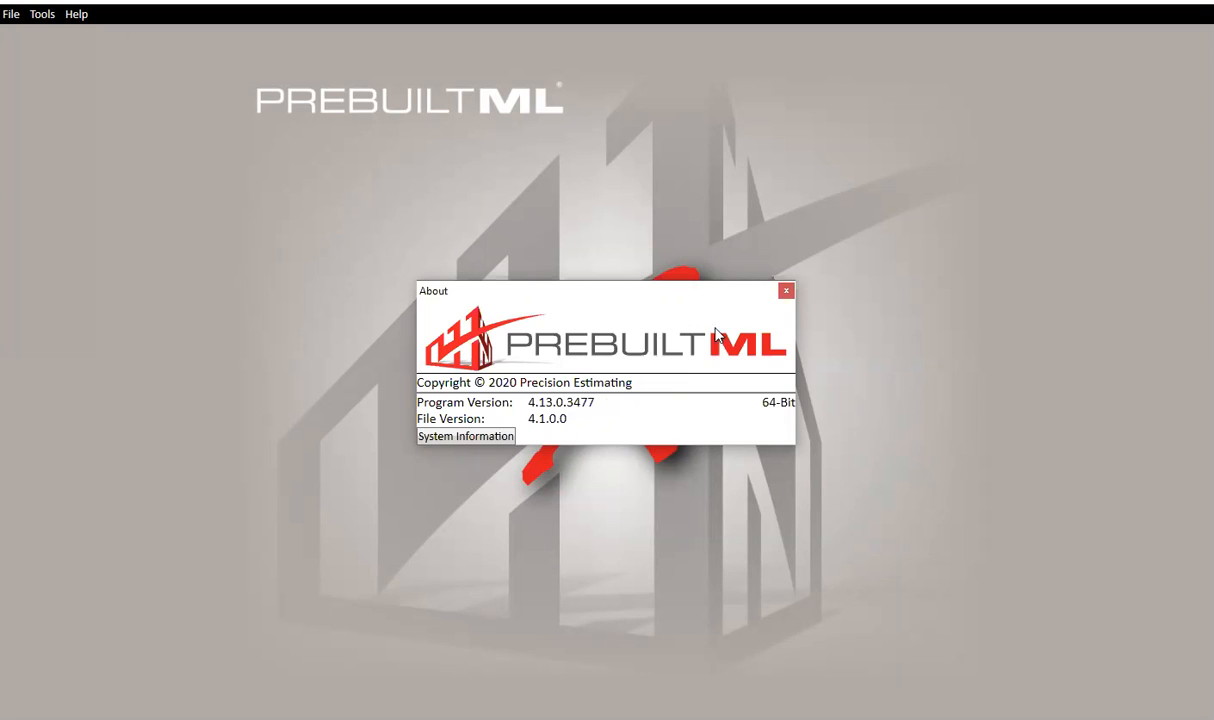
# Step: Close the About dialog
pyautogui.click(786, 292)
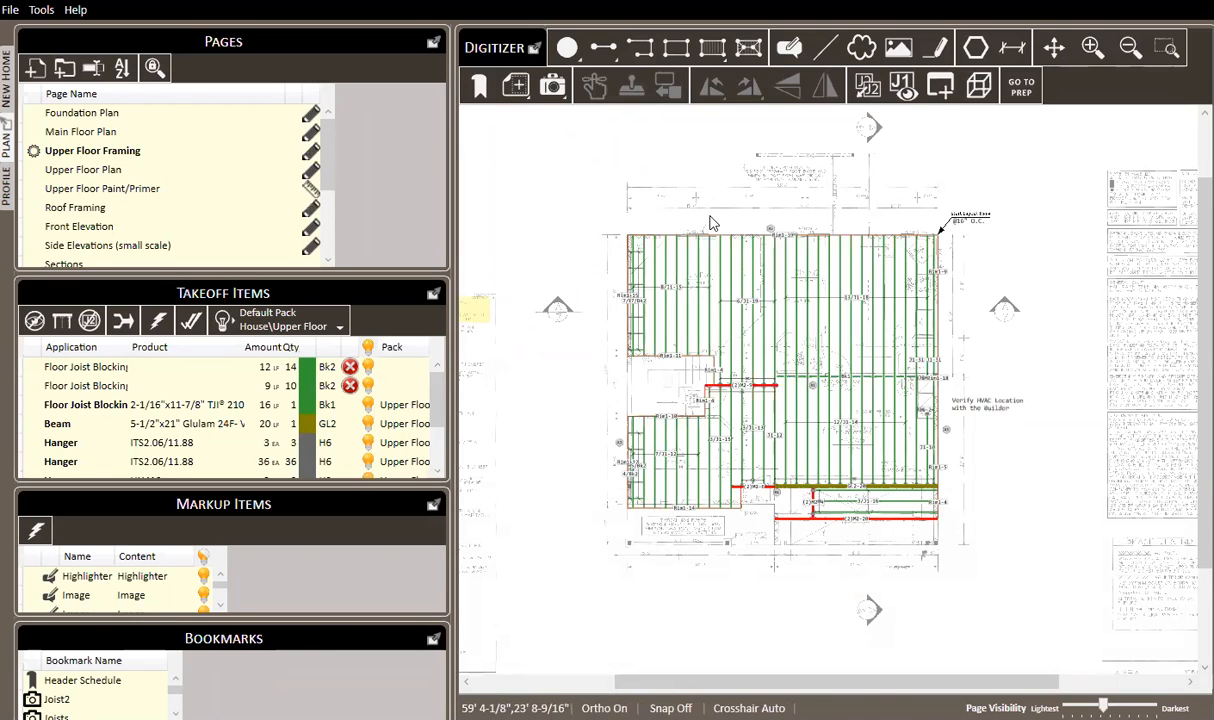
# Step: Draw another rim edge segment like the existing one along the top wall above the Living room's 50X60 SL opening
pyautogui.scroll(5, 700, 235)
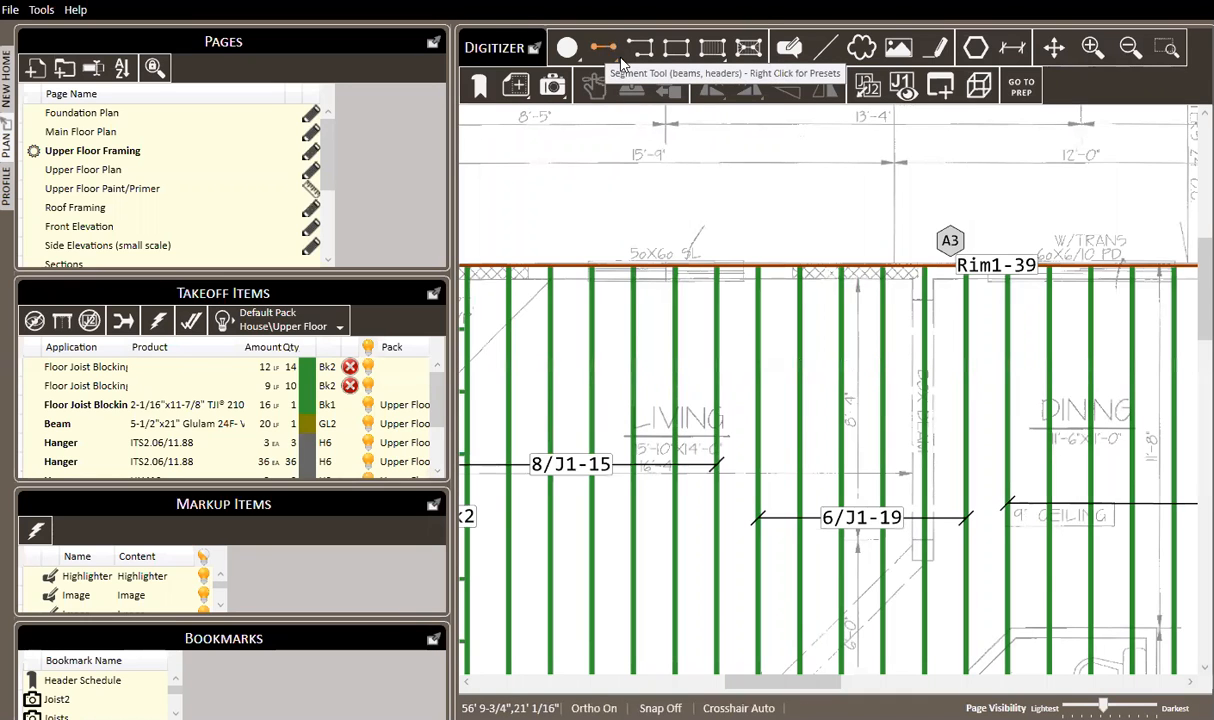
pyautogui.scroll(-2, 703, 245)
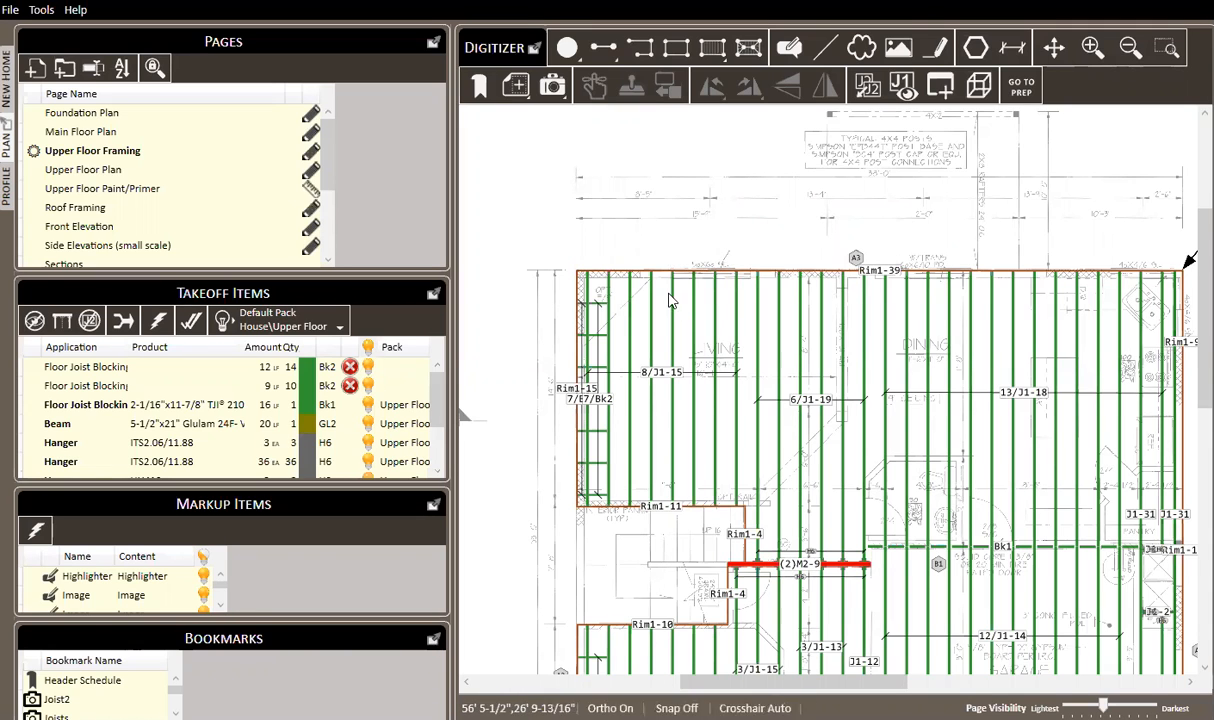
pyautogui.scroll(2, 676, 272)
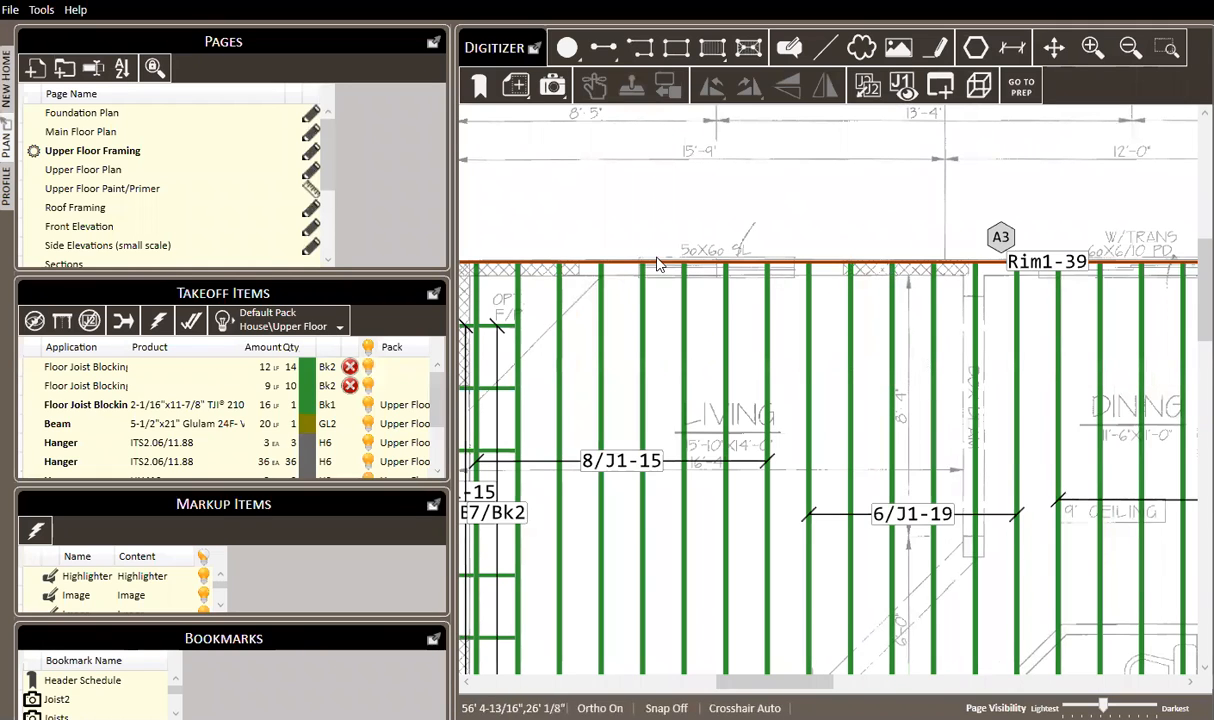
pyautogui.scroll(1, 663, 258)
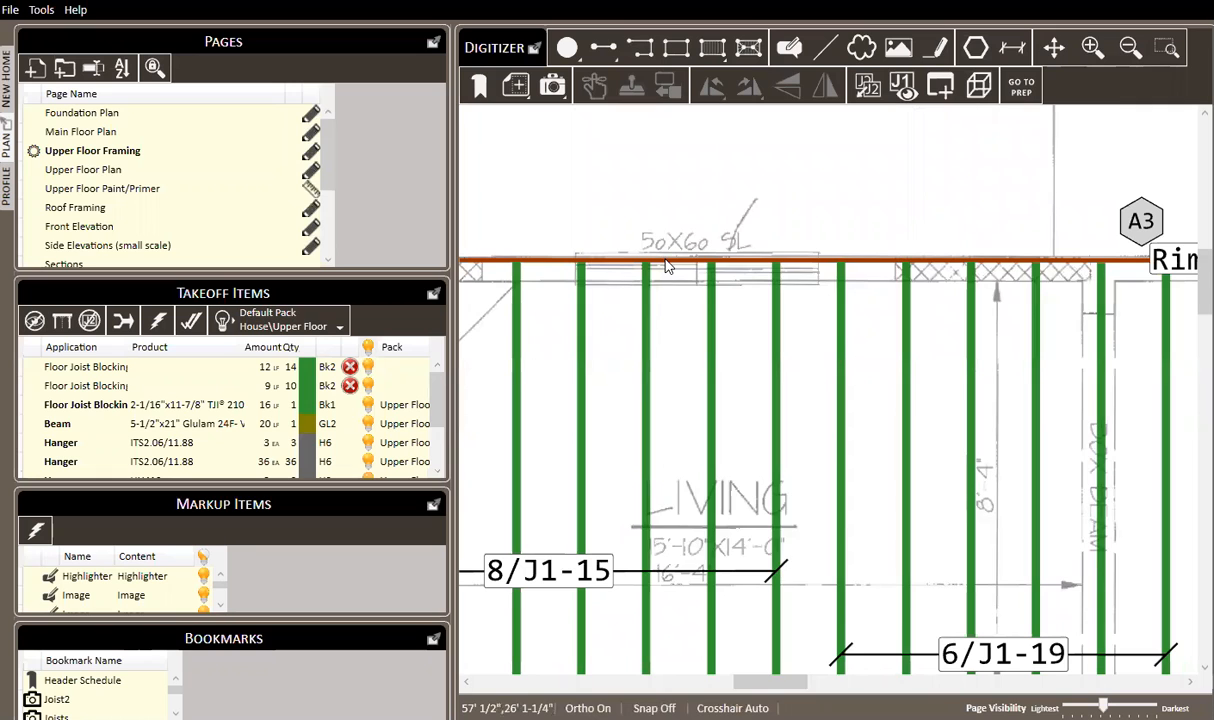
pyautogui.rightClick(668, 266)
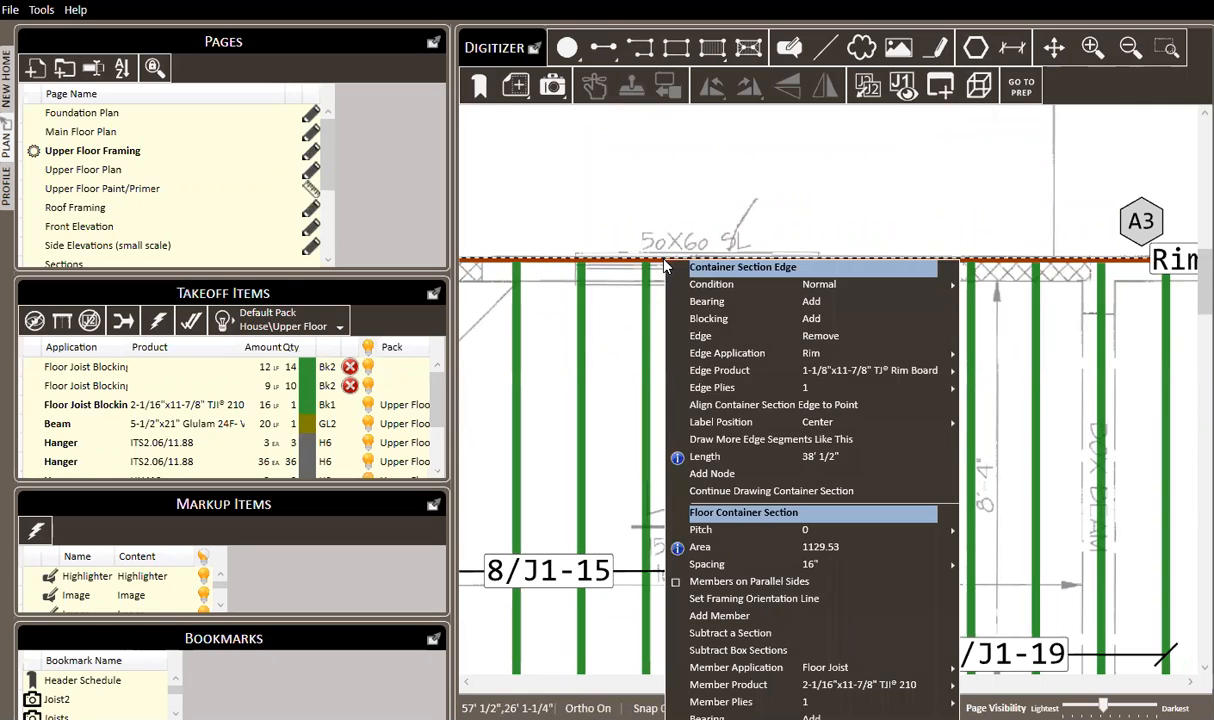
pyautogui.click(753, 441)
pyautogui.scroll(2, 566, 280)
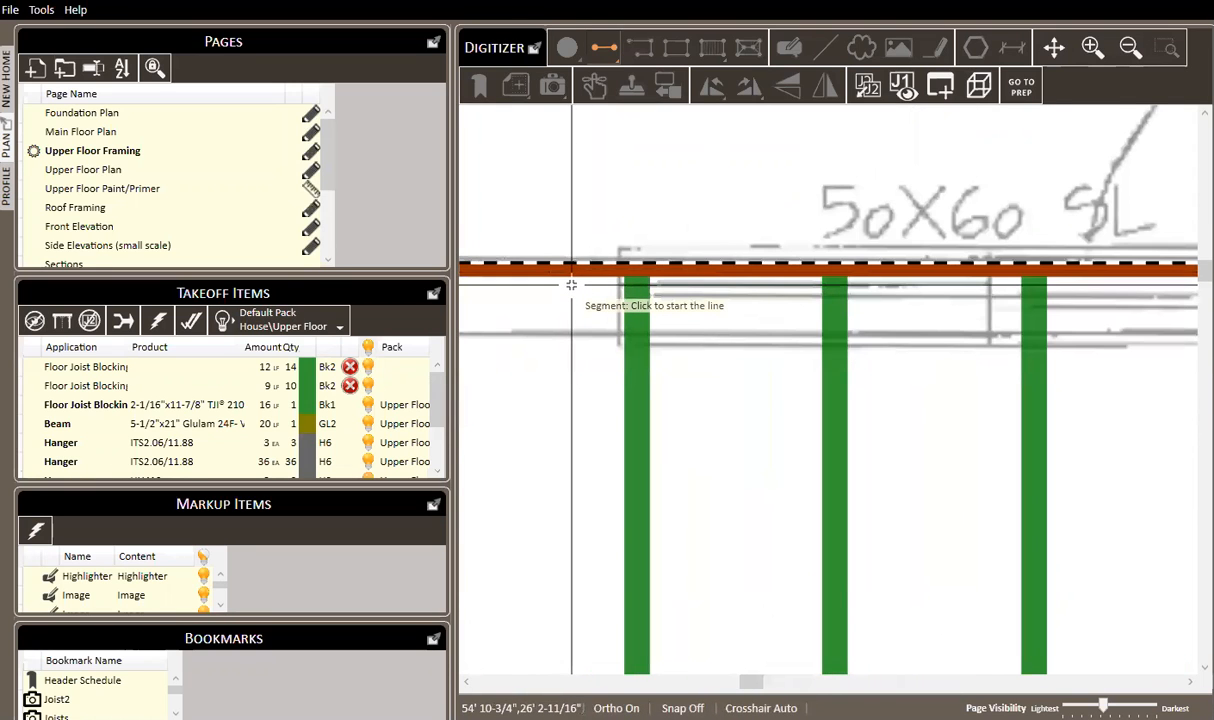
pyautogui.click(571, 285)
pyautogui.scroll(-2, 575, 285)
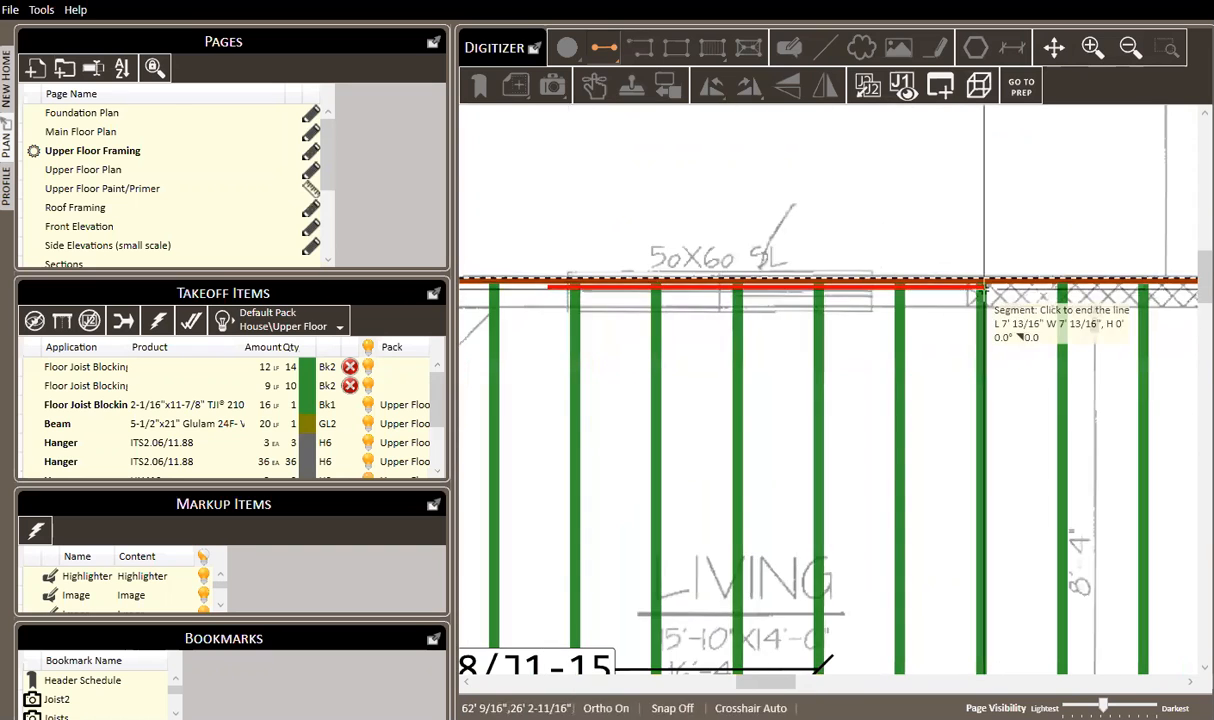
pyautogui.scroll(3, 715, 290)
pyautogui.click(800, 280)
pyautogui.press('Escape')
# Step: Select the new rim segment and set its condition to Other
pyautogui.scroll(-2, 725, 204)
pyautogui.scroll(-2, 780, 205)
pyautogui.scroll(3, 660, 240)
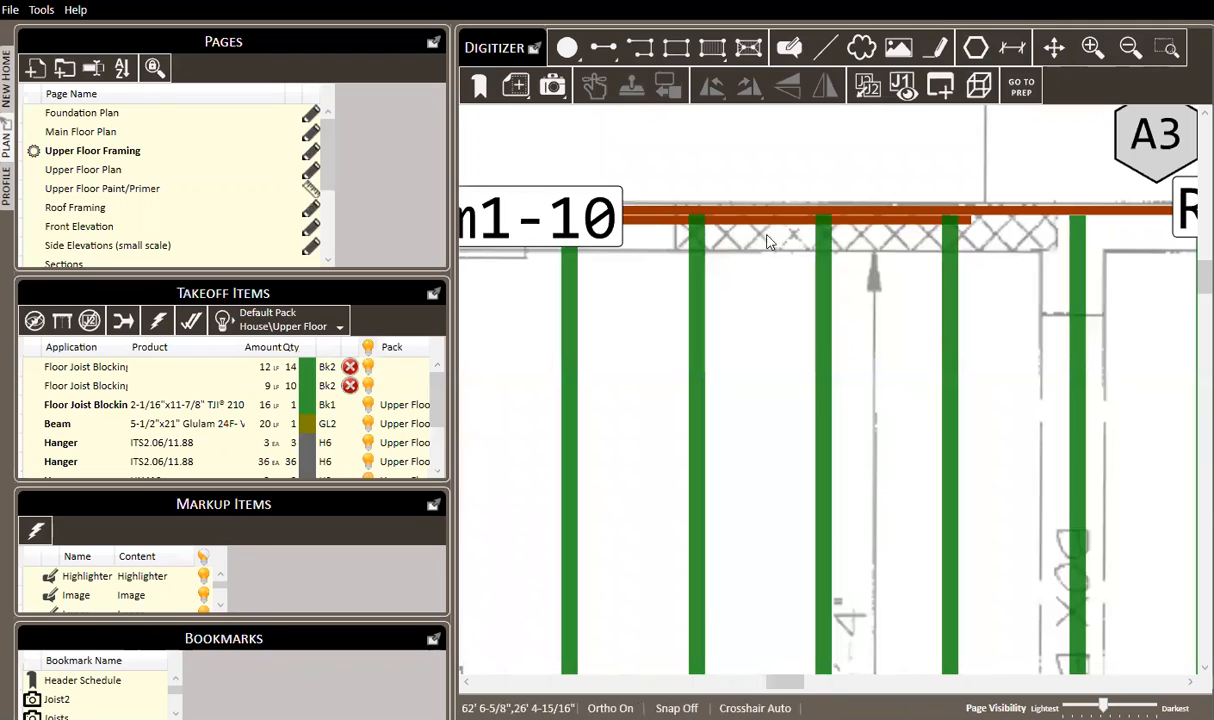
pyautogui.scroll(3, 808, 212)
pyautogui.scroll(1, 853, 232)
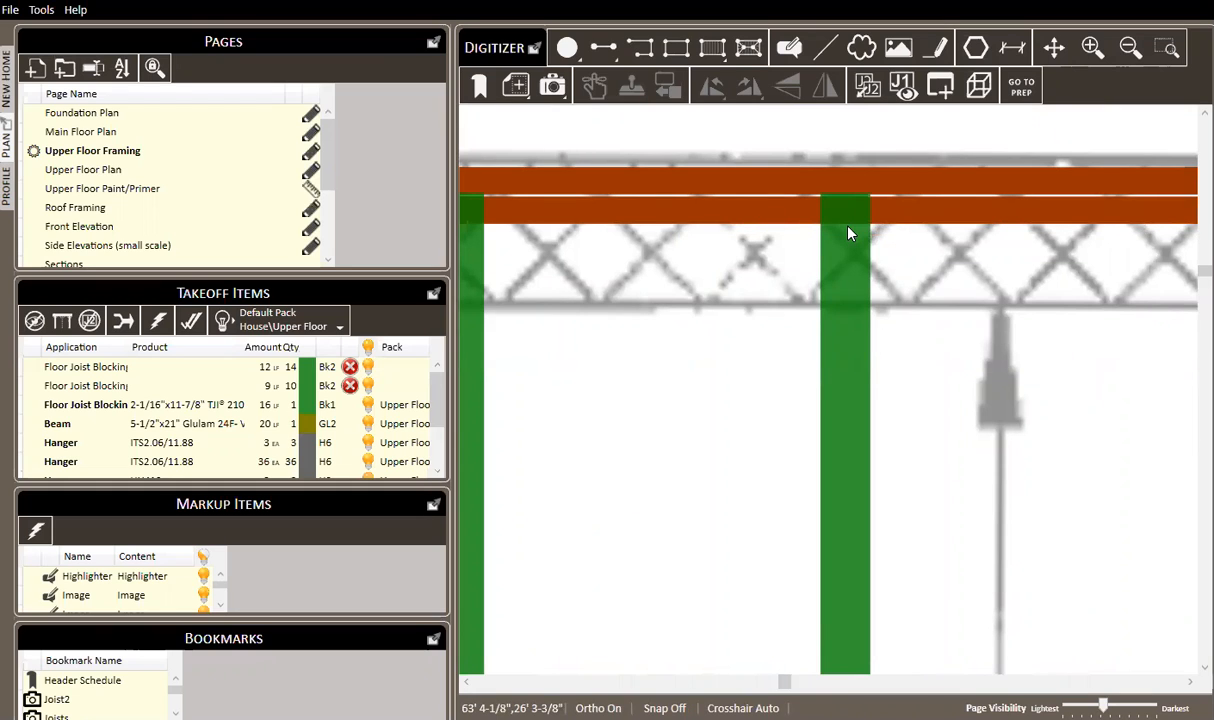
pyautogui.click(712, 212)
pyautogui.rightClick(712, 213)
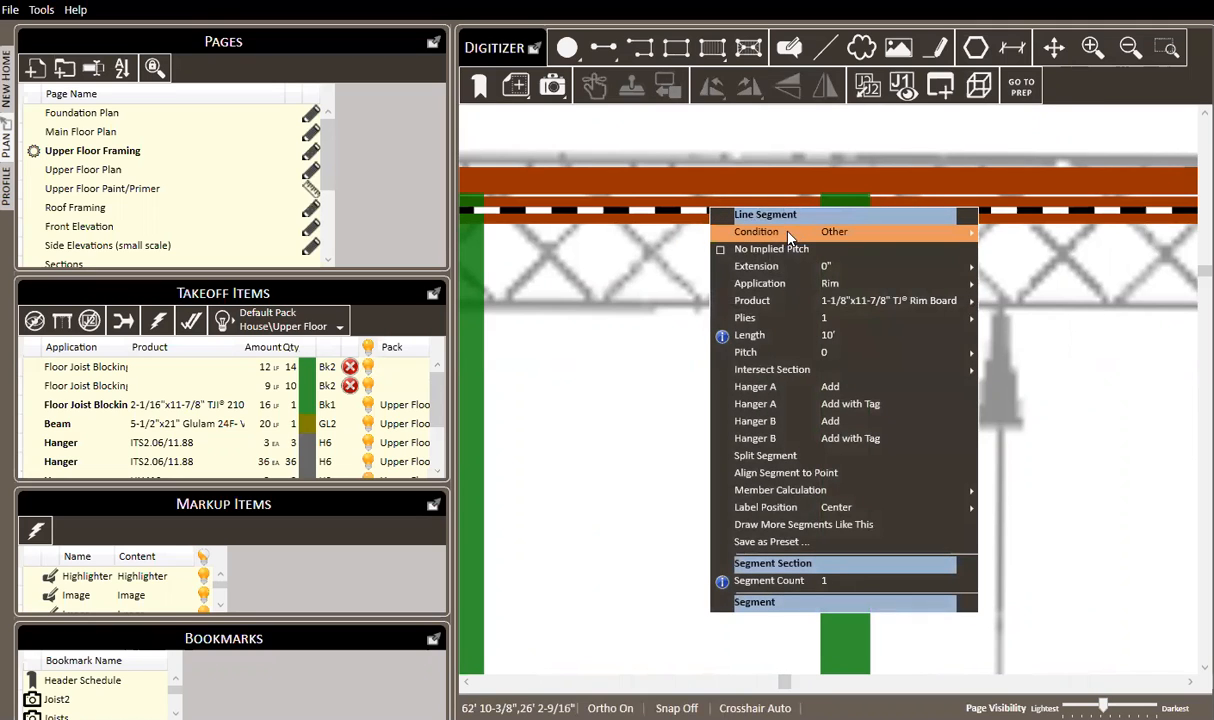
pyautogui.moveTo(800, 236)
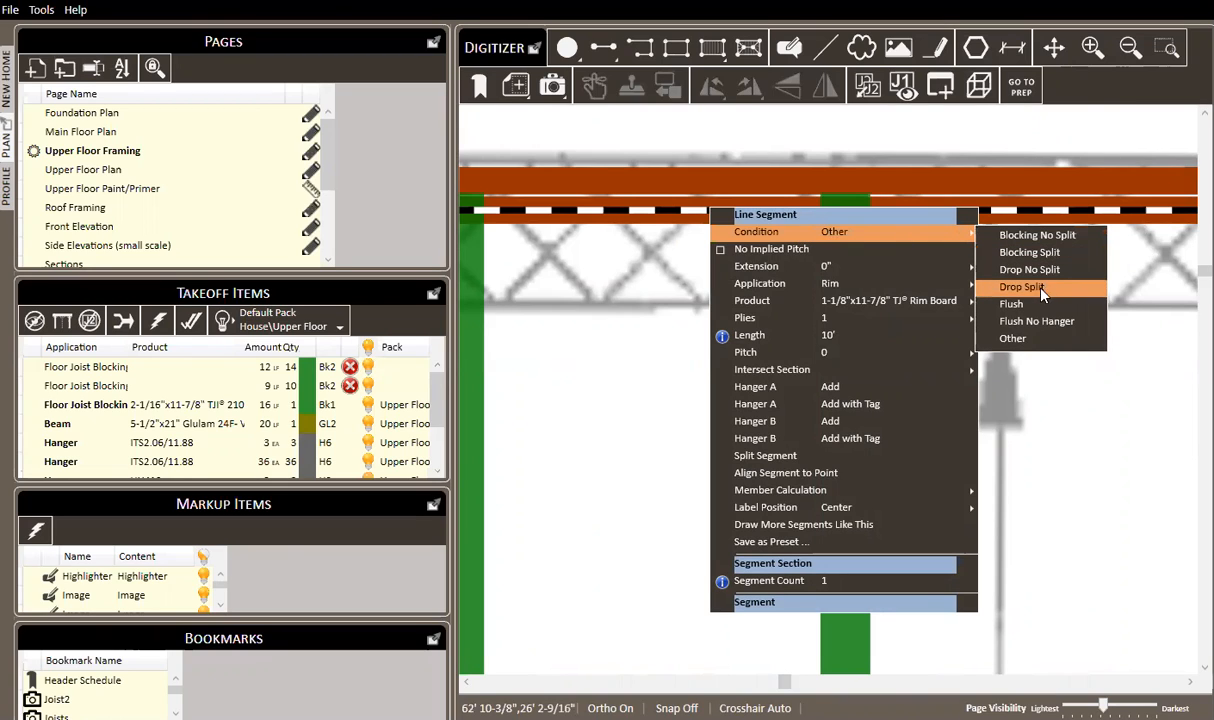
pyautogui.click(1072, 331)
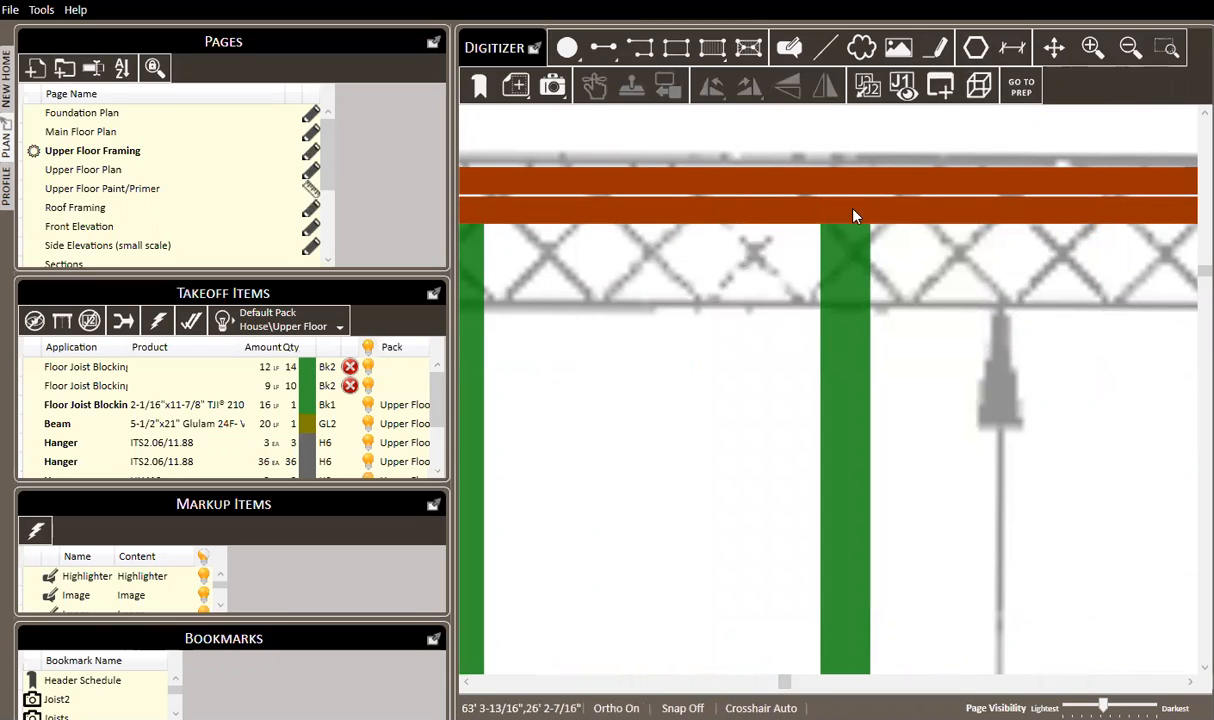
# Step: Draw a segment about 5' 3" long across the Dining room label with the Segment tool
pyautogui.scroll(-3, 715, 220)
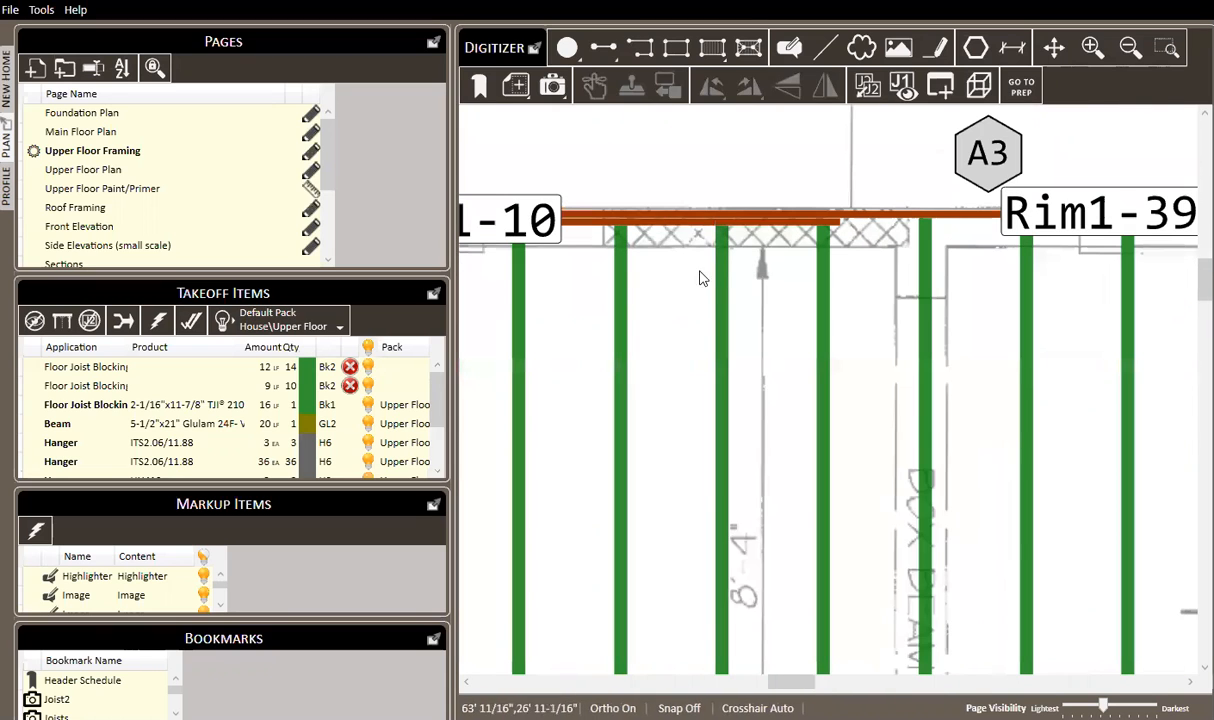
pyautogui.scroll(-3, 708, 255)
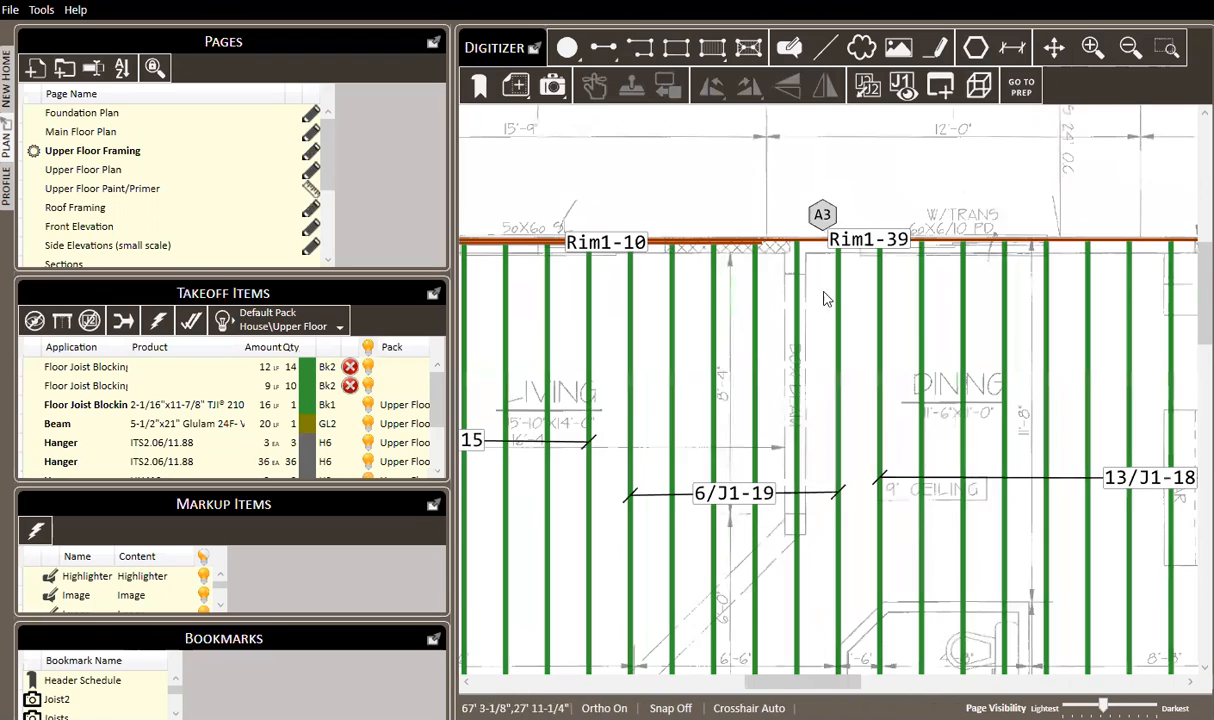
pyautogui.moveTo(838, 297); pyautogui.dragTo(695, 242)
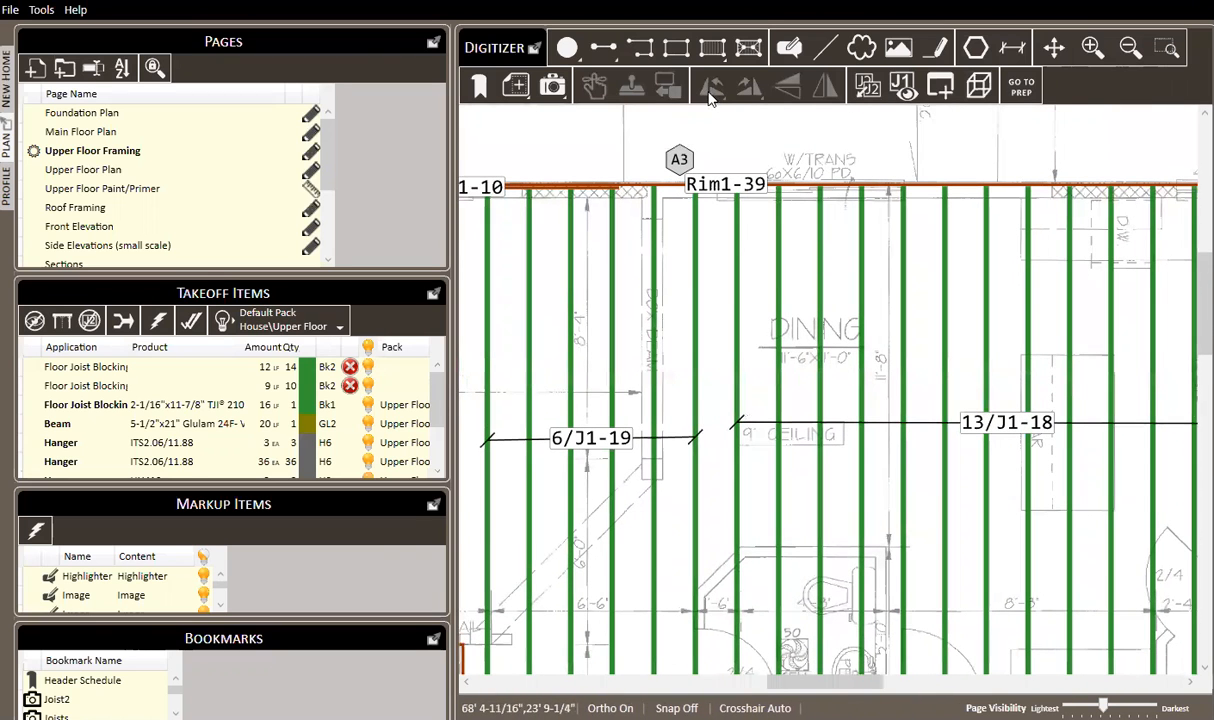
pyautogui.click(602, 50)
pyautogui.scroll(3, 728, 352)
pyautogui.click(710, 354)
pyautogui.click(1020, 356)
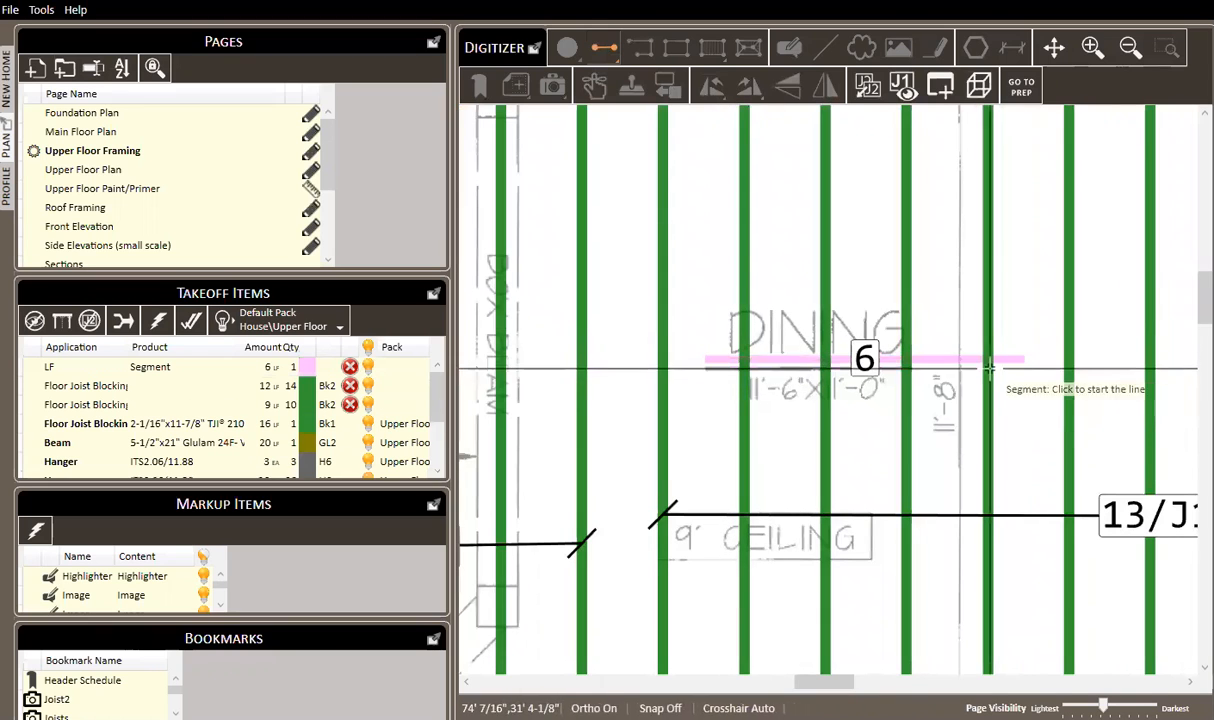
# Step: Set the Dining segment's condition to Flush No Hanger
pyautogui.rightClick(867, 358)
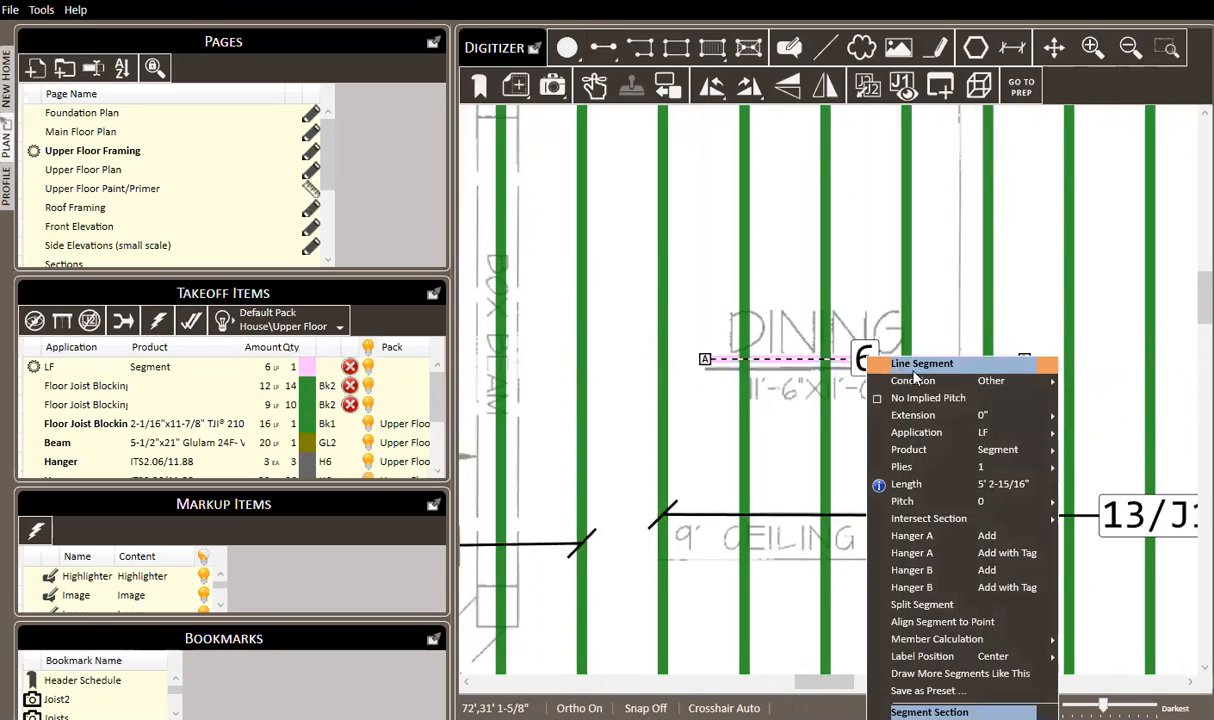
pyautogui.moveTo(921, 385)
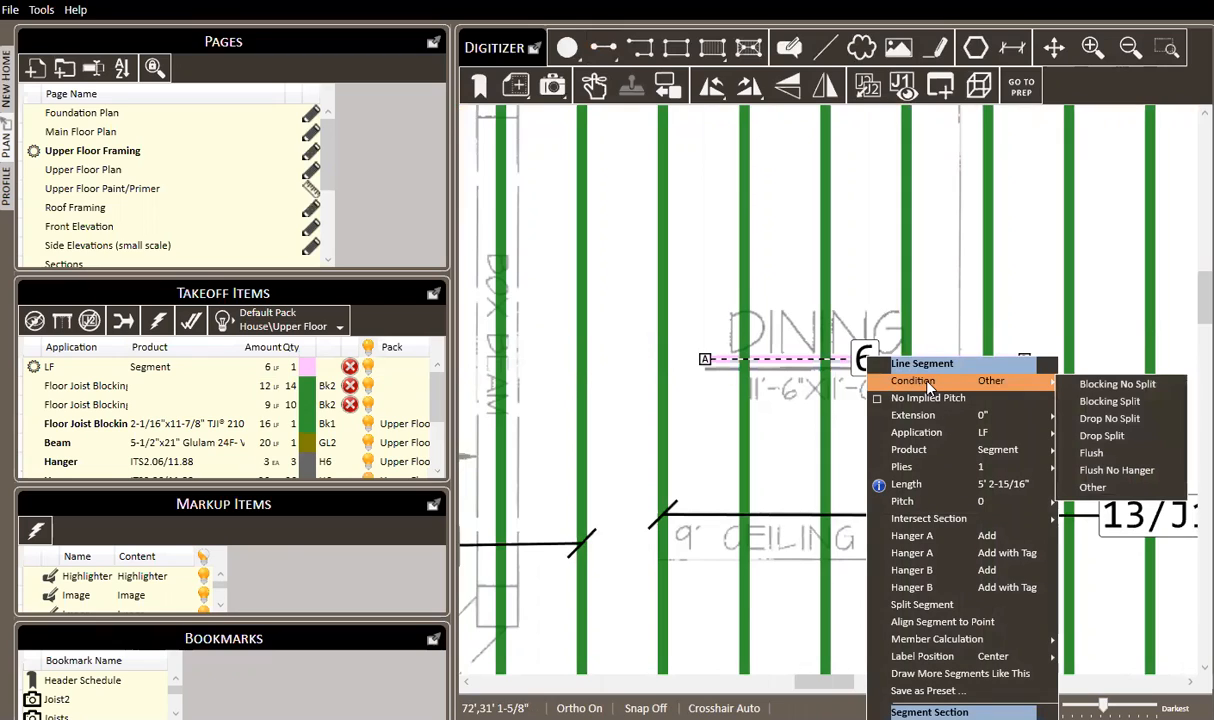
pyautogui.click(1160, 474)
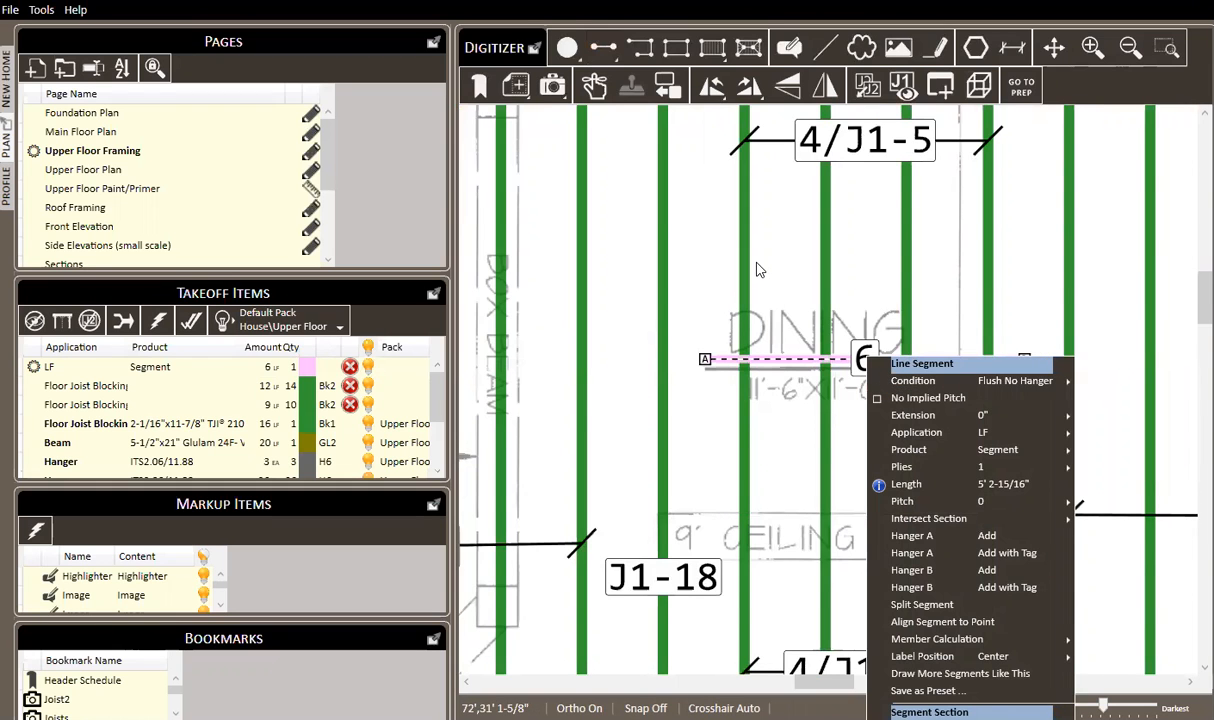
pyautogui.click(744, 296)
# Step: Review the Dining segment's condition options
pyautogui.scroll(-2, 752, 307)
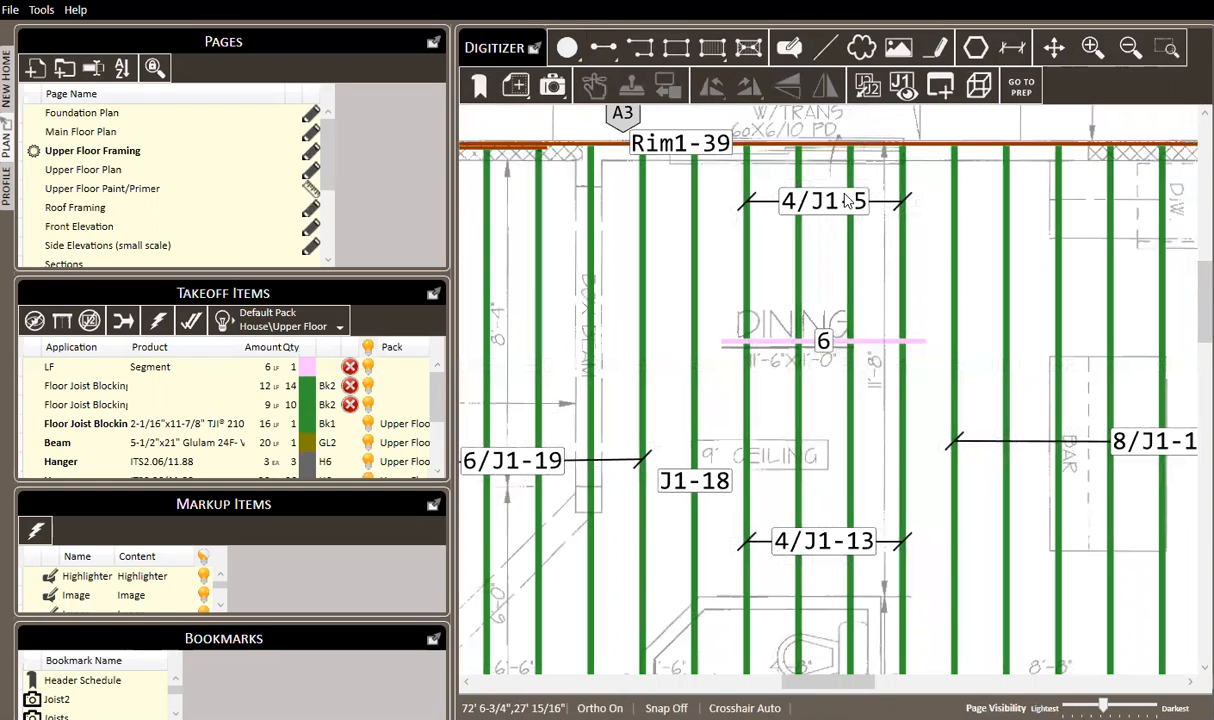
pyautogui.scroll(2, 785, 339)
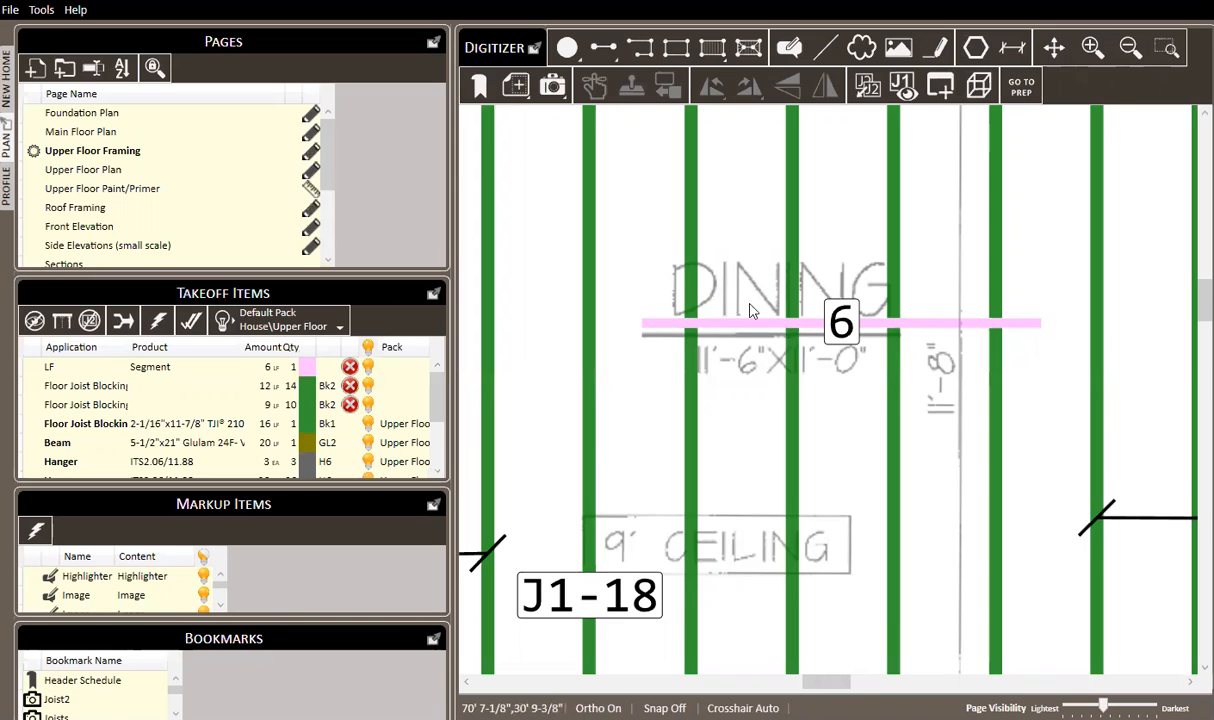
pyautogui.scroll(-2, 838, 322)
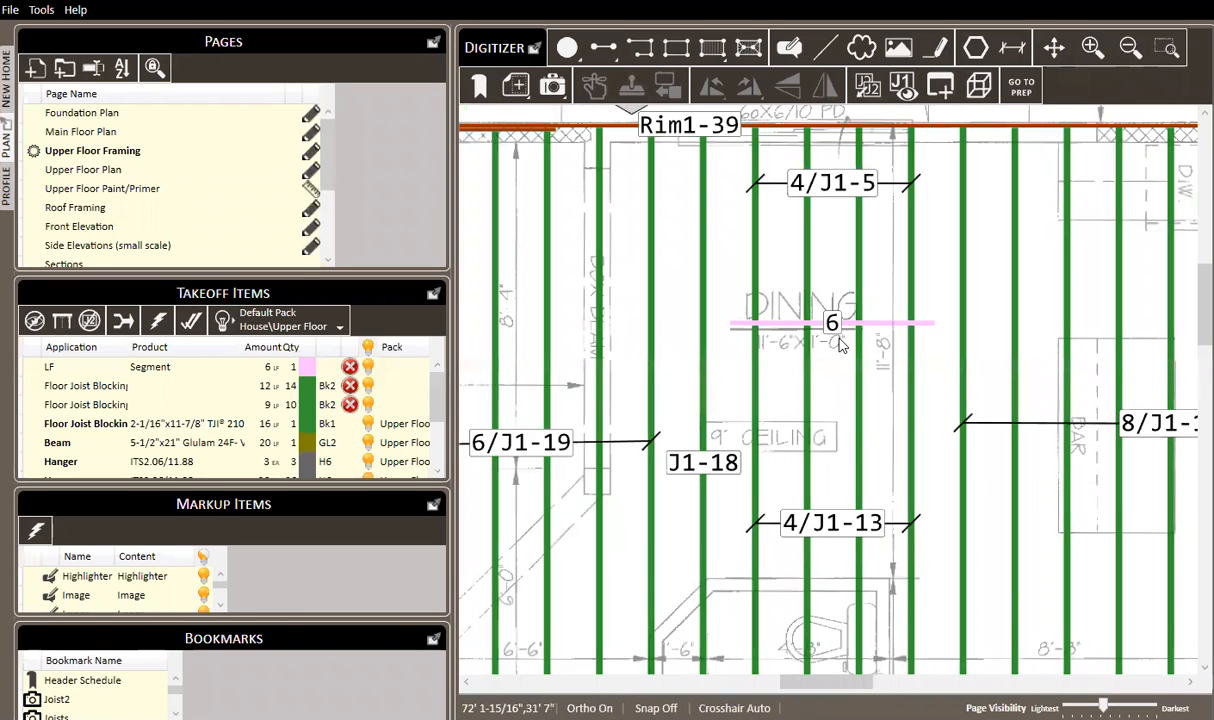
pyautogui.rightClick(832, 322)
pyautogui.moveTo(1008, 358)
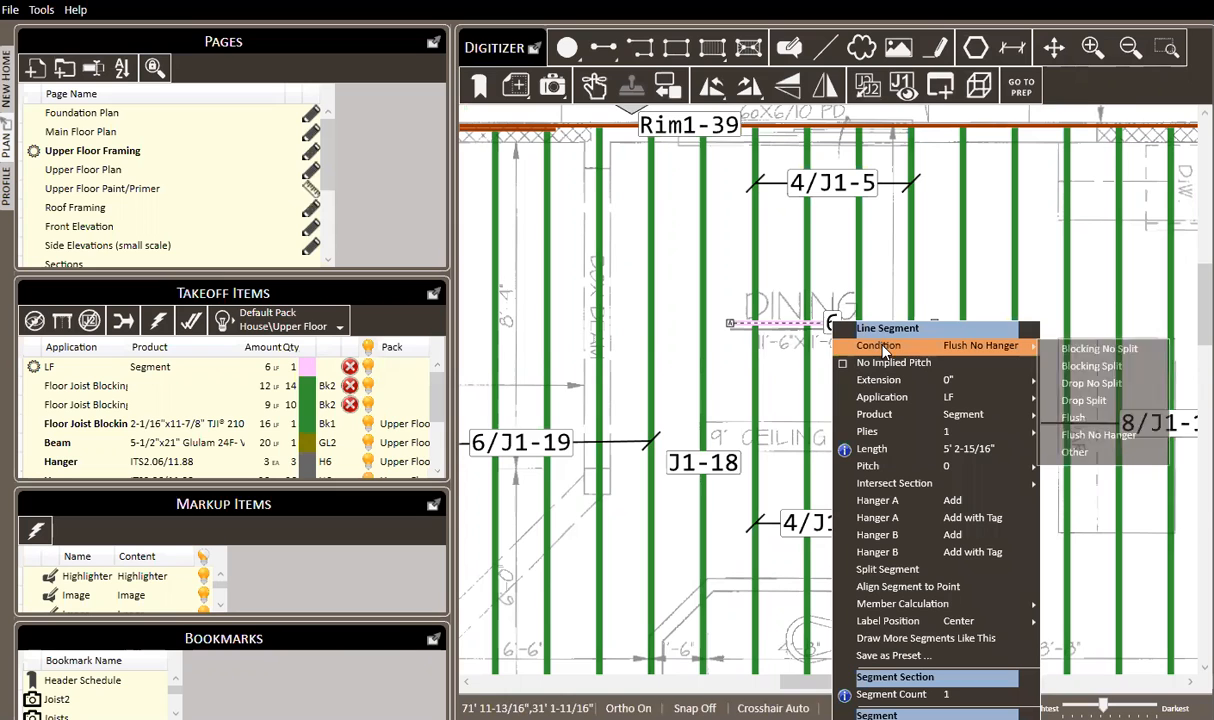
pyautogui.click(1119, 437)
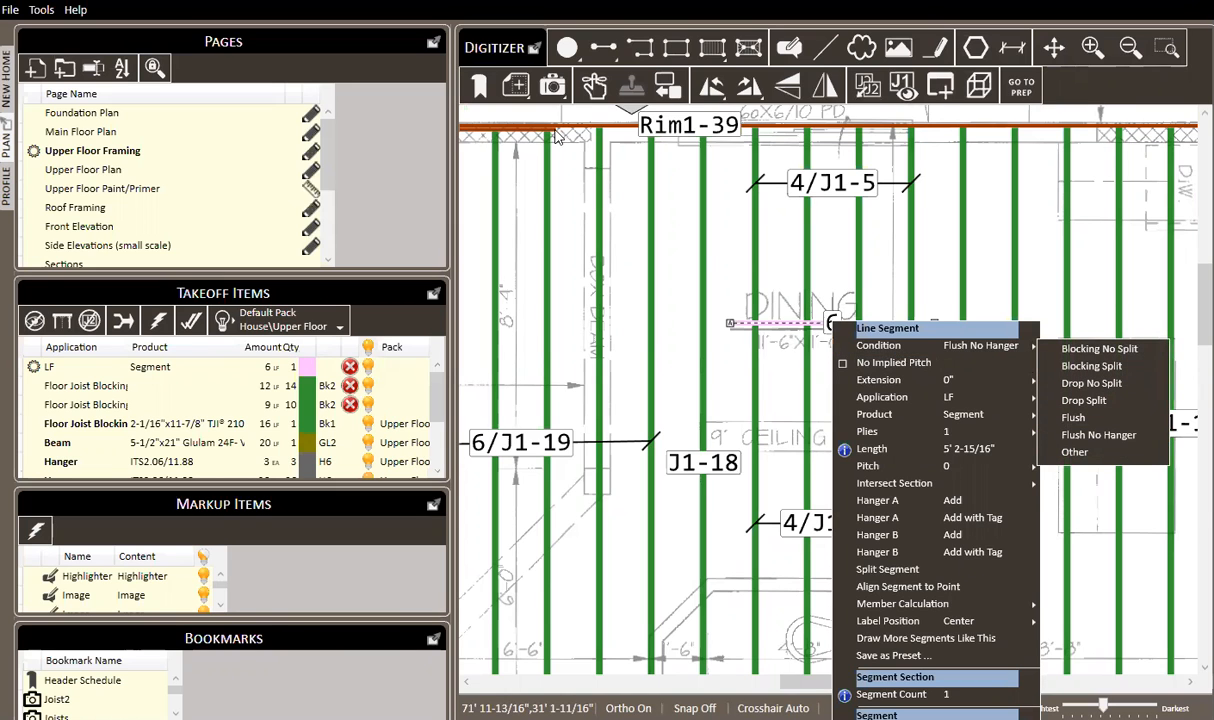
# Step: Open the Pole Barn Example page
pyautogui.scroll(-3, 704, 297)
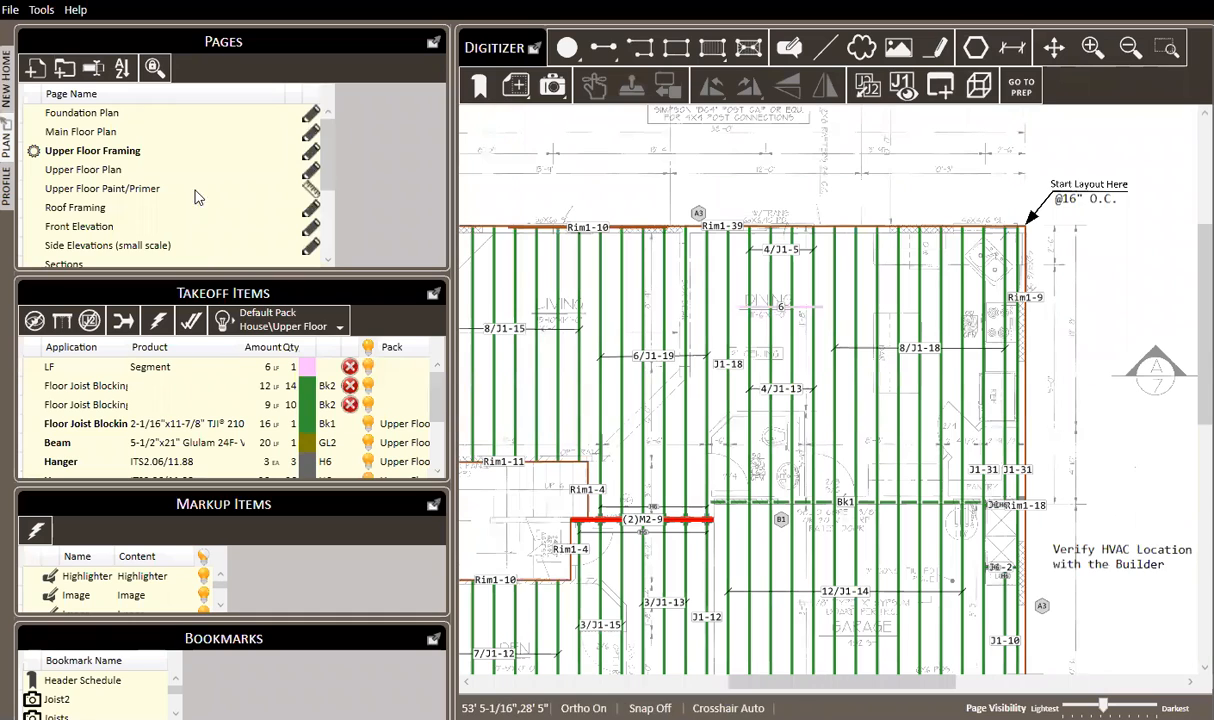
pyautogui.scroll(-3, 120, 197)
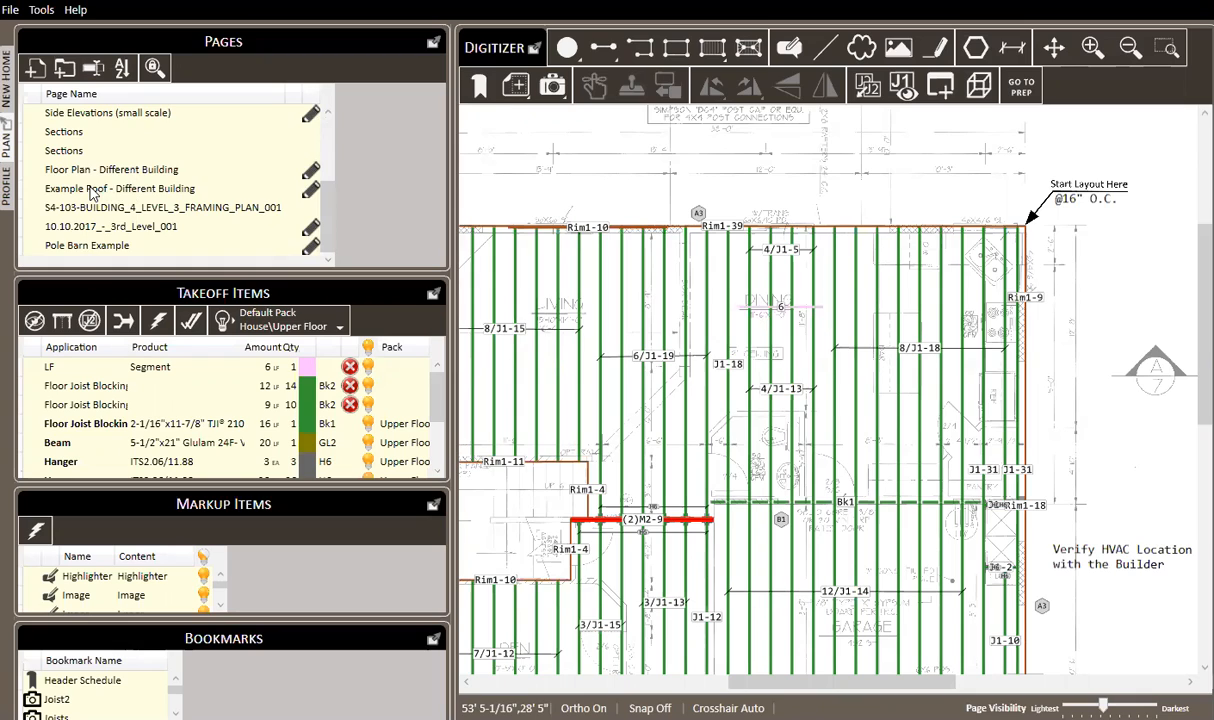
pyautogui.click(104, 248)
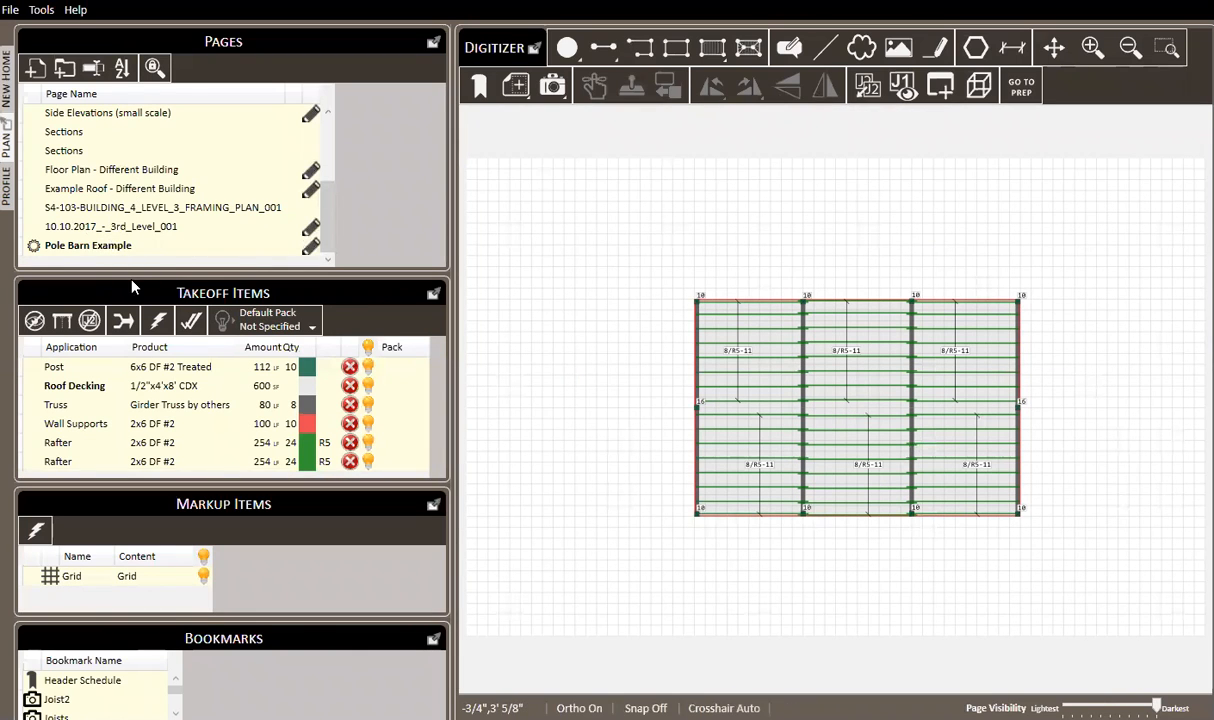
# Step: Inspect the pole barn framing in the 3D Plan Viewer, then close the viewer
pyautogui.scroll(5, 807, 425)
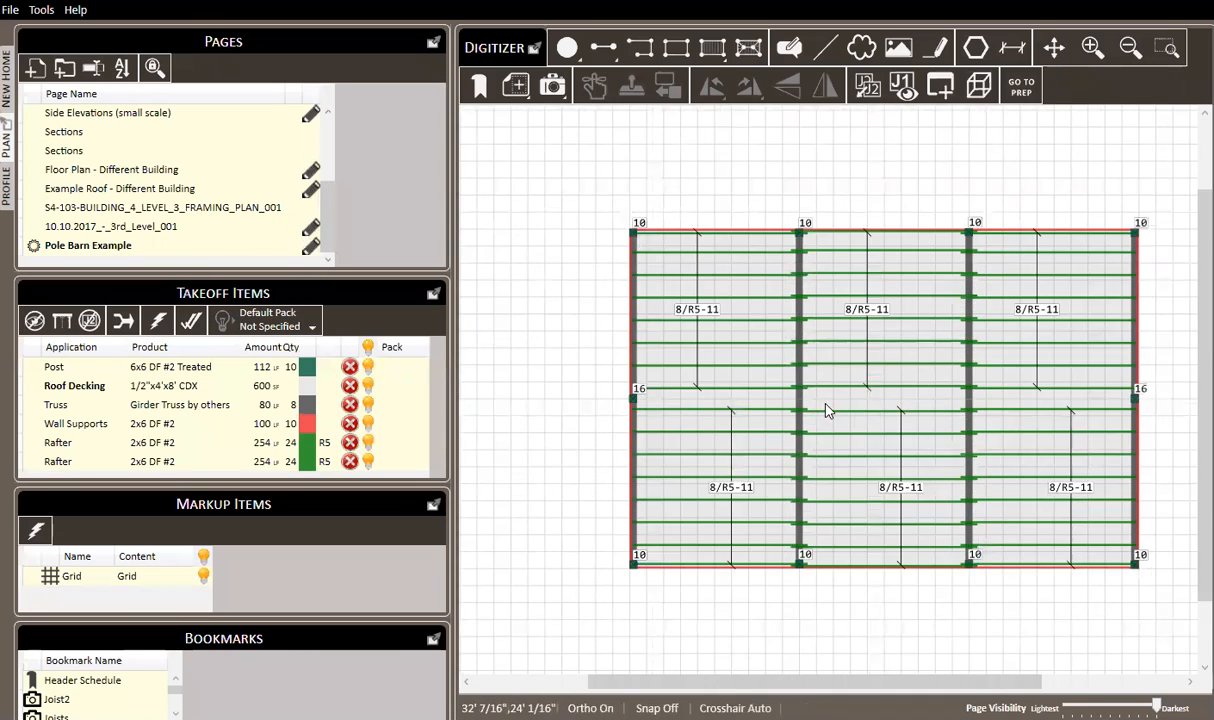
pyautogui.scroll(-3, 794, 399)
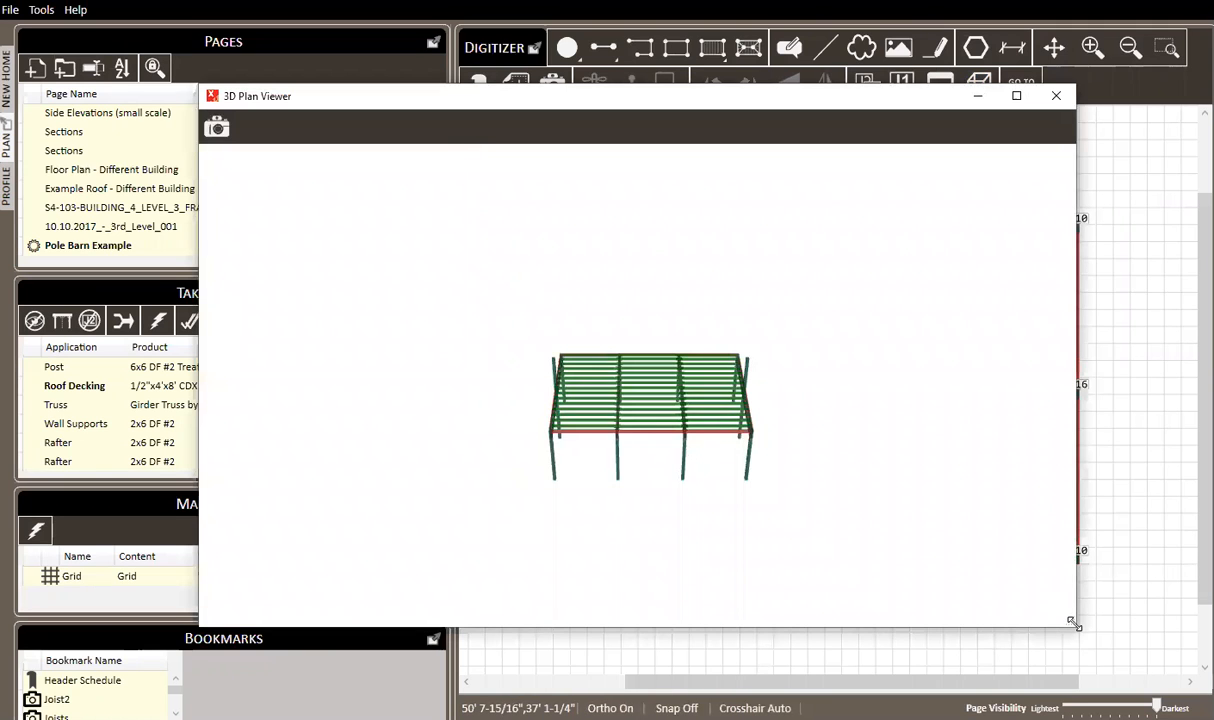
pyautogui.moveTo(1074, 624); pyautogui.dragTo(1146, 717)
pyautogui.scroll(5, 653, 506)
pyautogui.moveTo(620, 466); pyautogui.dragTo(580, 397)
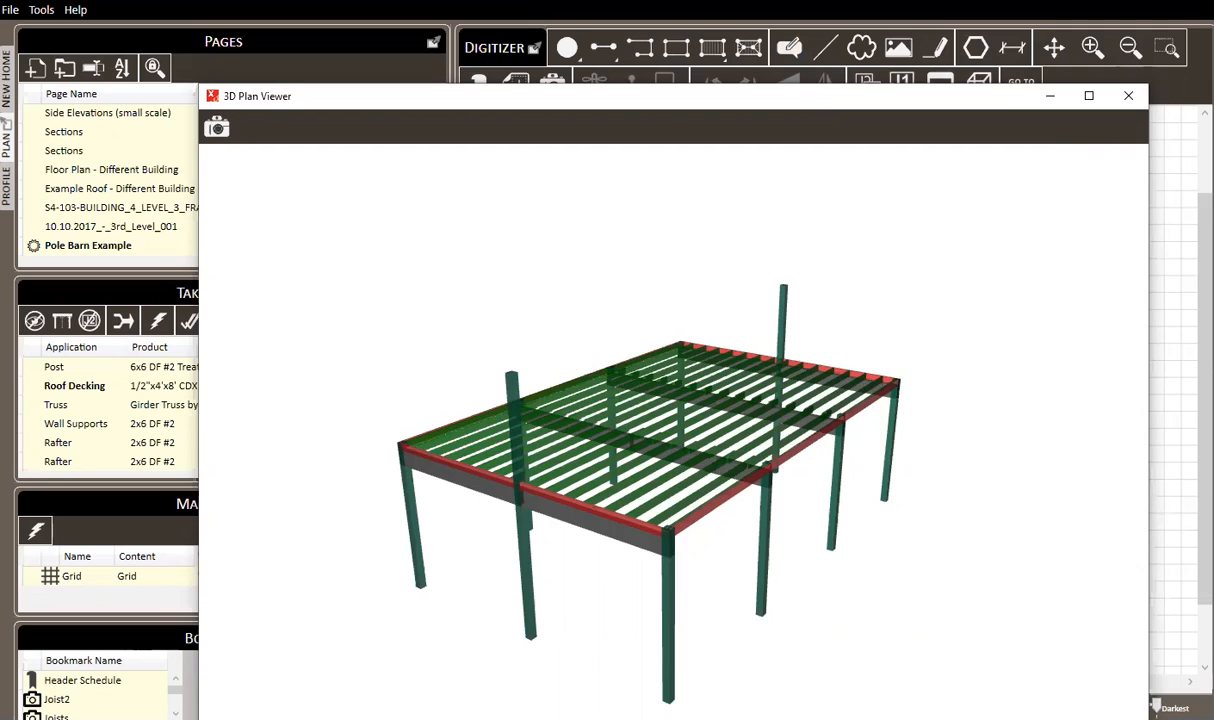
pyautogui.click(1128, 96)
# Step: Select both floor container sections on the pole barn plan and set their pitch to 8
pyautogui.click(783, 287)
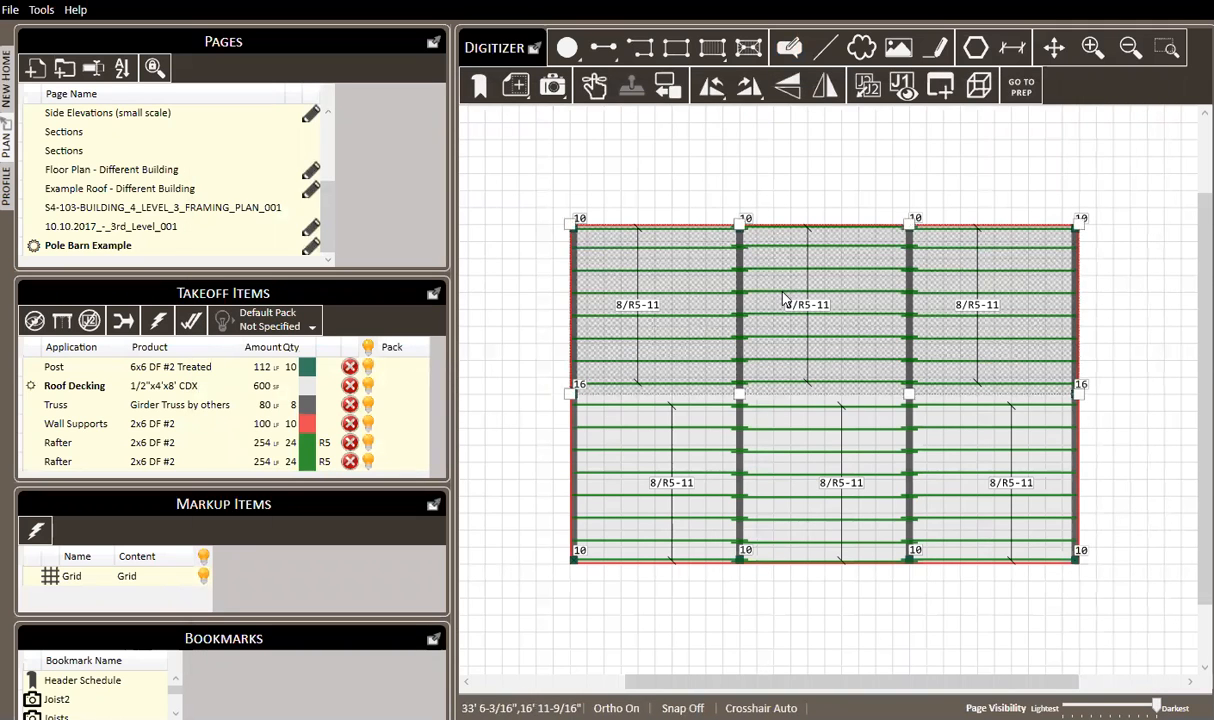
pyautogui.keyDown('ctrl'); pyautogui.click(785, 418); pyautogui.keyUp('ctrl')
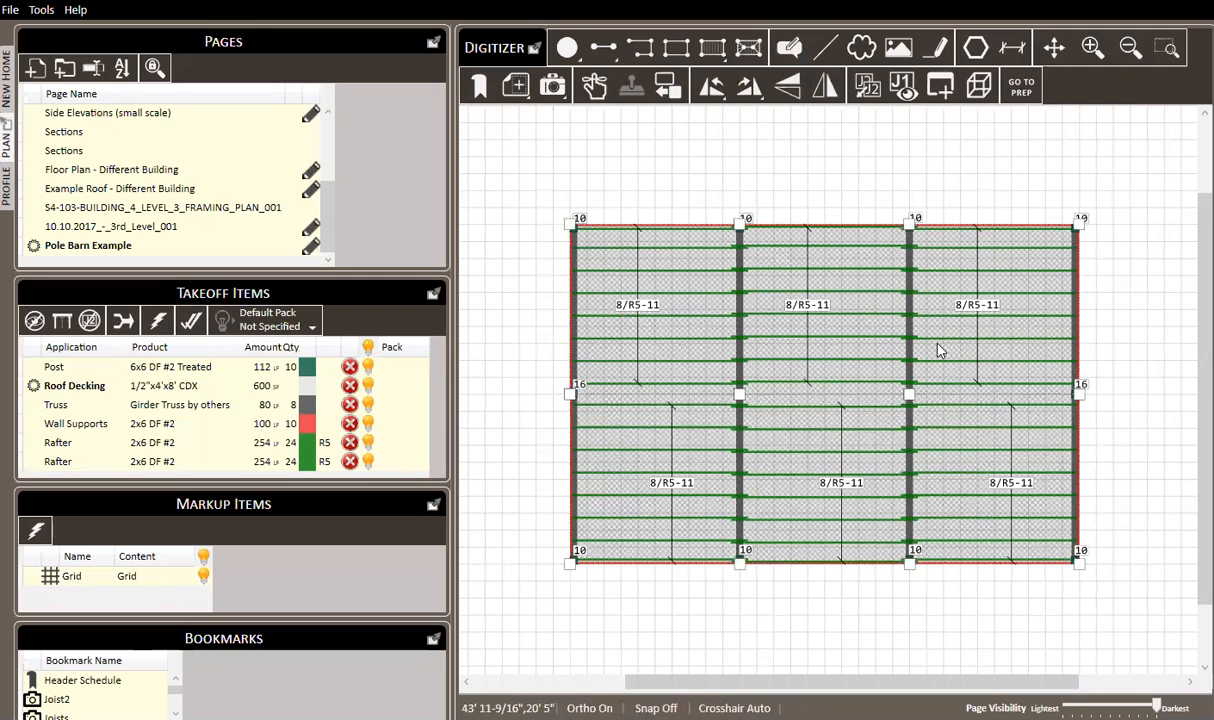
pyautogui.rightClick(614, 157)
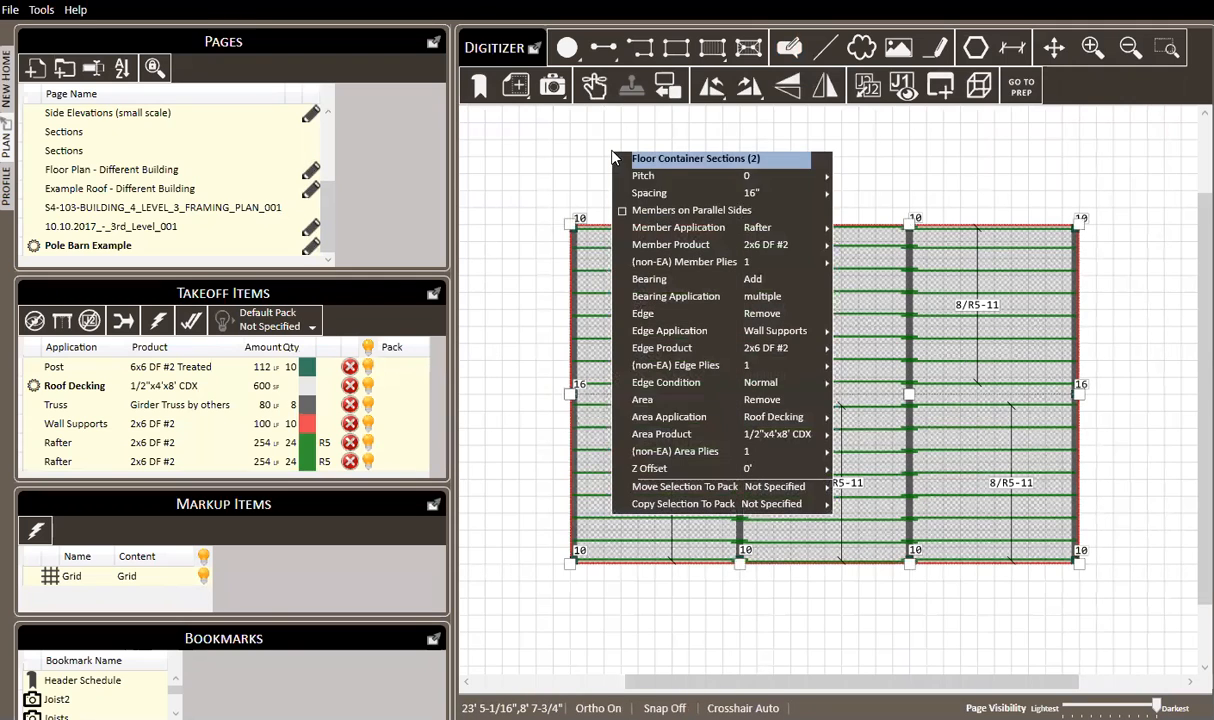
pyautogui.moveTo(643, 175)
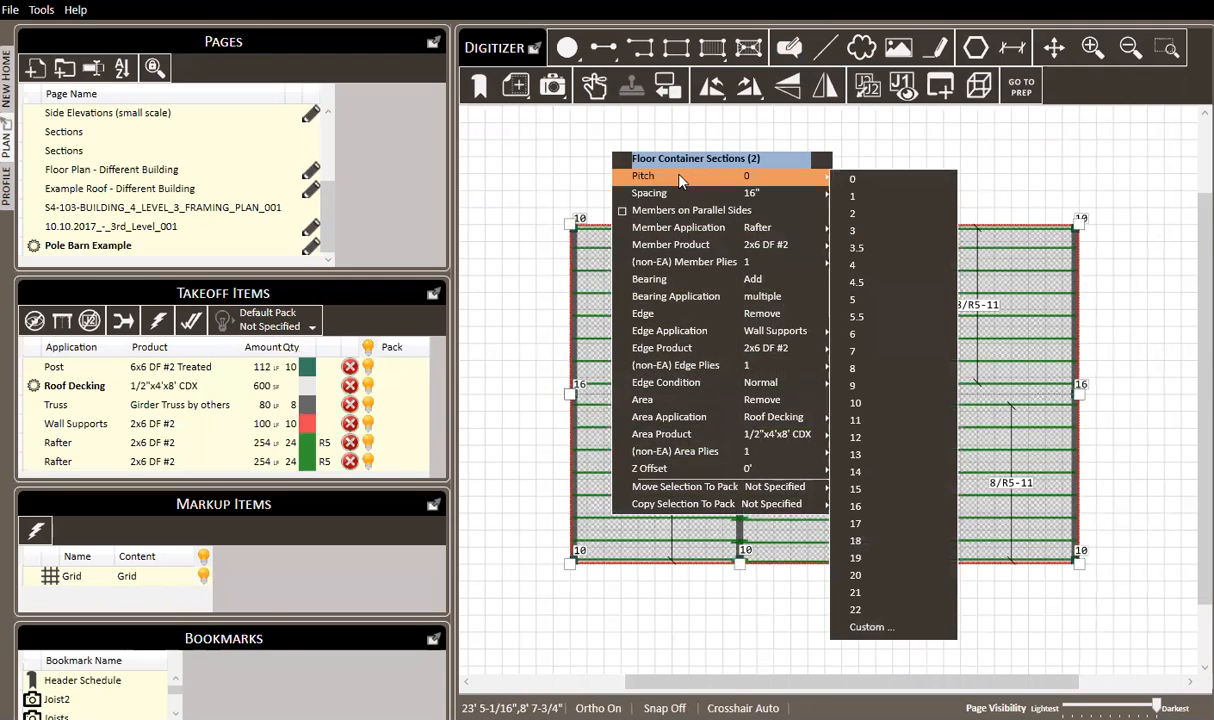
pyautogui.click(917, 378)
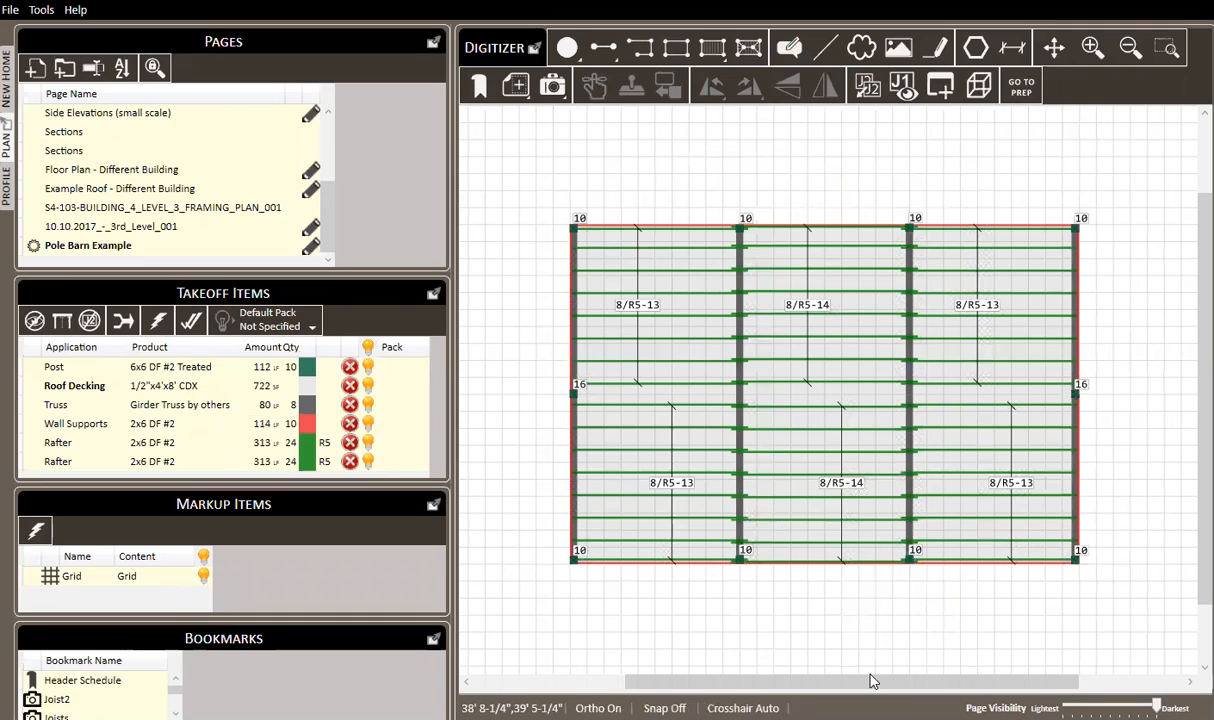
# Step: Review the pitched framing in the 3D Plan Viewer, then close the viewer
pyautogui.scroll(2, 690, 296)
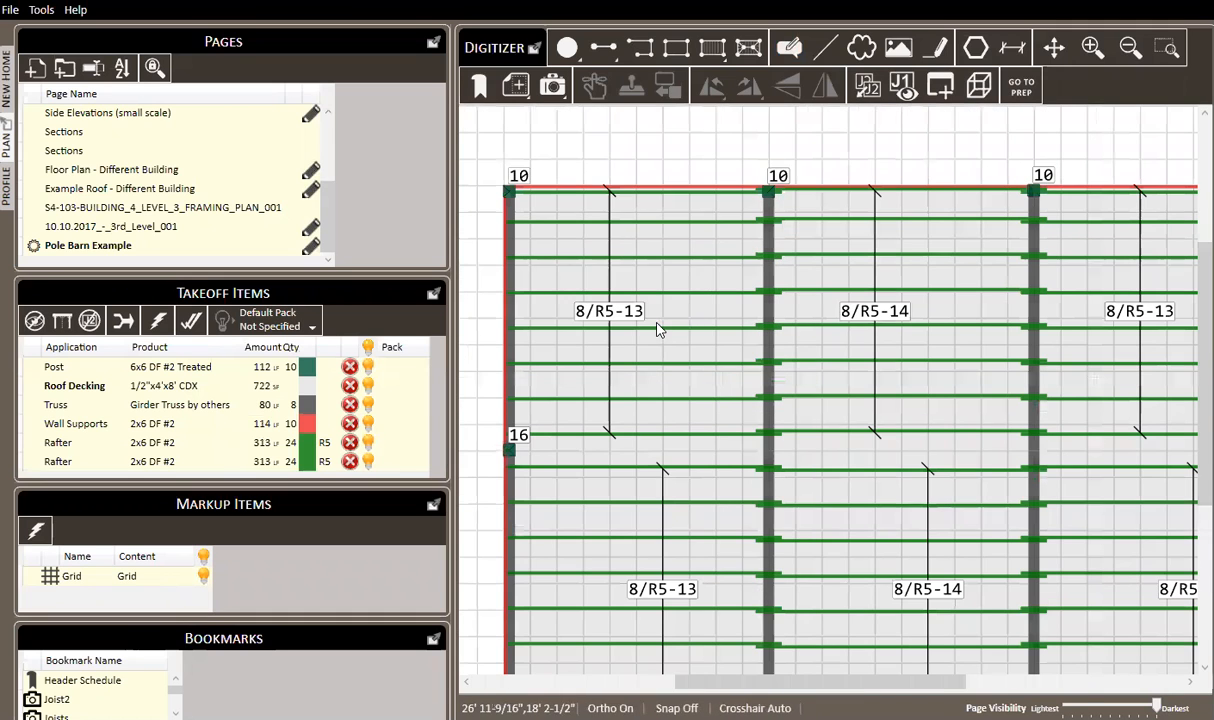
pyautogui.scroll(-1, 612, 310)
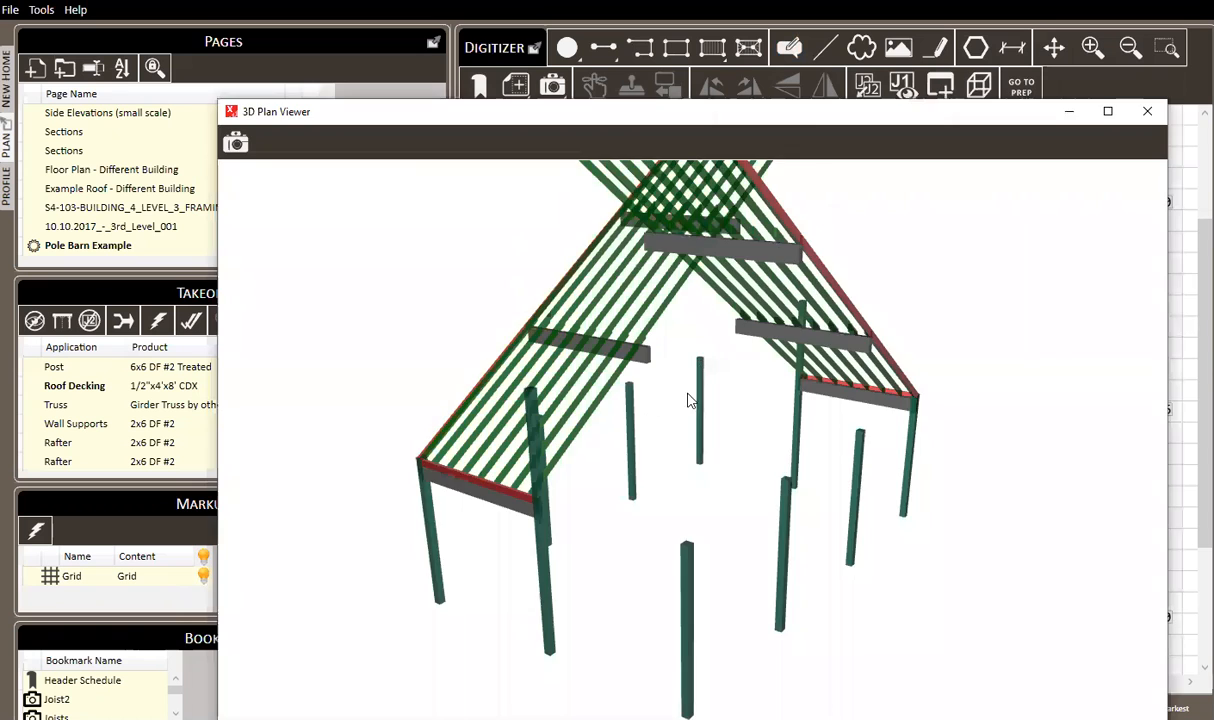
pyautogui.scroll(-3, 688, 401)
pyautogui.moveTo(580, 396); pyautogui.dragTo(607, 415)
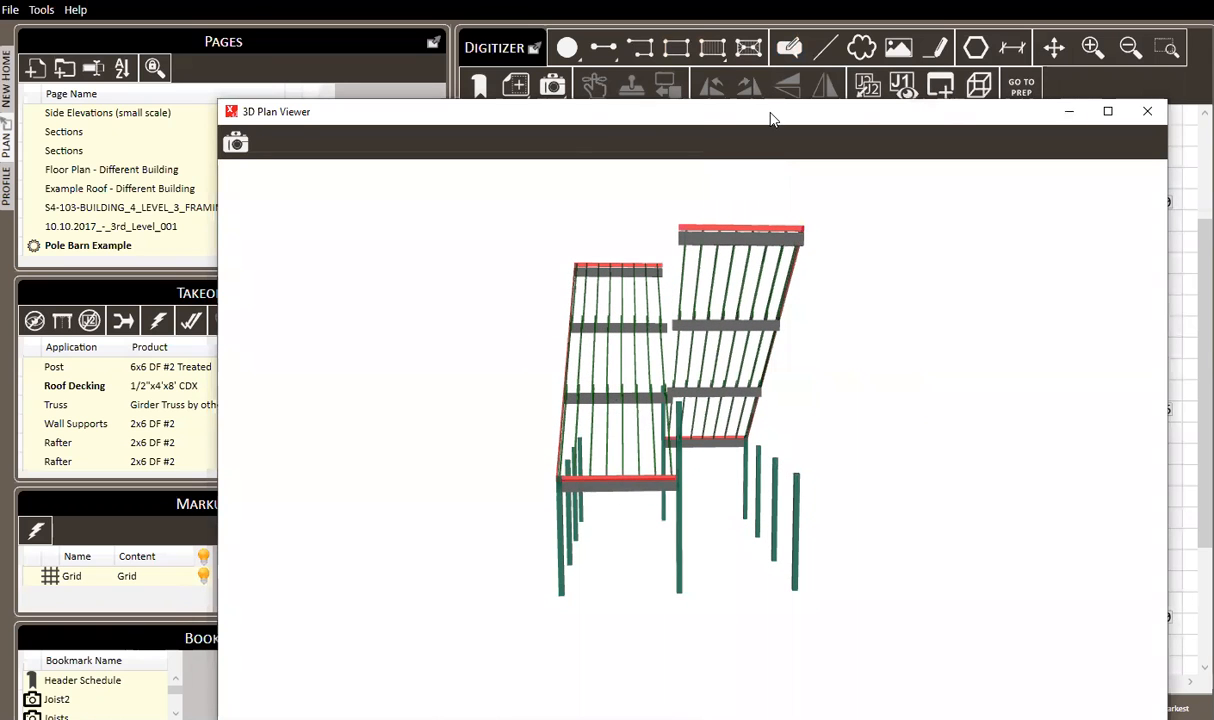
pyautogui.click(1147, 111)
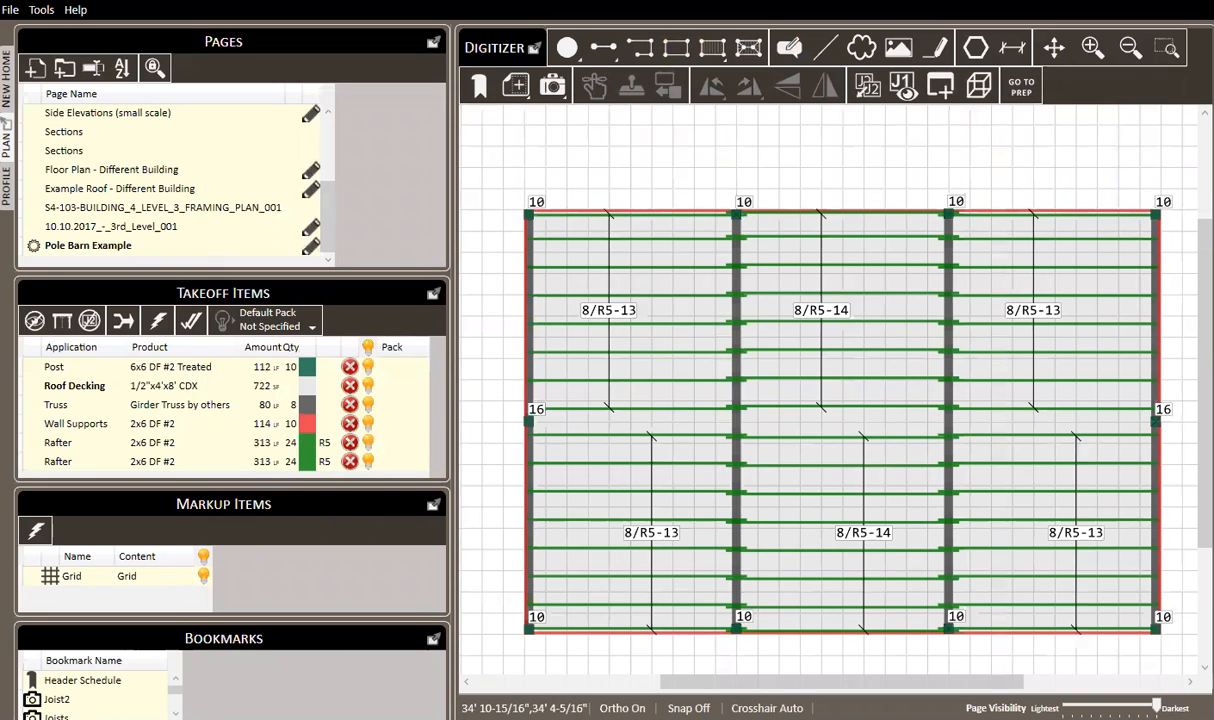
# Step: Enable Pitch Perpendicular to Members for the upper roof container section
pyautogui.rightClick(643, 235)
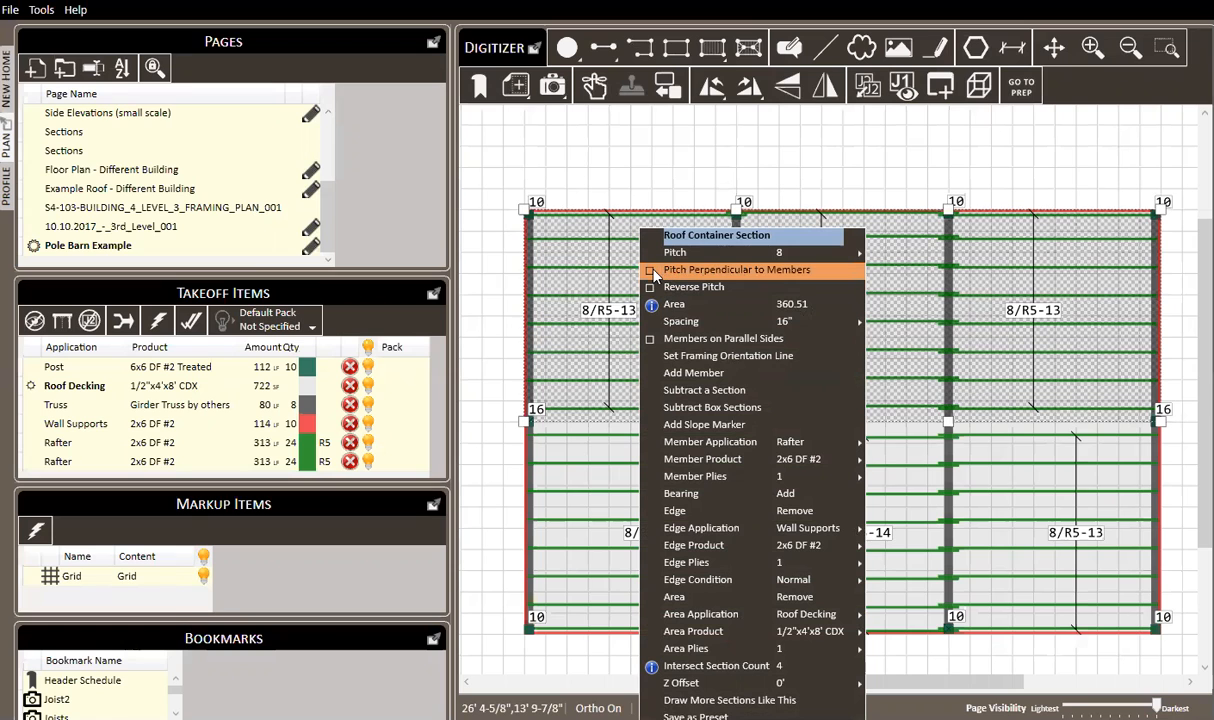
pyautogui.click(651, 271)
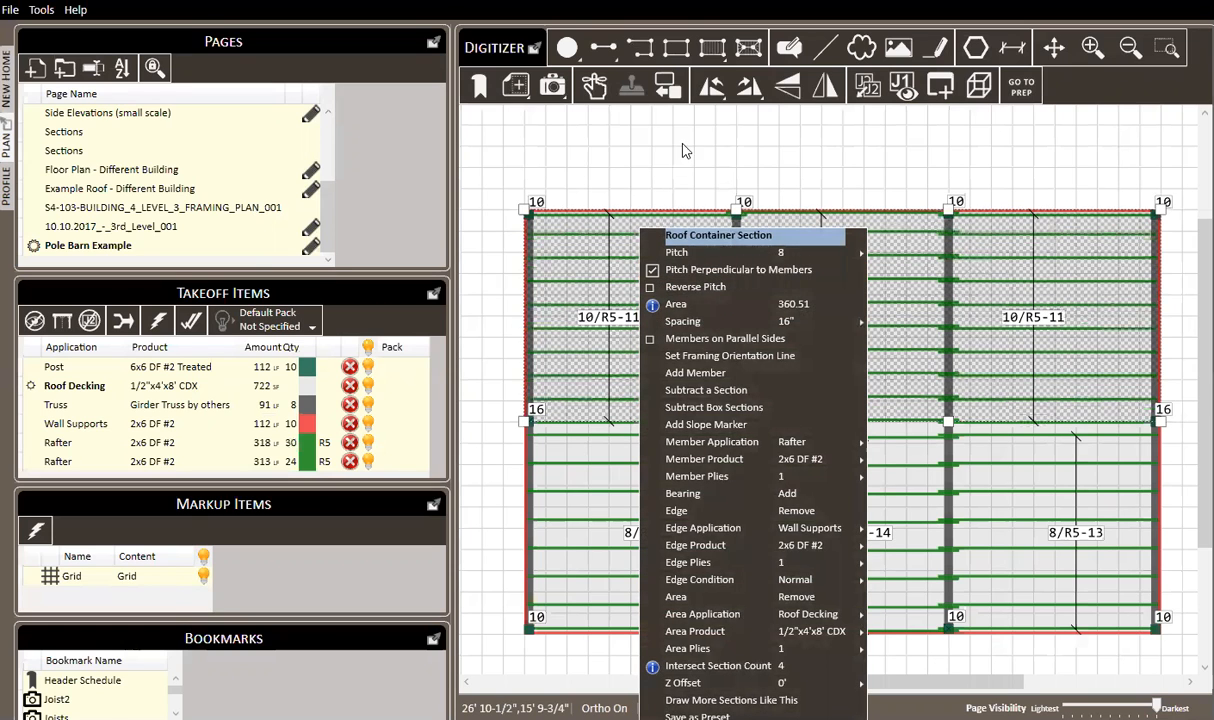
pyautogui.click(685, 150)
# Step: Examine the roof container section options for the lower and upper sections
pyautogui.scroll(3, 800, 345)
pyautogui.scroll(-2, 808, 345)
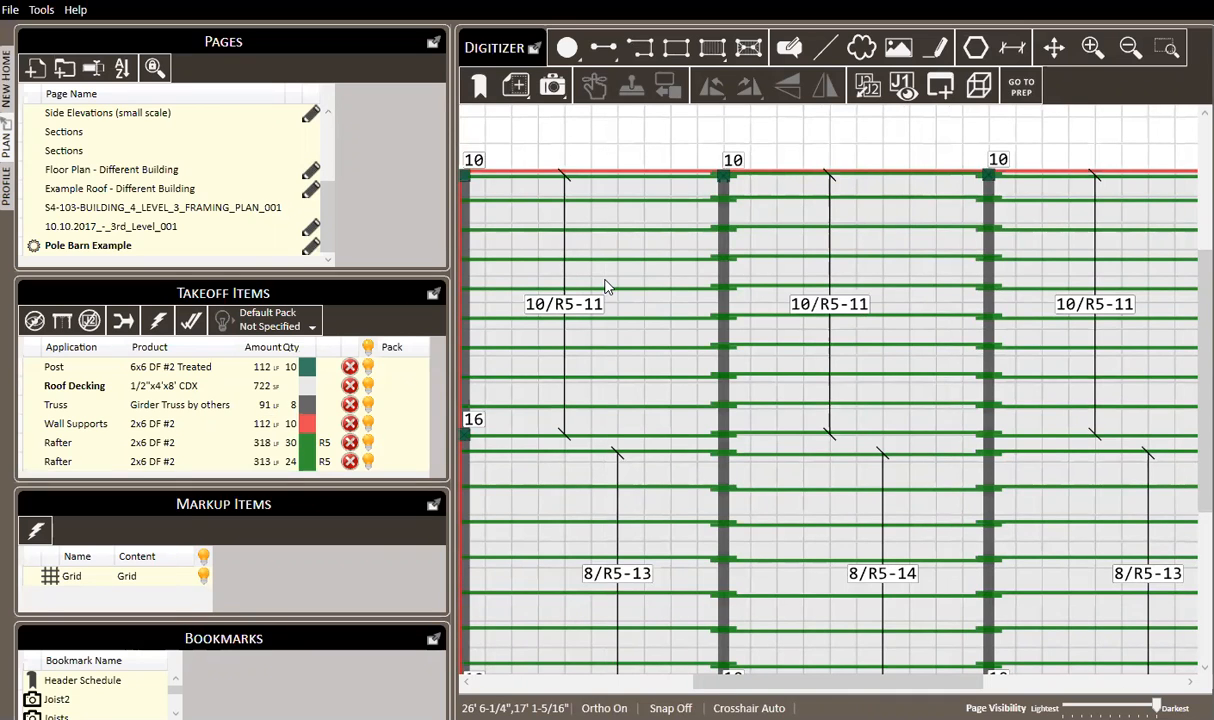
pyautogui.scroll(-1, 605, 280)
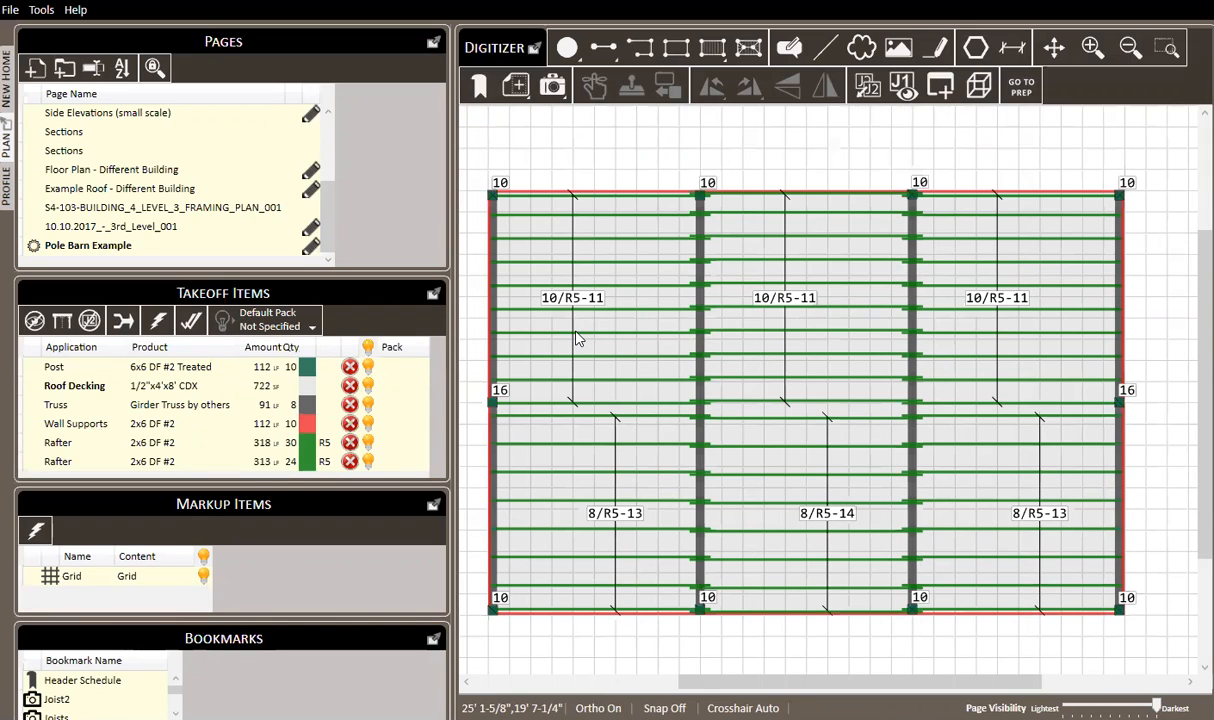
pyautogui.rightClick(644, 434)
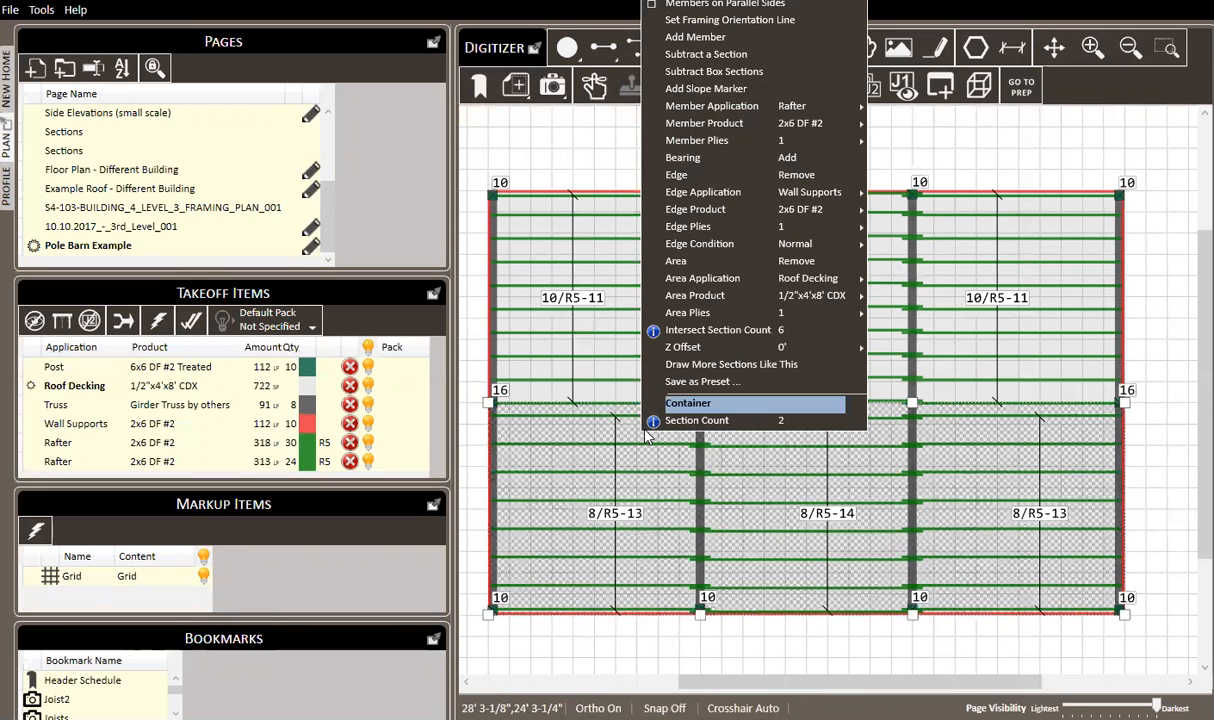
pyautogui.click(631, 252)
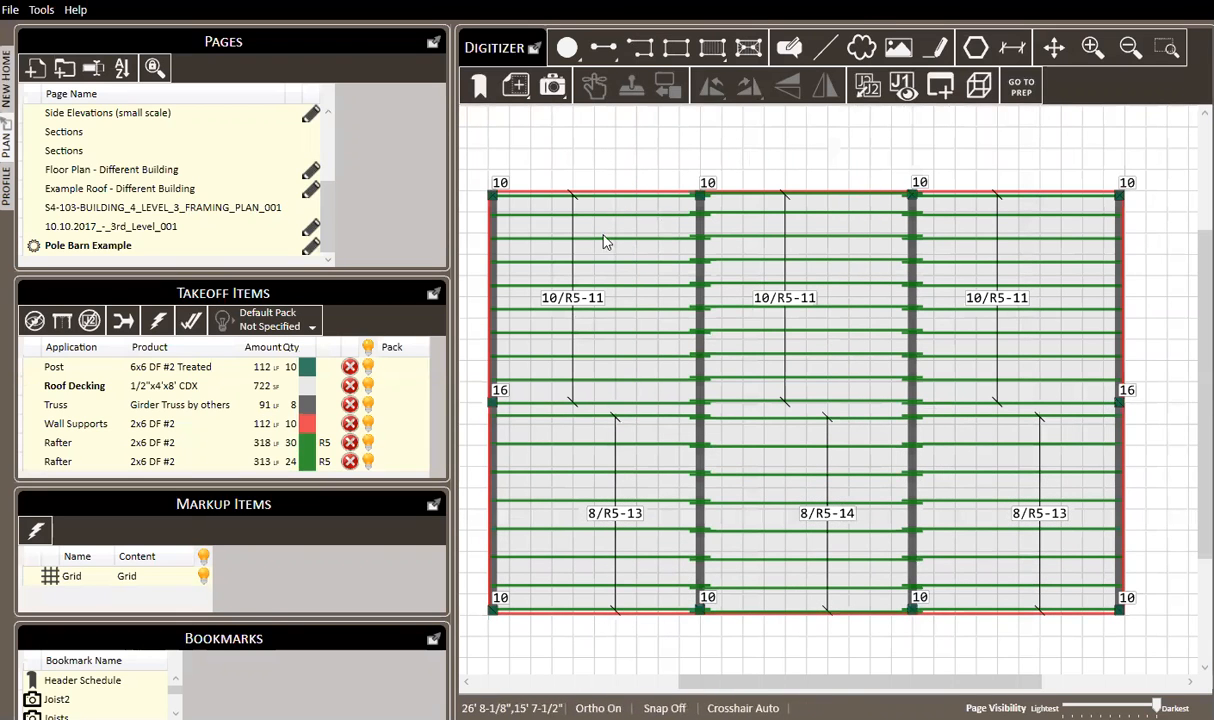
pyautogui.rightClick(612, 208)
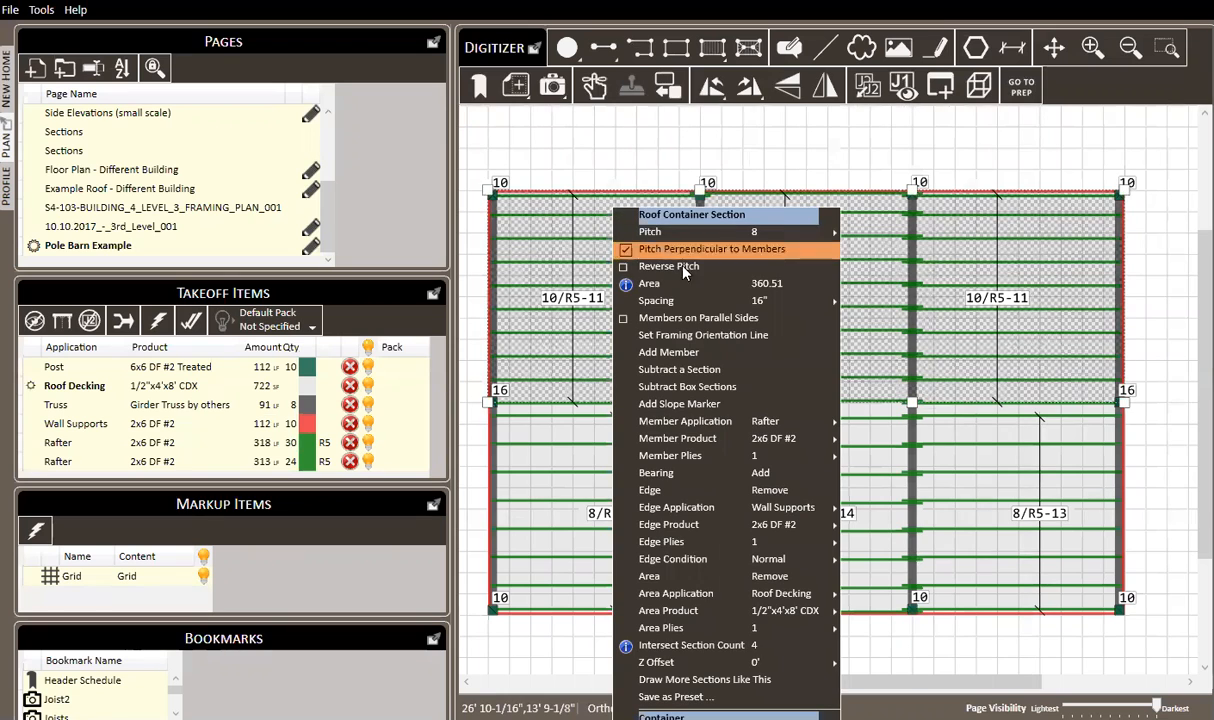
pyautogui.click(753, 154)
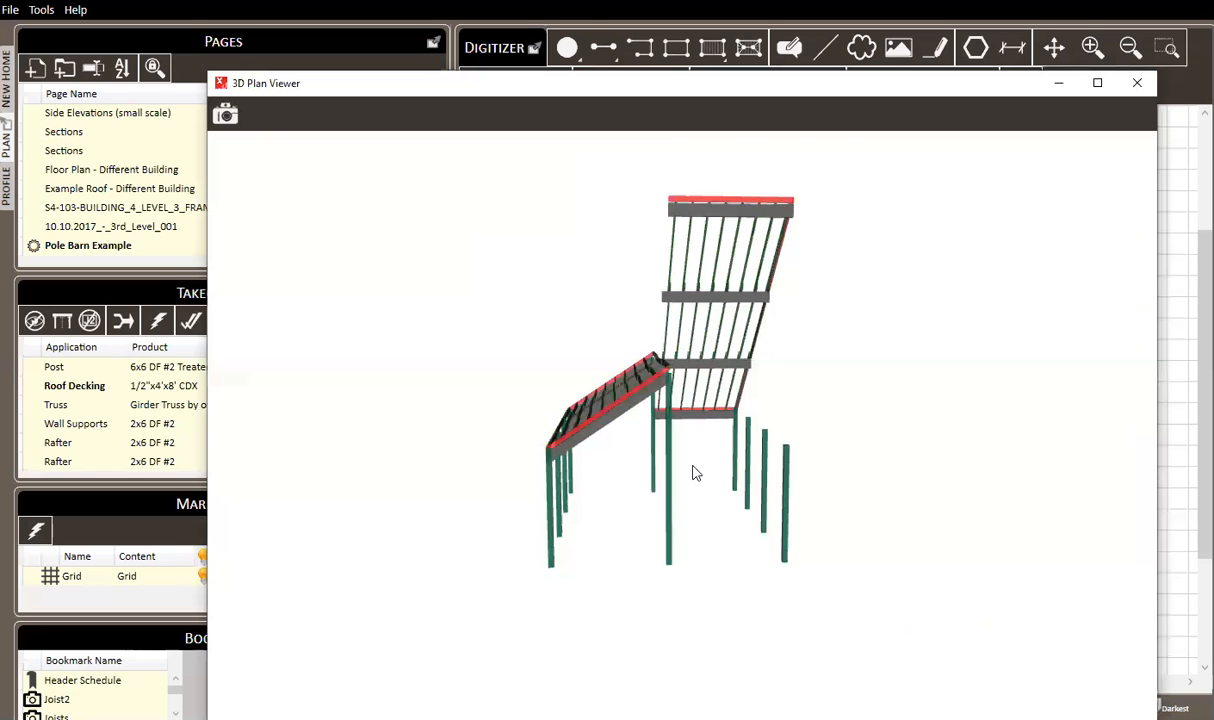
# Step: Inspect the partially turned roof pitch in the 3D Plan Viewer and close it
pyautogui.scroll(4, 672, 377)
pyautogui.moveTo(586, 386); pyautogui.dragTo(504, 382)
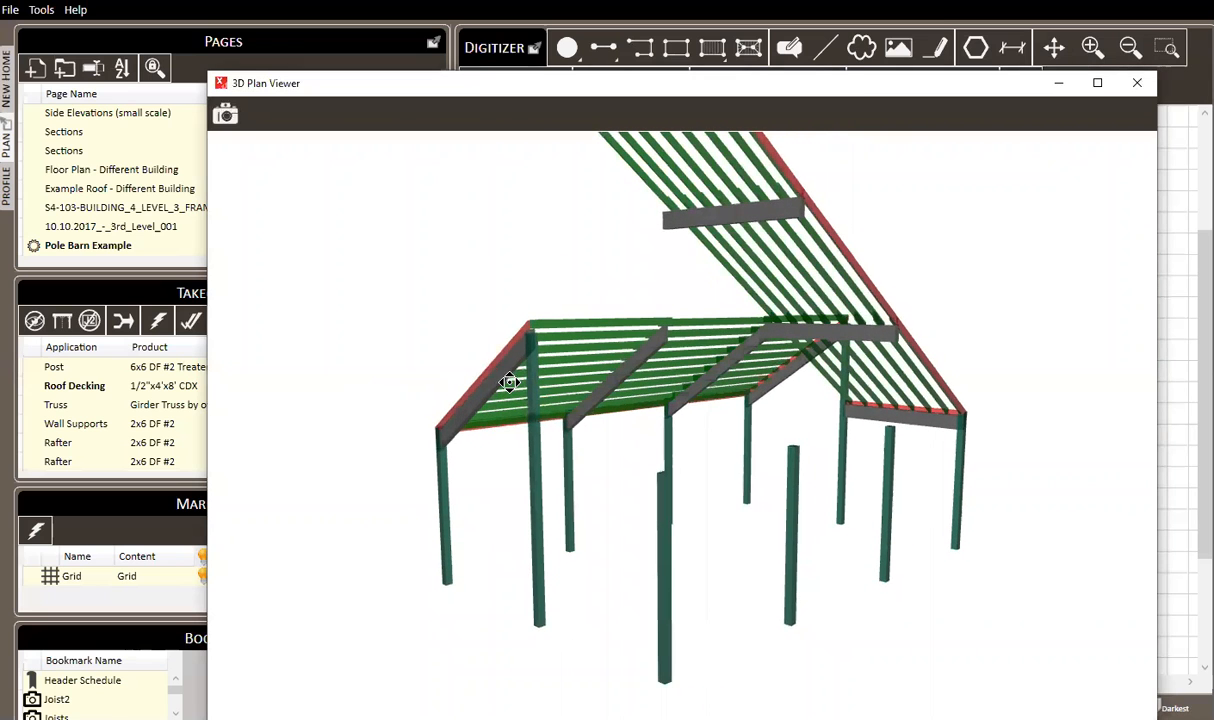
pyautogui.click(1137, 83)
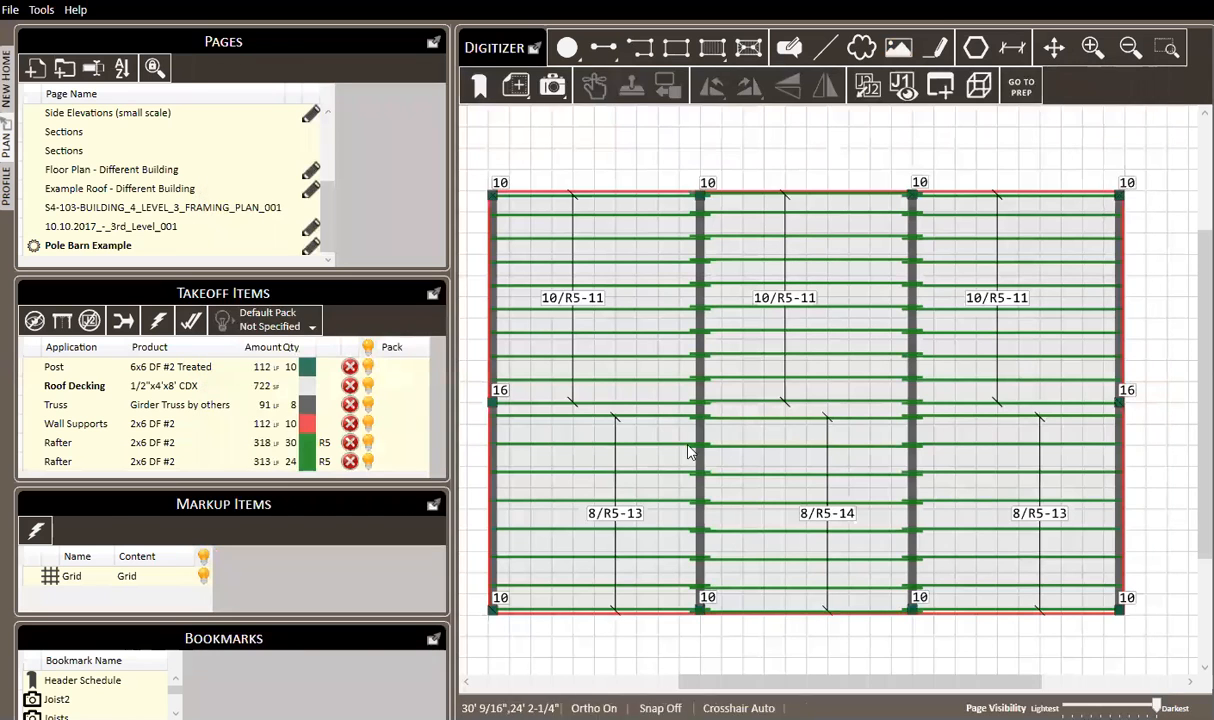
# Step: Select the lower roof section and enable Pitch Perpendicular to Members for it
pyautogui.click(750, 463)
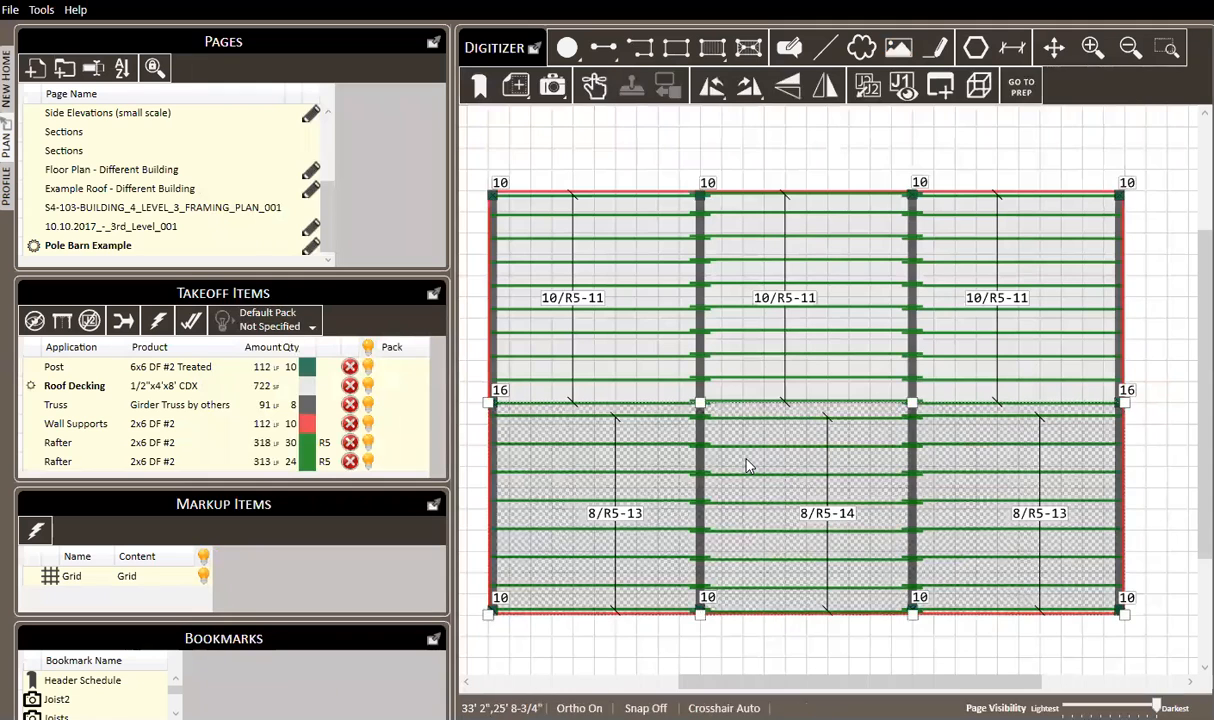
pyautogui.rightClick(749, 462)
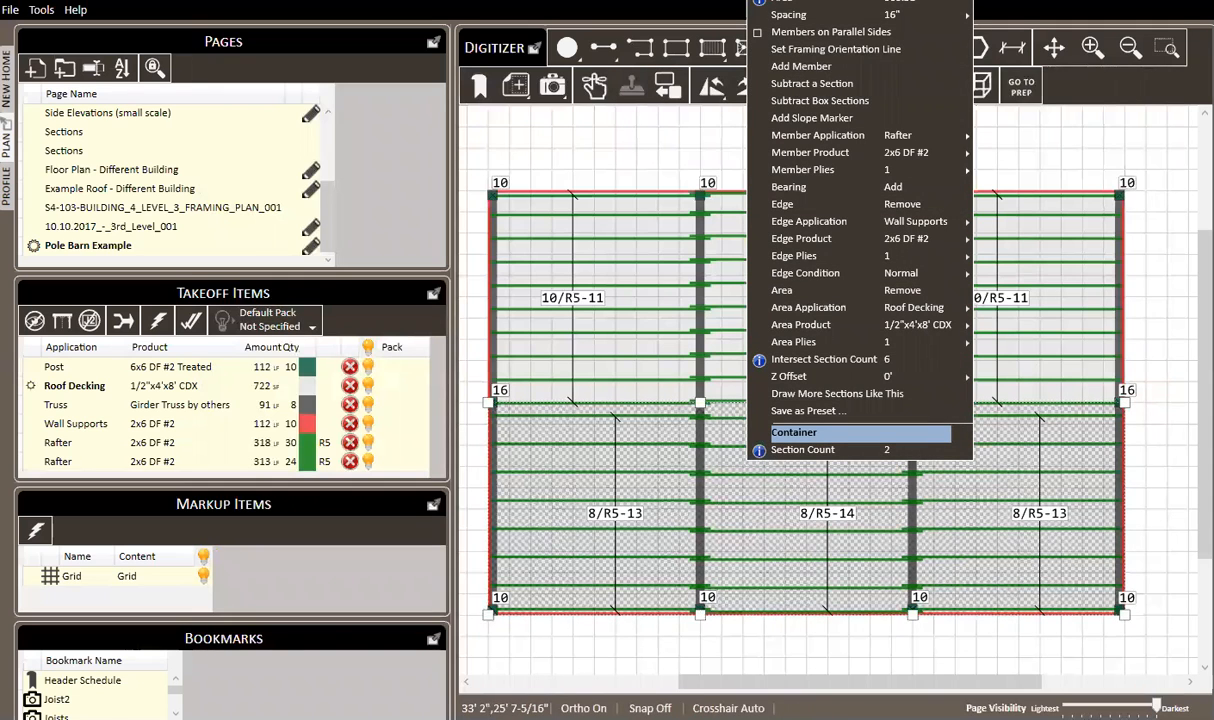
pyautogui.click(643, 163)
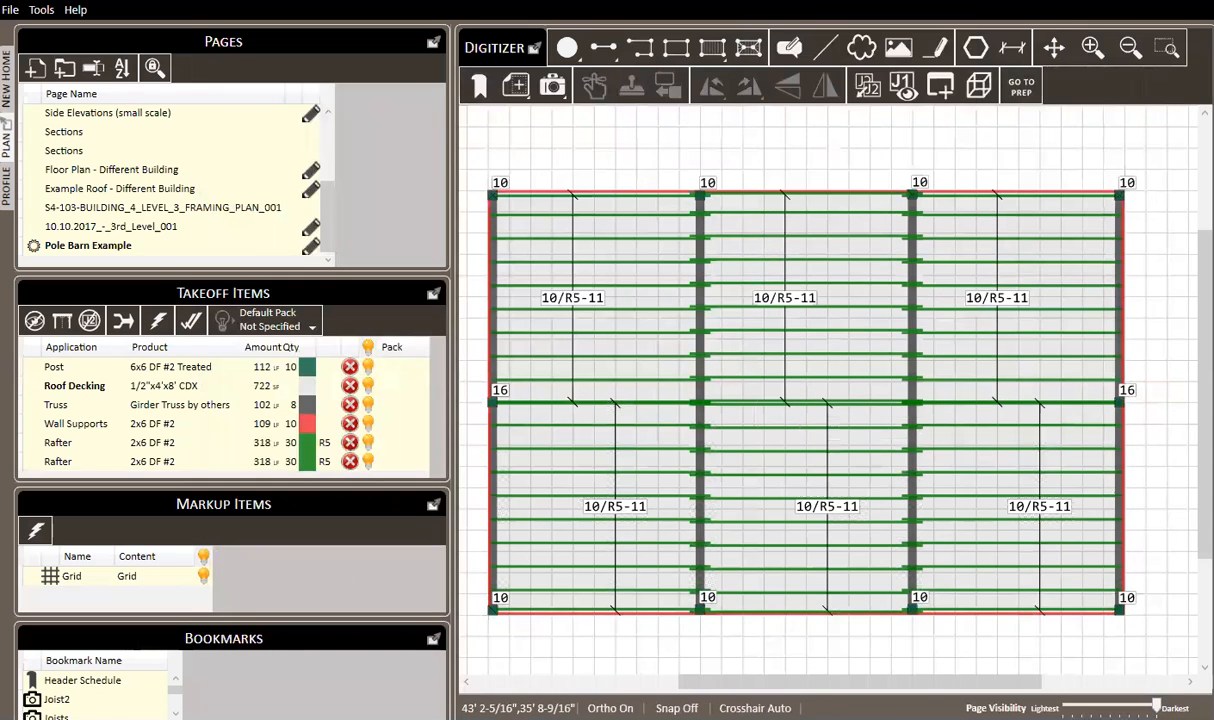
# Step: Inspect the resulting gable roof in the 3D Plan Viewer, close it, and review the upper section's settings
pyautogui.click(979, 86)
pyautogui.moveTo(577, 465); pyautogui.dragTo(684, 491)
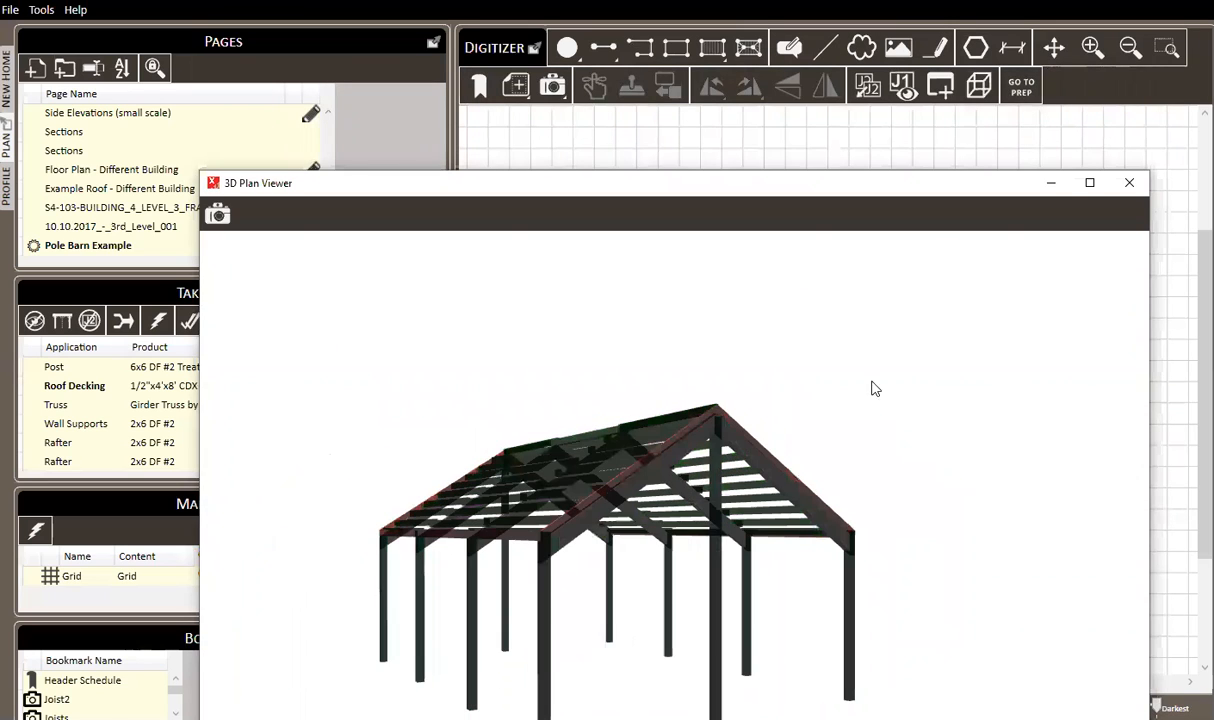
pyautogui.click(1052, 185)
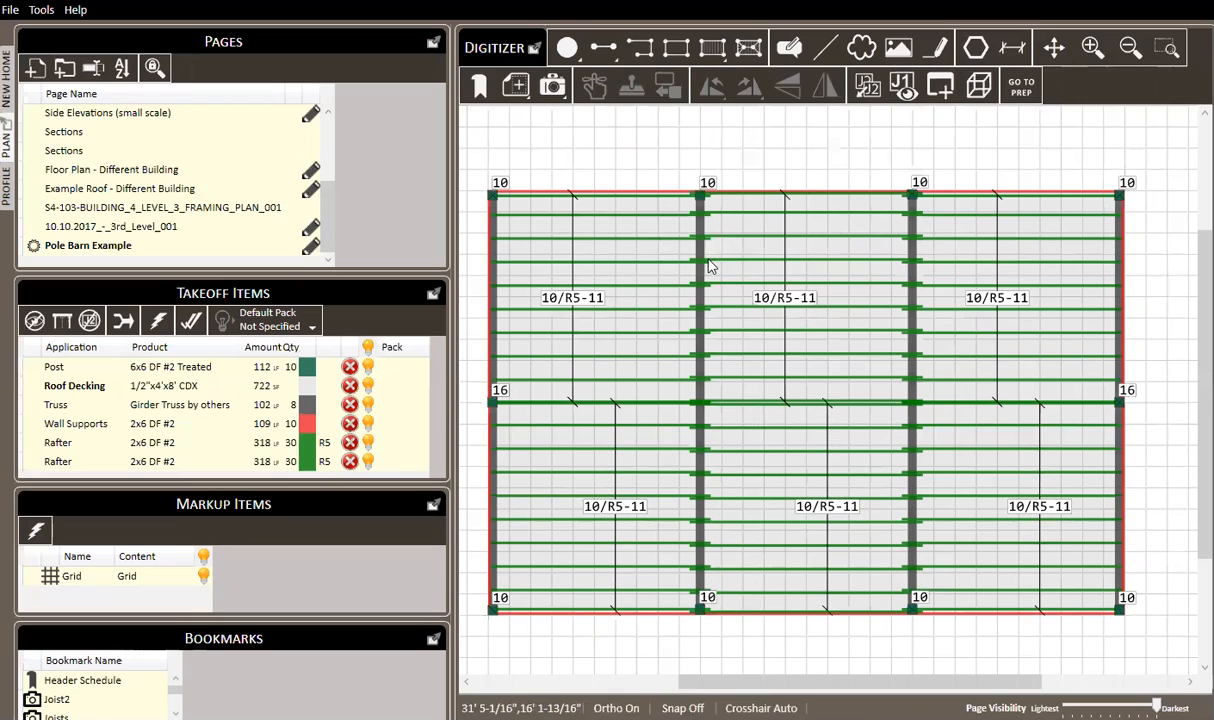
pyautogui.rightClick(641, 212)
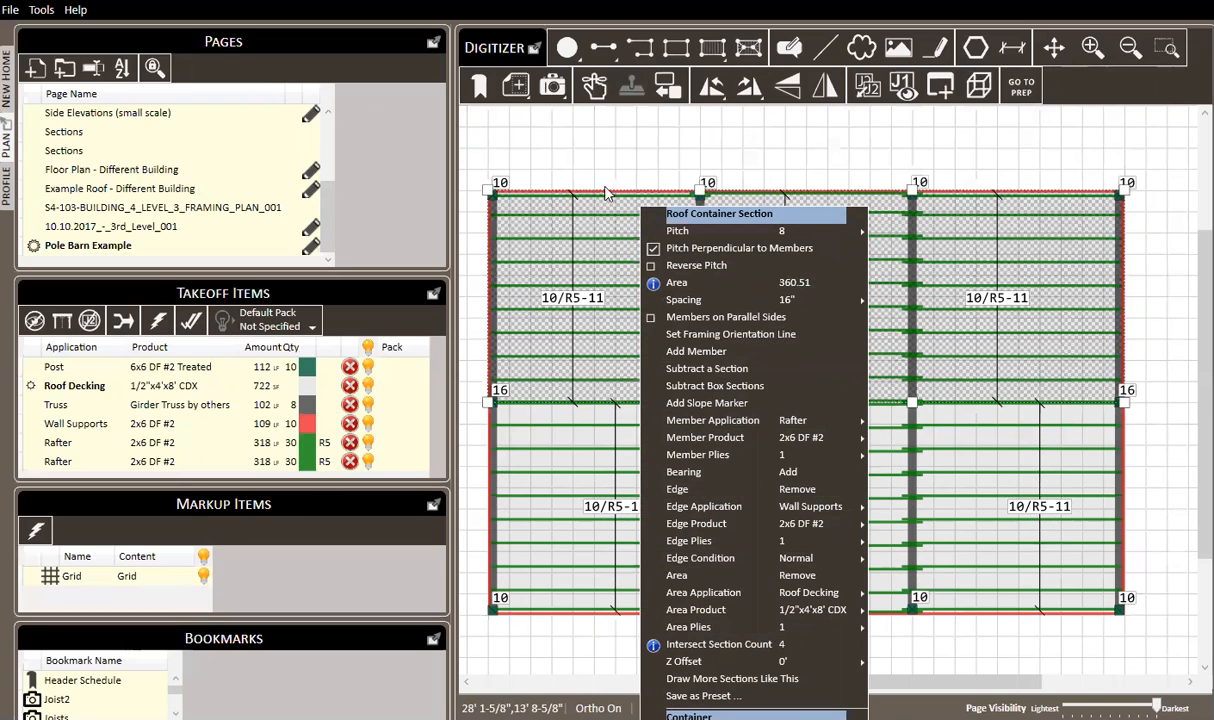
pyautogui.click(588, 152)
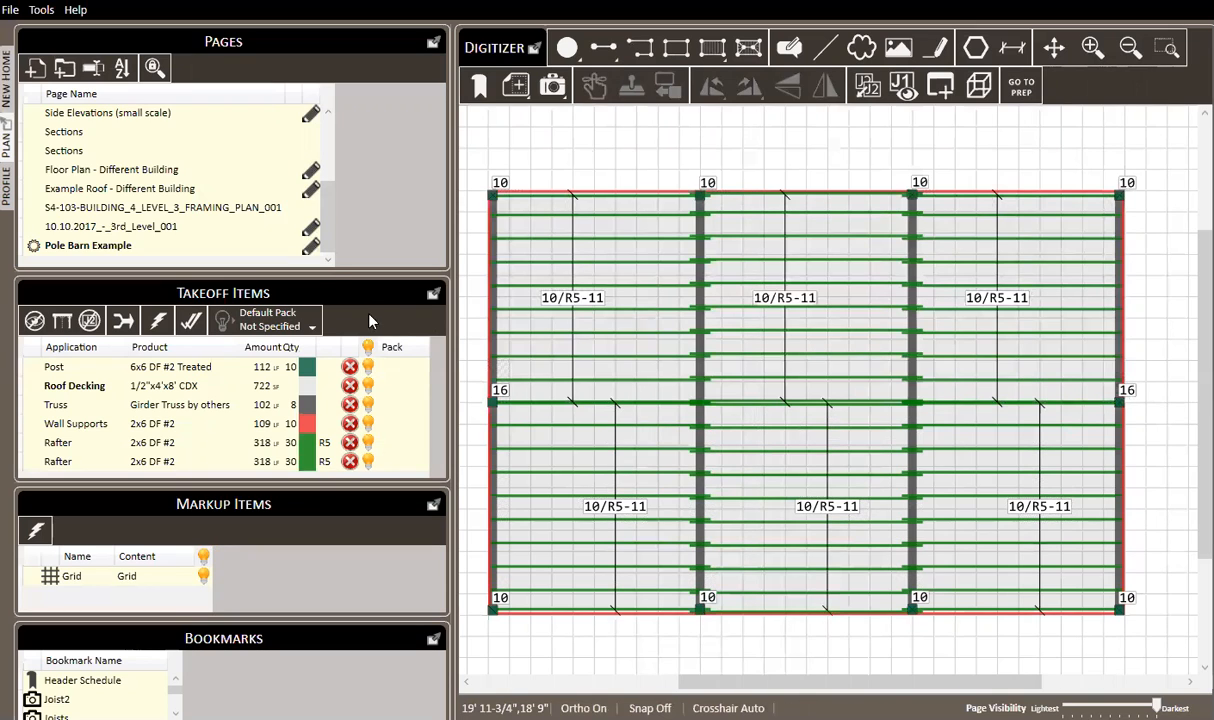
# Step: Open the Upper Floor Framing page and pan across its joist layout near the pantry
pyautogui.scroll(3, 150, 155)
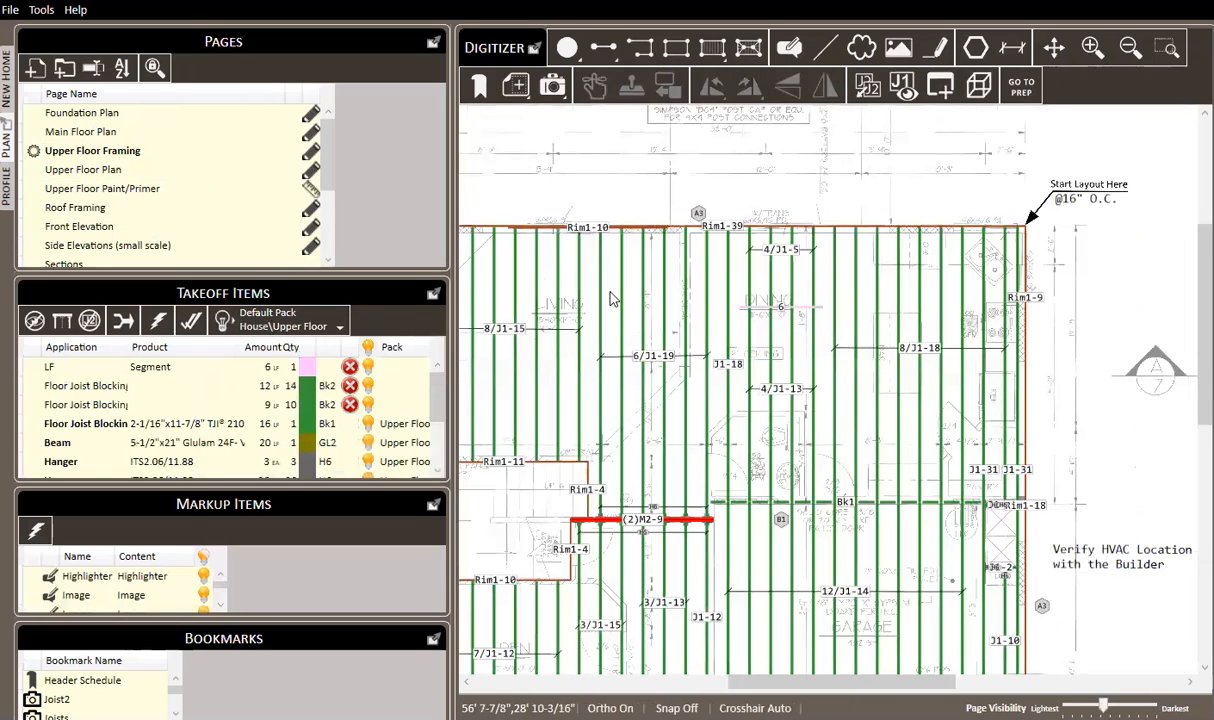
pyautogui.moveTo(932, 352); pyautogui.dragTo(855, 149)
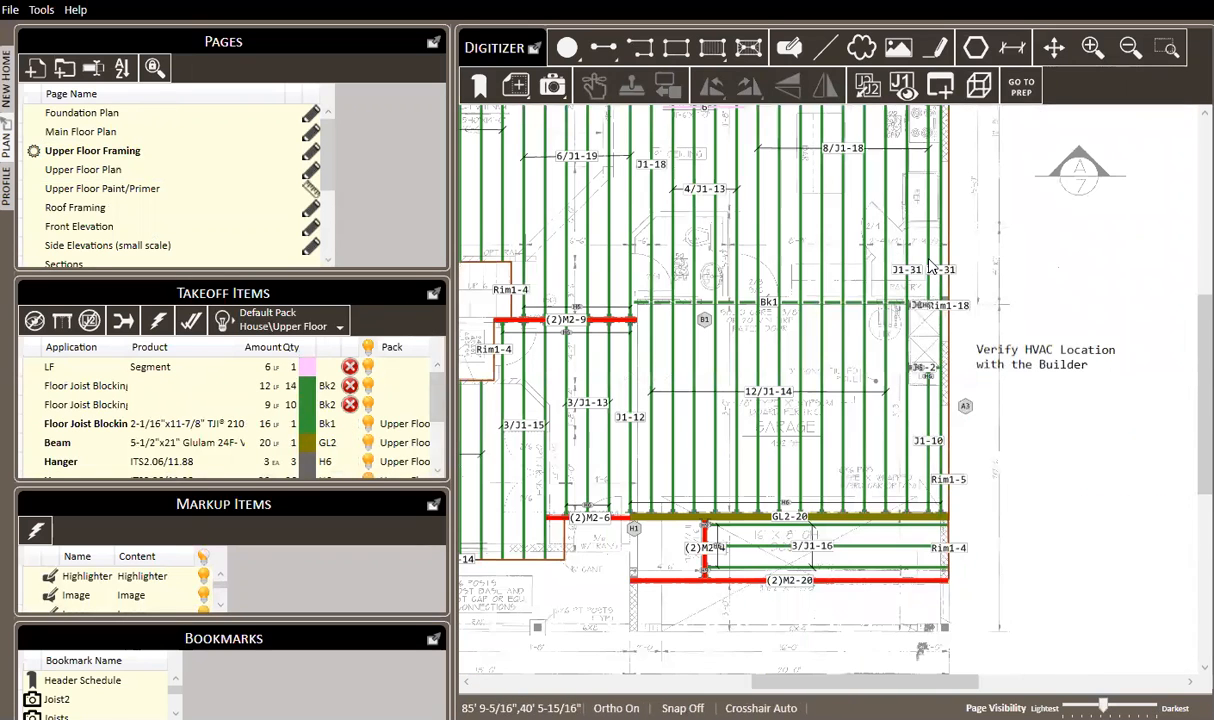
pyautogui.scroll(1, 923, 248)
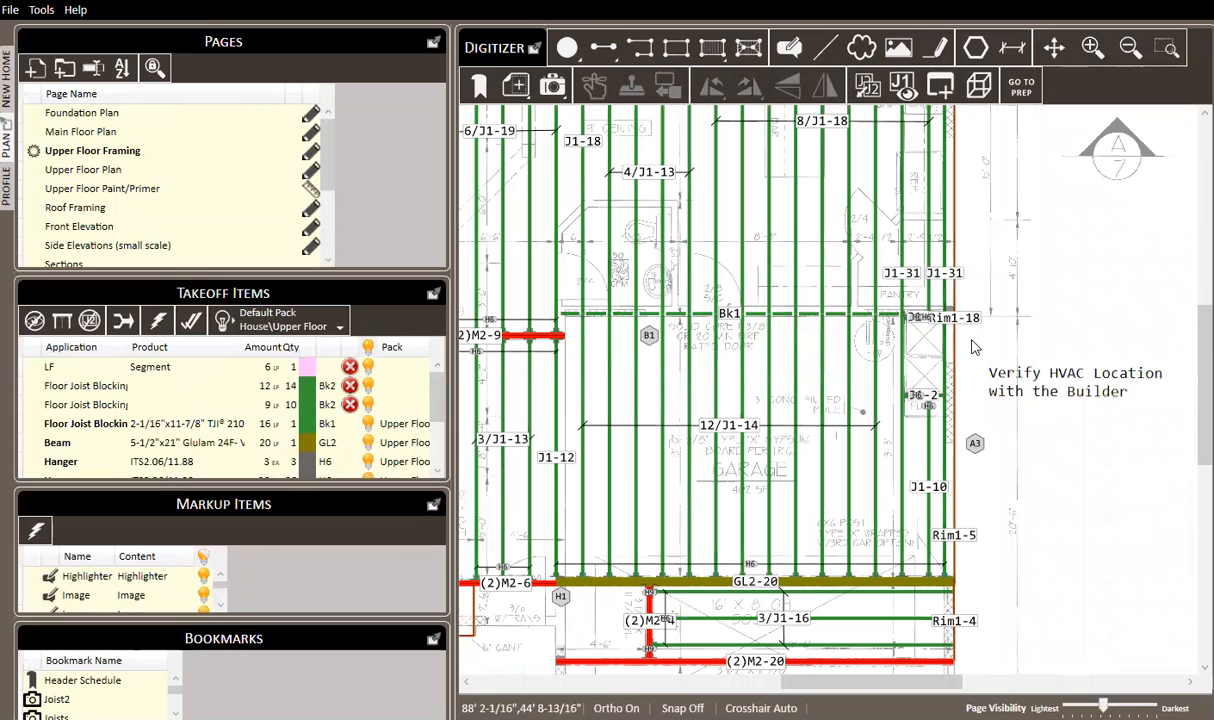
pyautogui.scroll(-1, 864, 383)
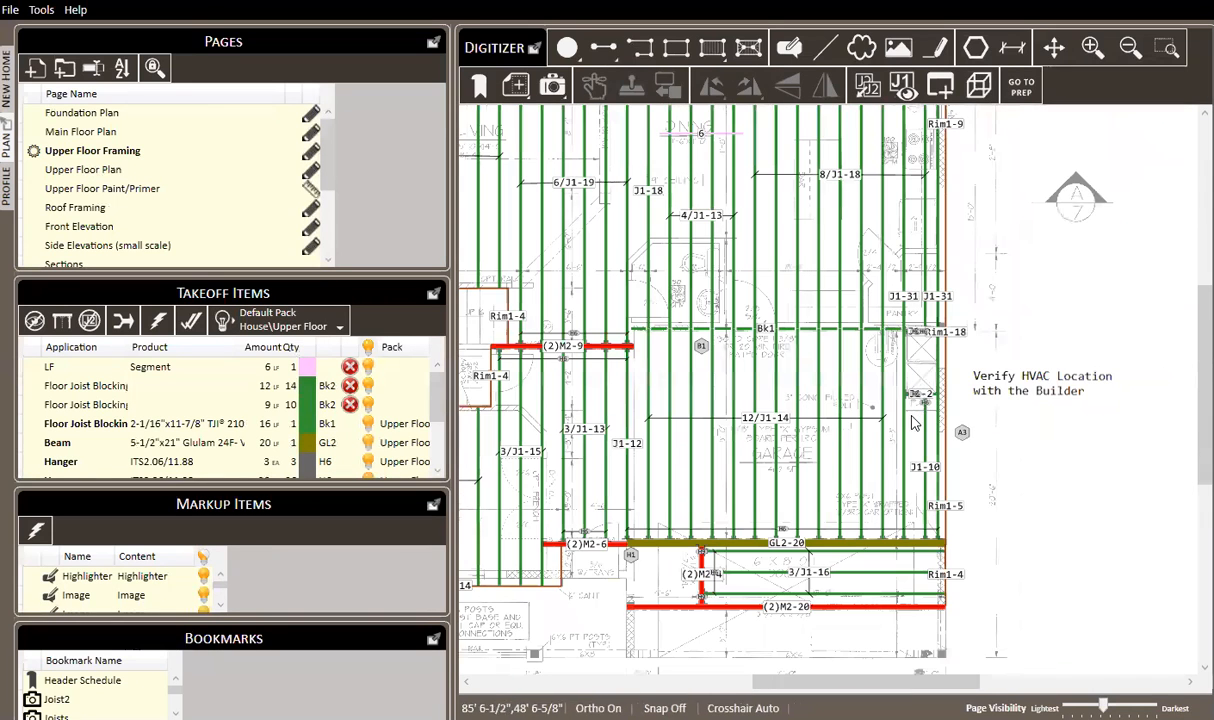
pyautogui.moveTo(827, 390); pyautogui.dragTo(913, 466)
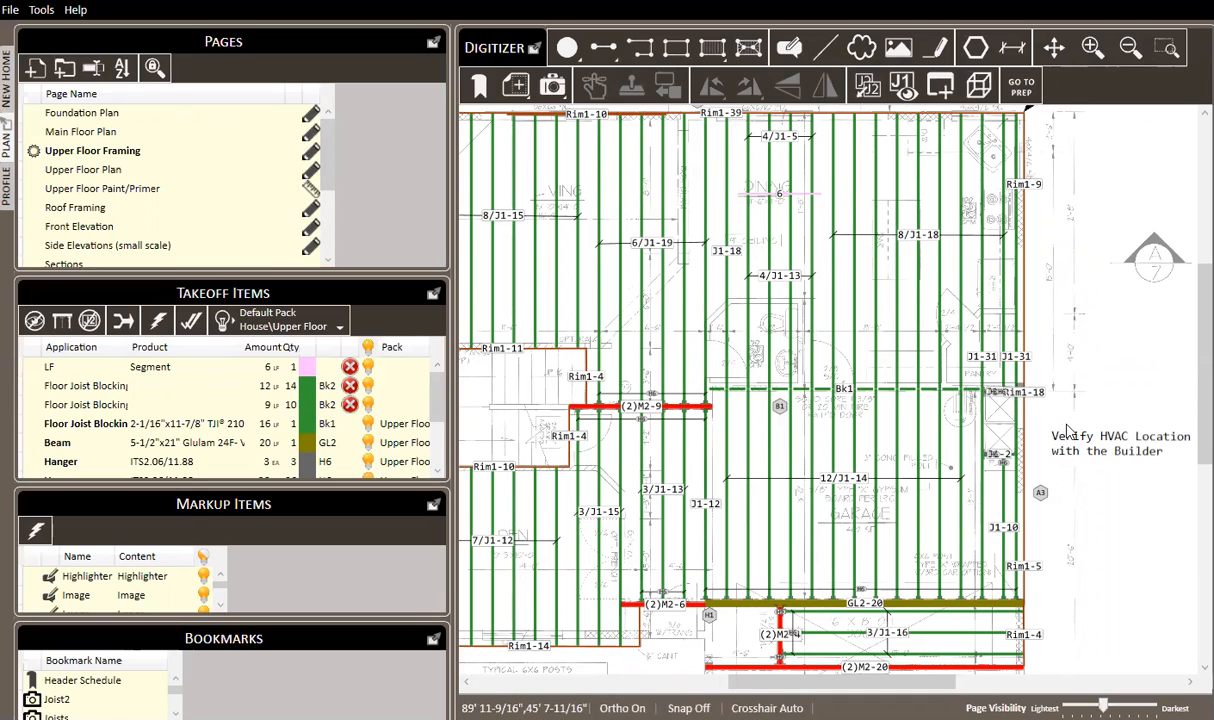
pyautogui.scroll(2, 1065, 437)
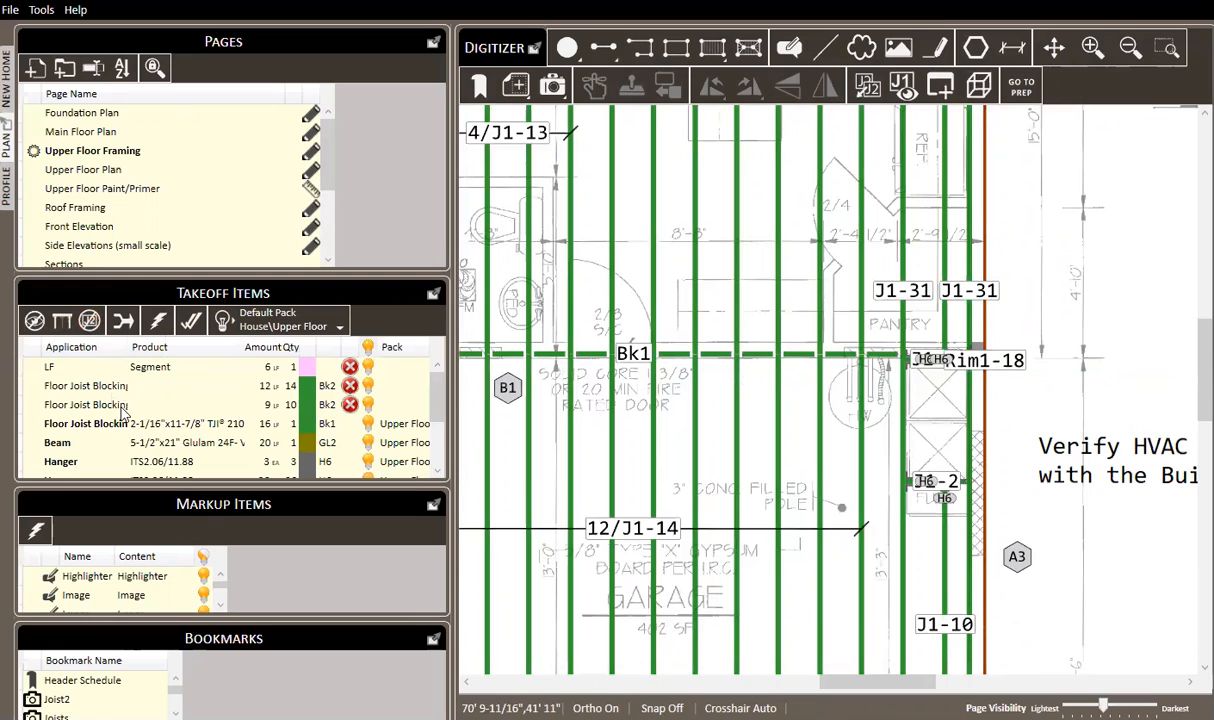
# Step: Hide the takeoff item labels on the plan and zoom into the pantry framing
pyautogui.click(88, 322)
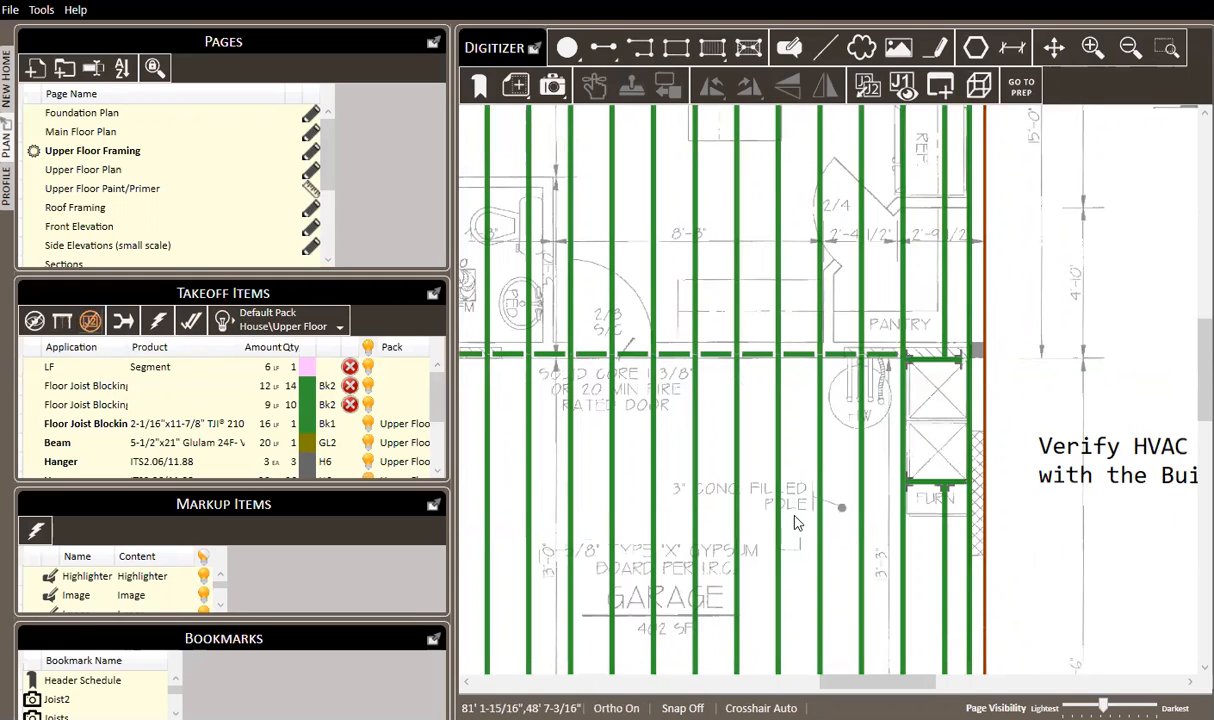
pyautogui.scroll(-4, 858, 290)
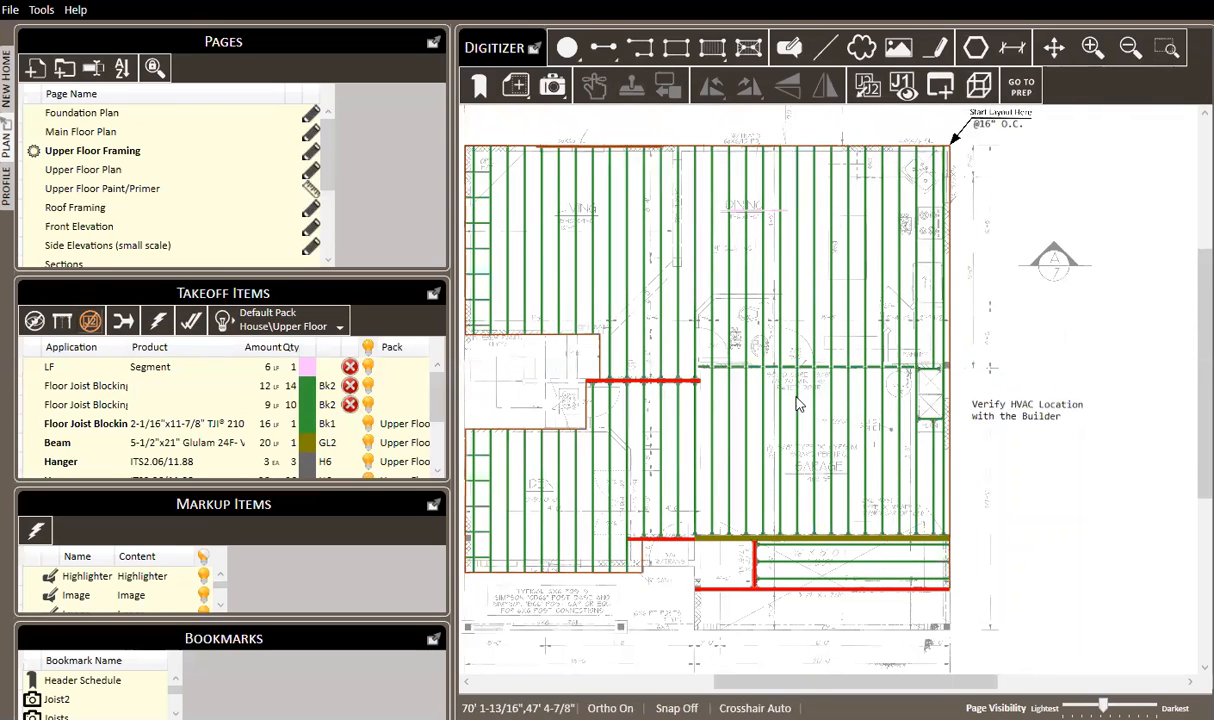
pyautogui.scroll(5, 947, 365)
pyautogui.scroll(3, 965, 432)
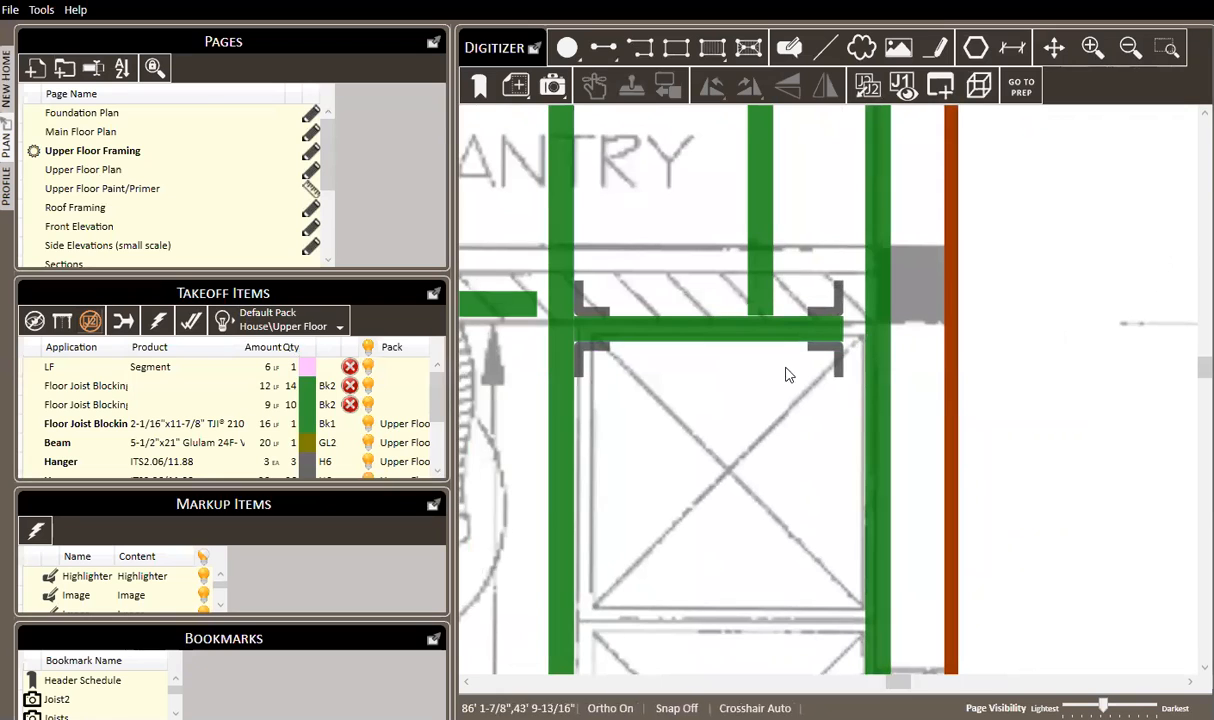
# Step: Select the pantry blocking segment and extend its end to meet the joist beside the beam
pyautogui.click(778, 331)
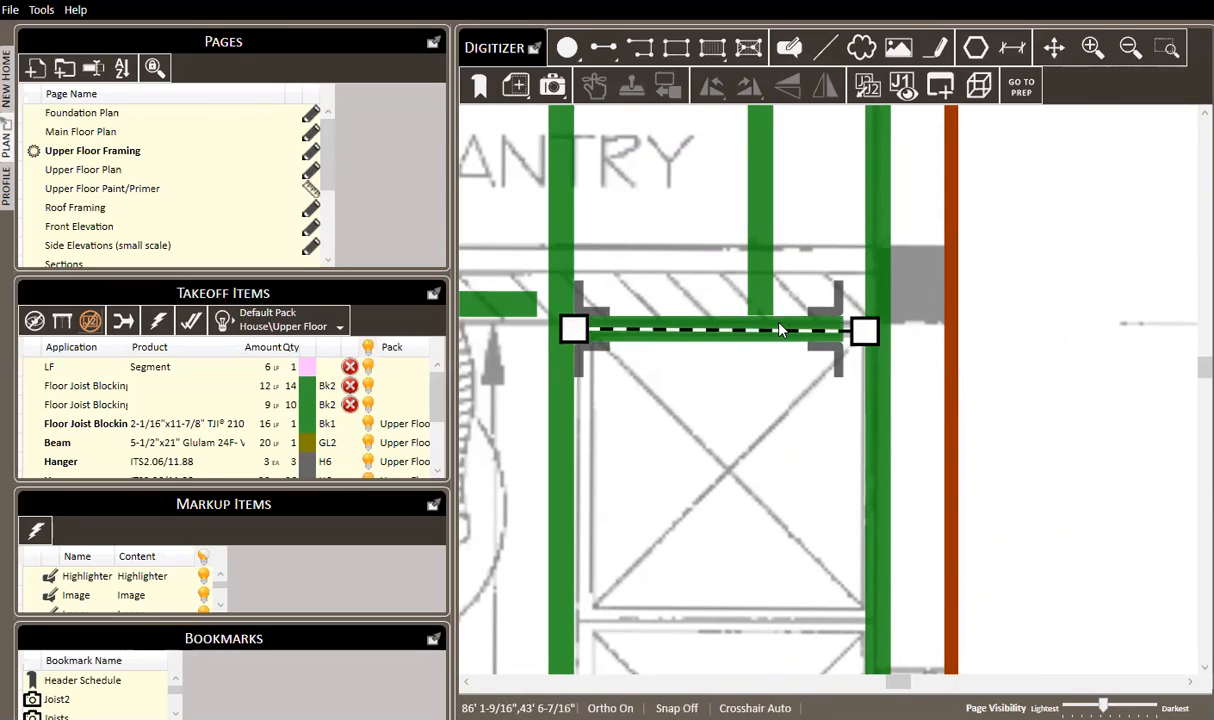
pyautogui.scroll(2, 812, 306)
pyautogui.moveTo(815, 333); pyautogui.dragTo(853, 337)
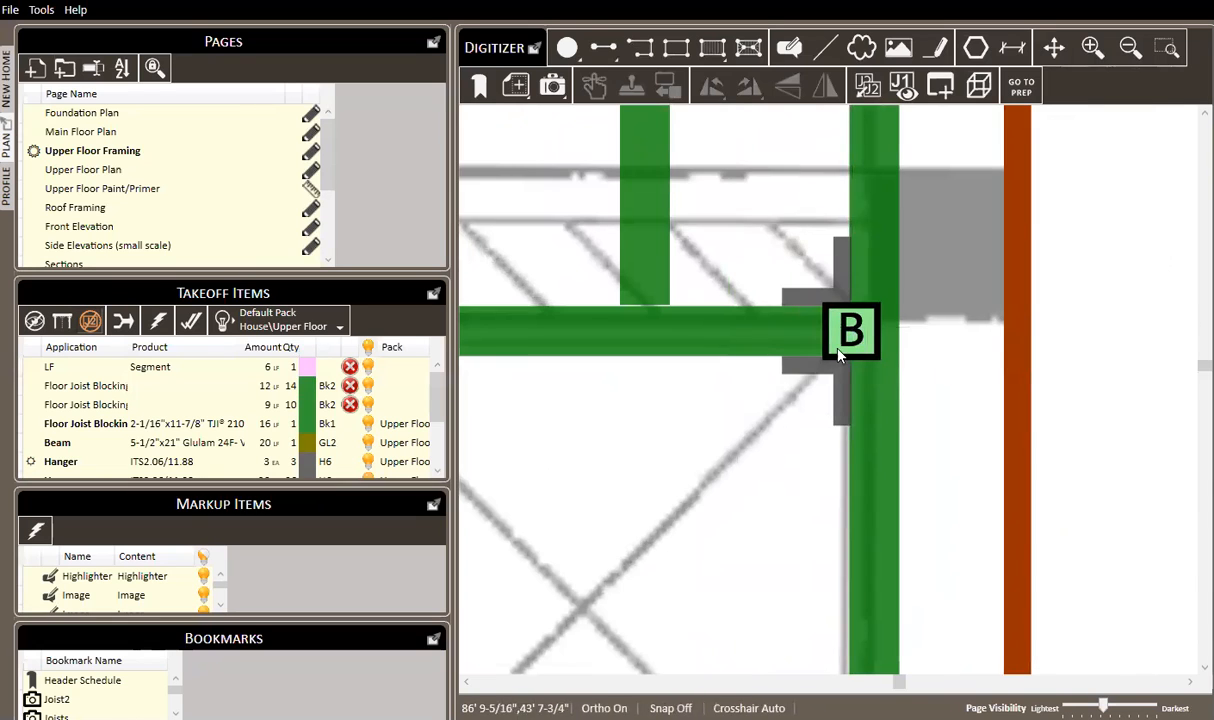
pyautogui.scroll(-3, 815, 355)
# Step: Show the takeoff item labels again and refresh the joist and hanger labels around the pantry
pyautogui.click(92, 319)
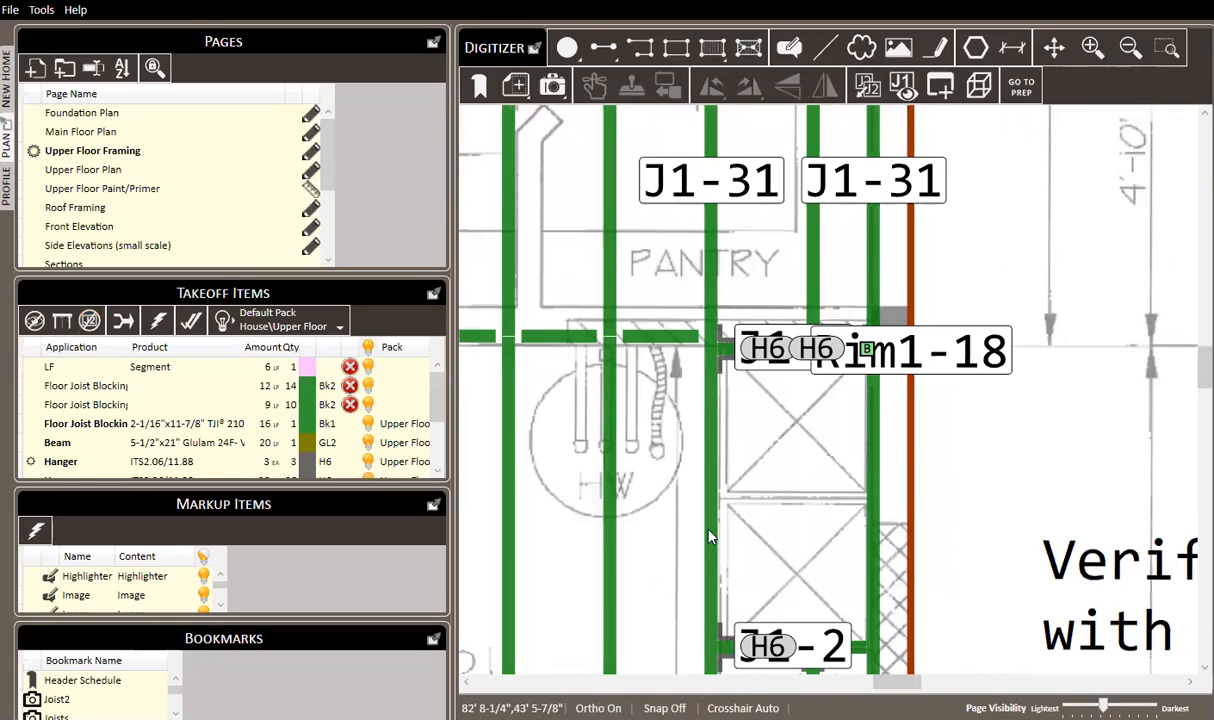
pyautogui.scroll(-2, 918, 475)
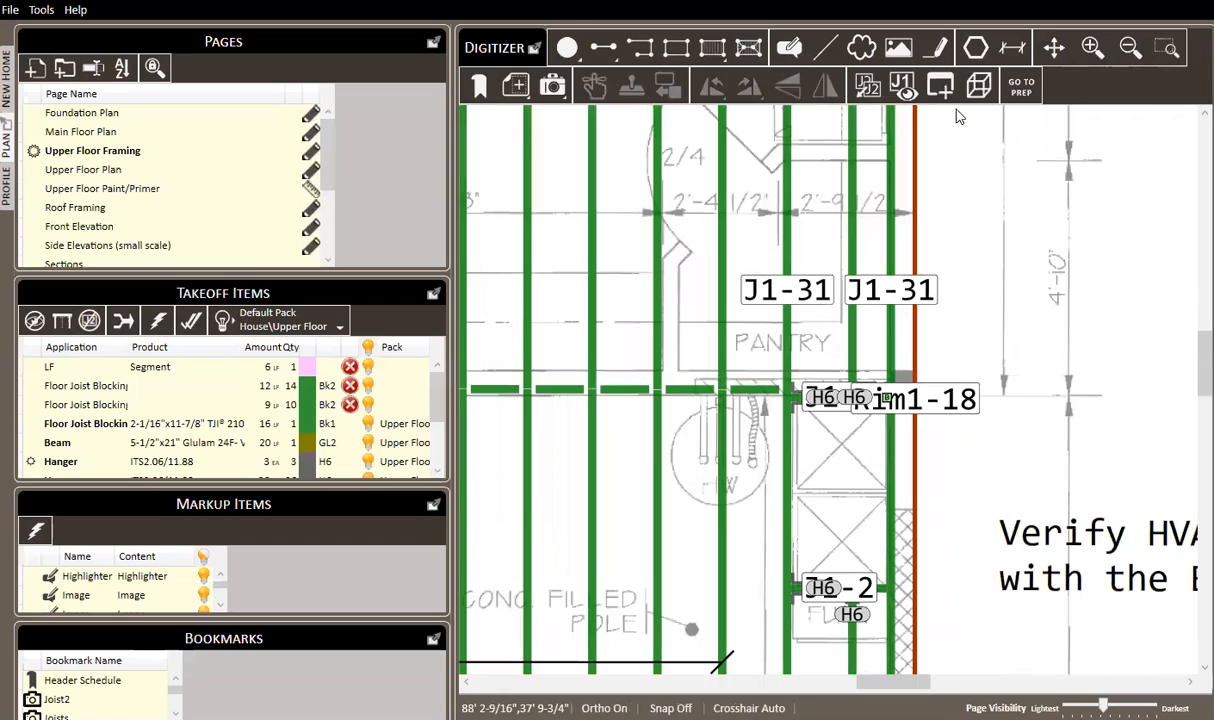
pyautogui.click(869, 84)
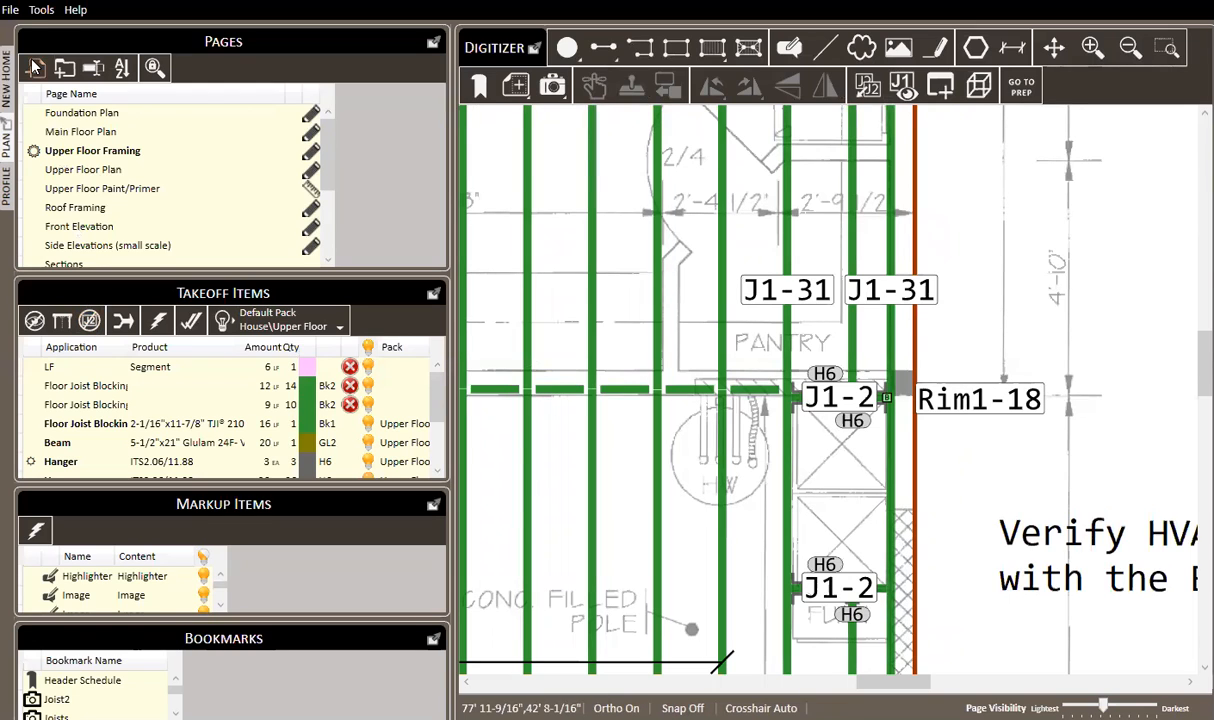
# Step: Open the User Settings and review the list of hotkeys before closing the dialog
pyautogui.click(43, 10)
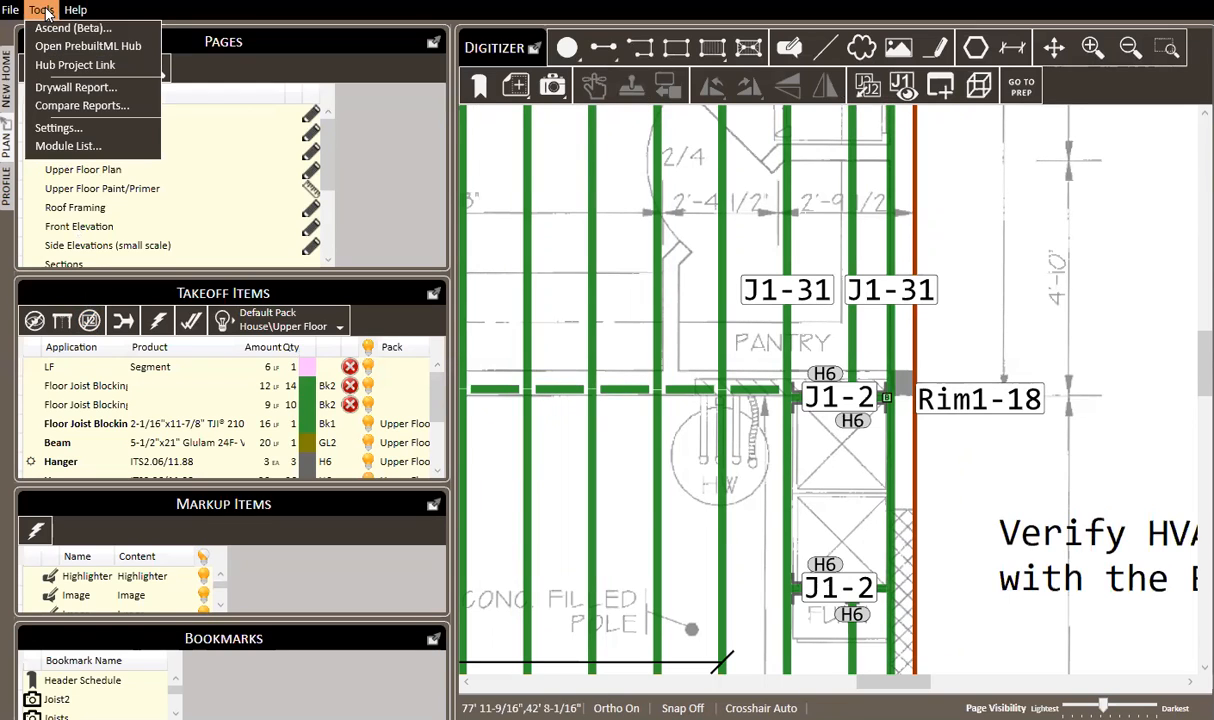
pyautogui.click(98, 128)
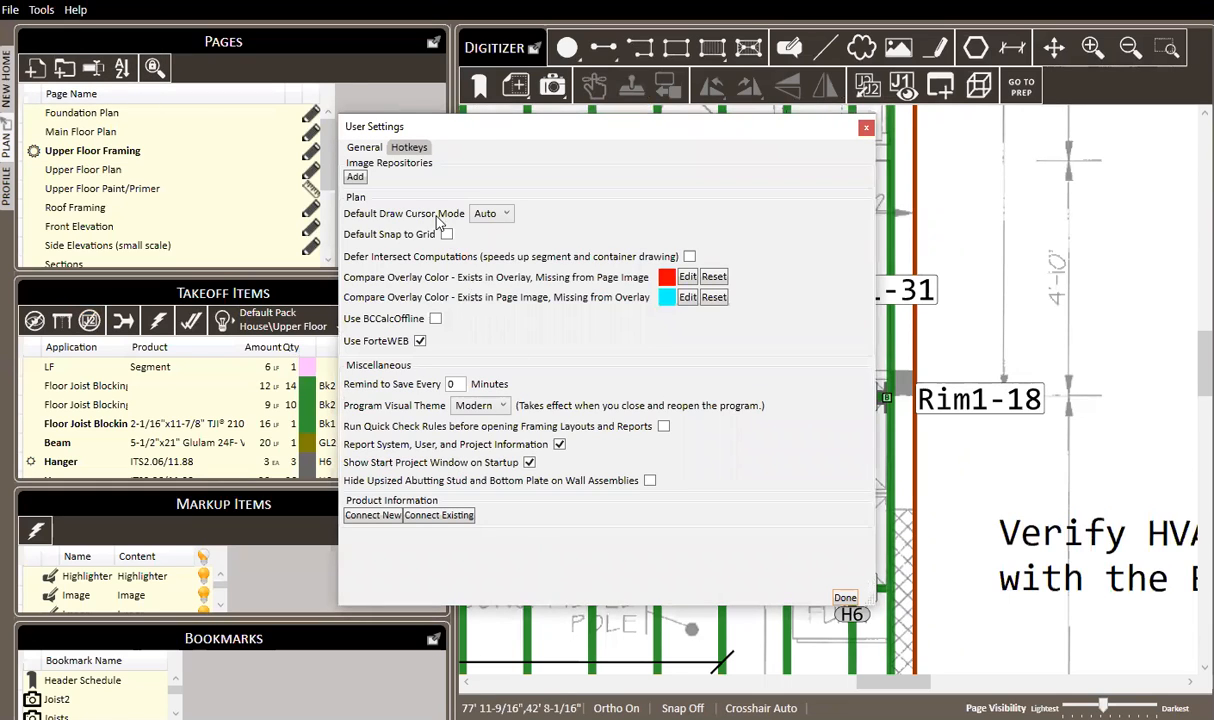
pyautogui.click(400, 147)
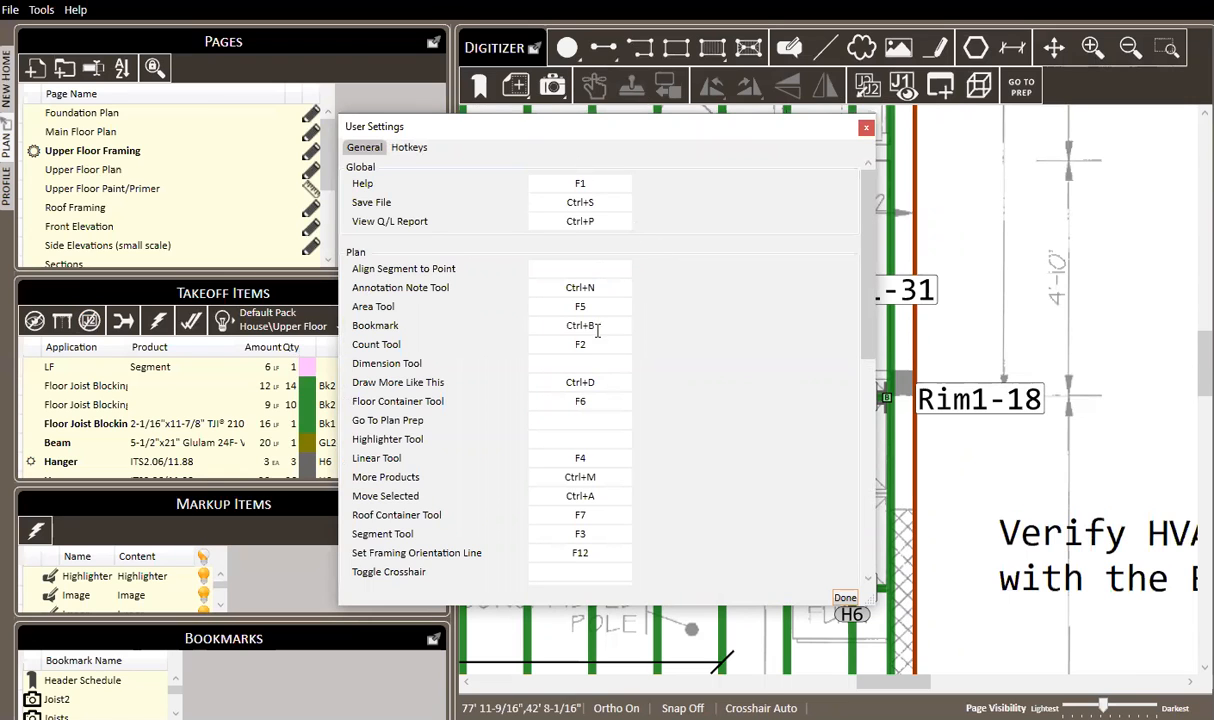
pyautogui.scroll(-5, 595, 380)
pyautogui.scroll(-3, 595, 410)
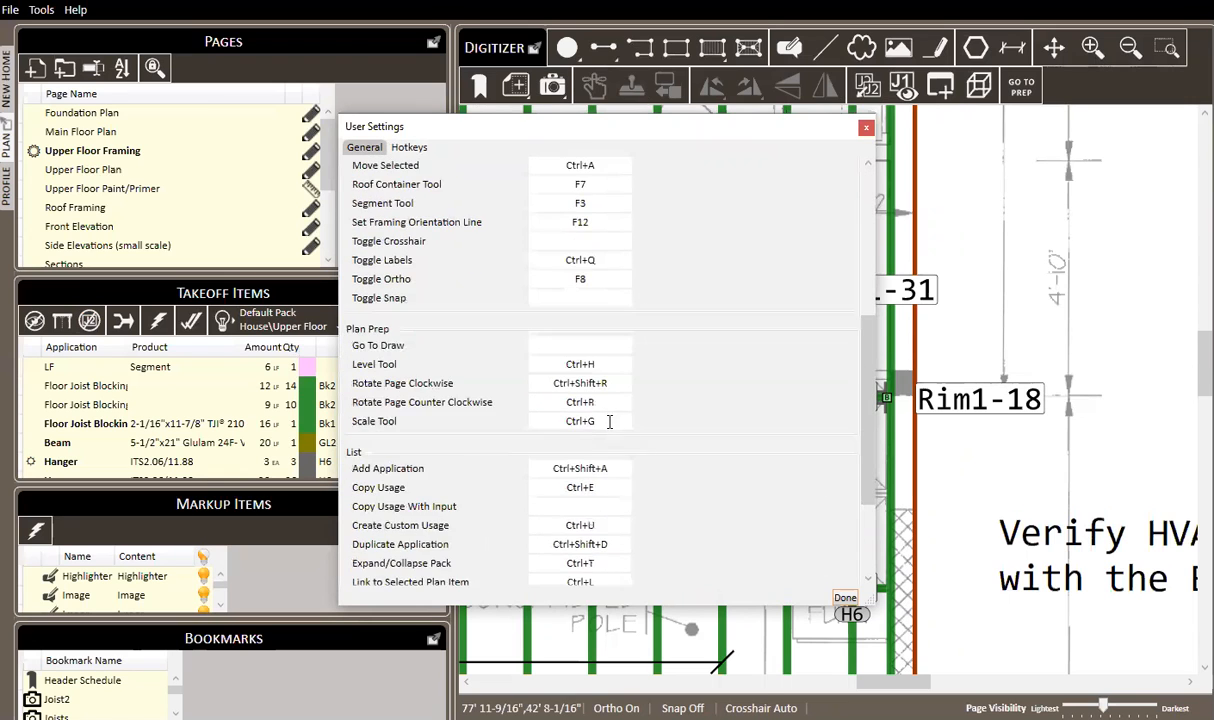
pyautogui.scroll(8, 610, 420)
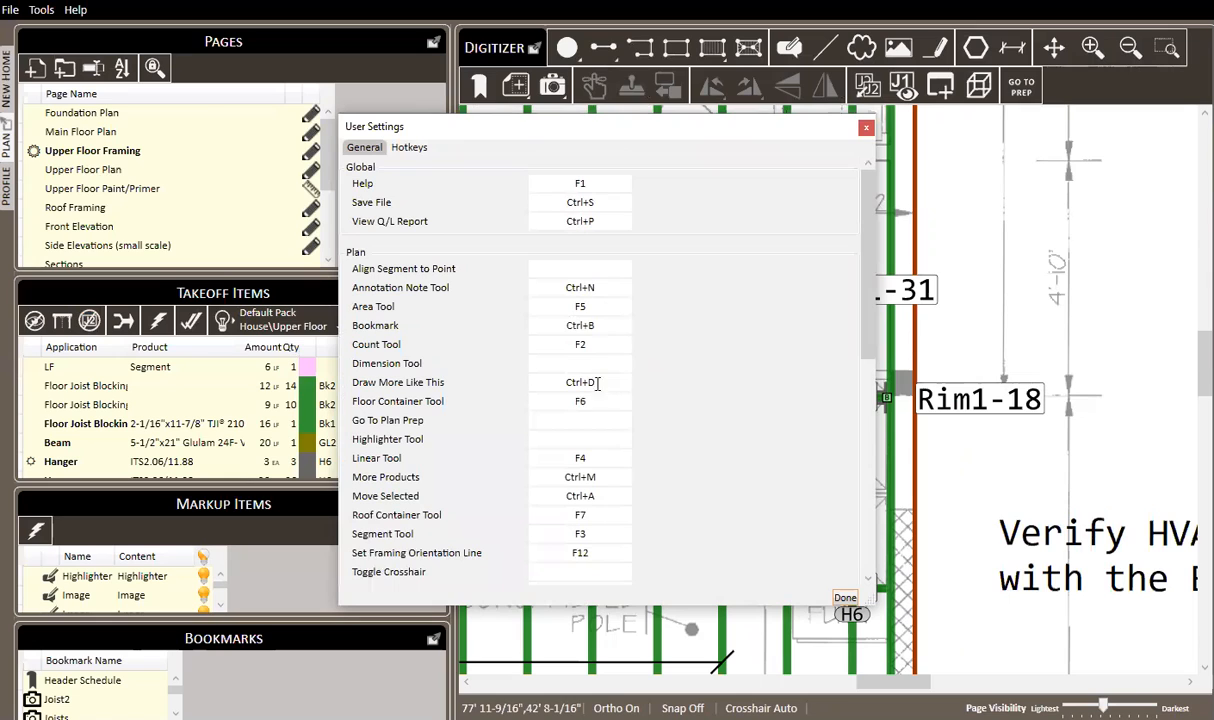
pyautogui.scroll(-2, 505, 357)
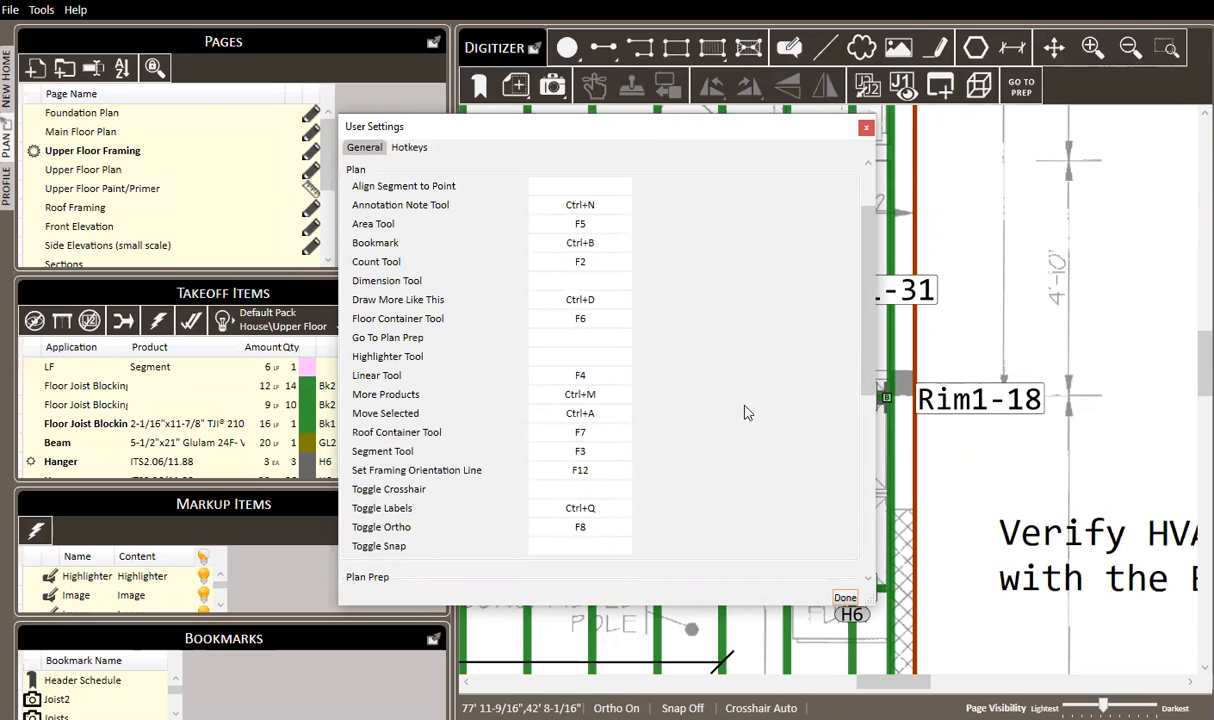
pyautogui.click(866, 130)
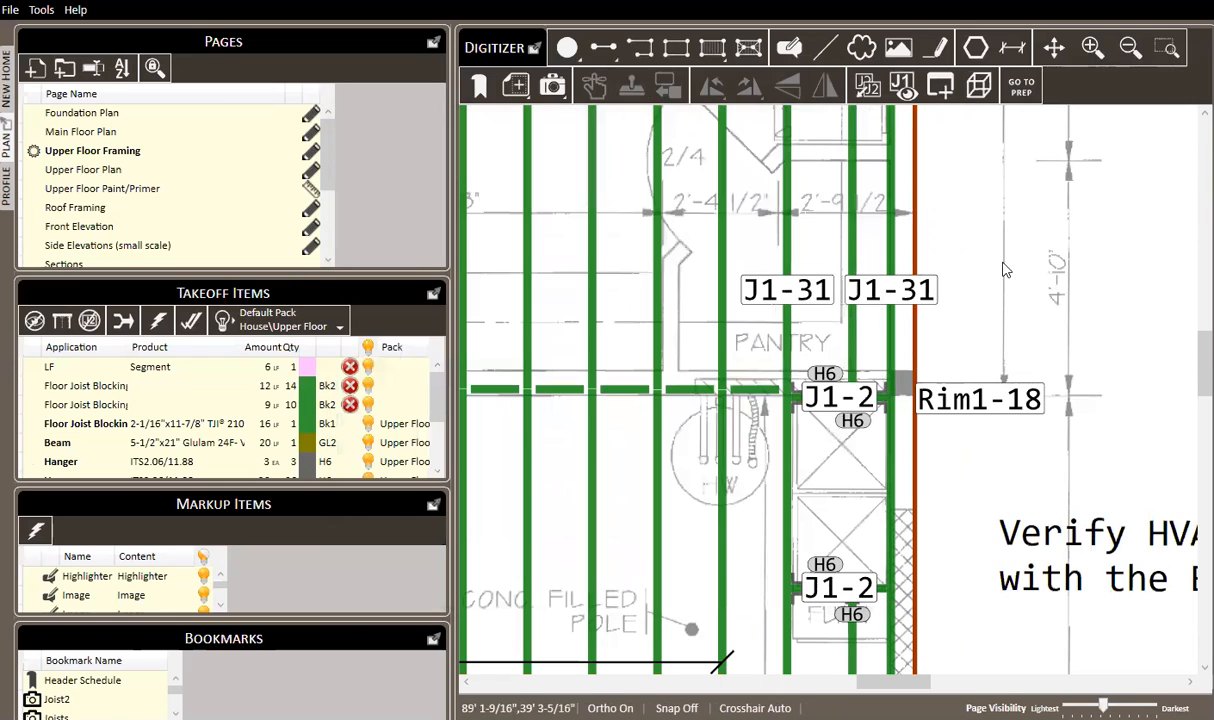
# Step: Toggle the takeoff item labels on and off several times, ending with them hidden
pyautogui.scroll(-2, 908, 321)
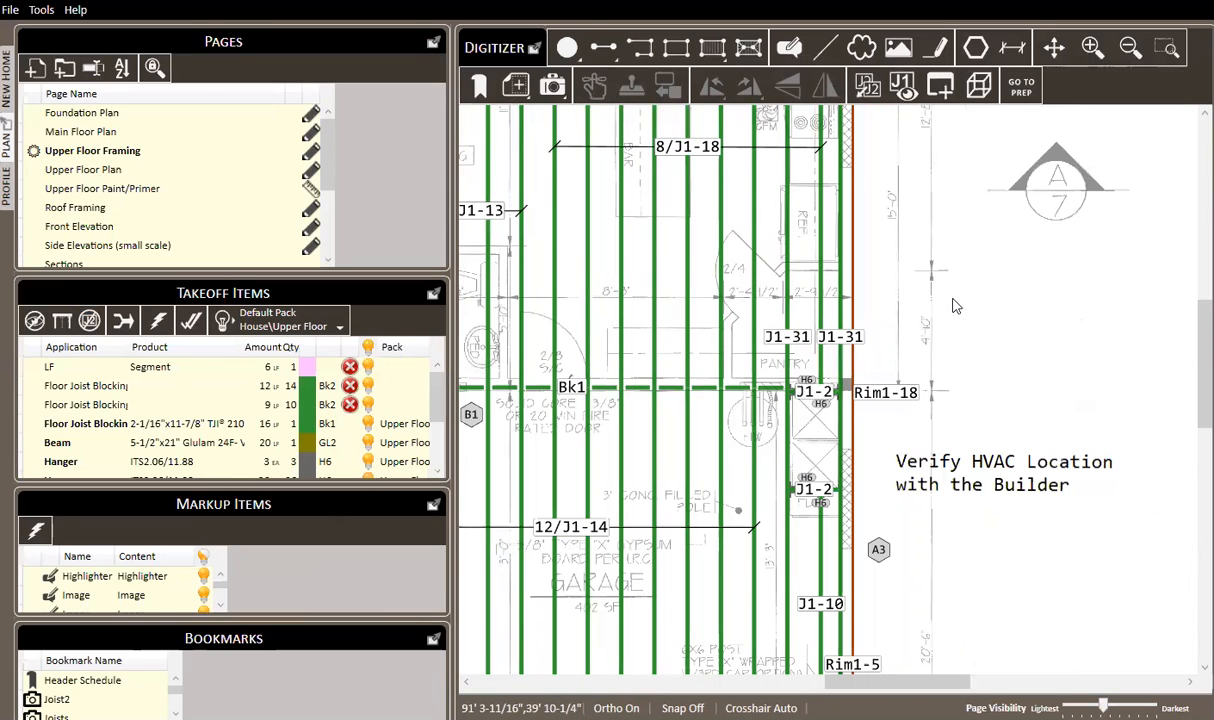
pyautogui.hotkey('ctrl', 'q')
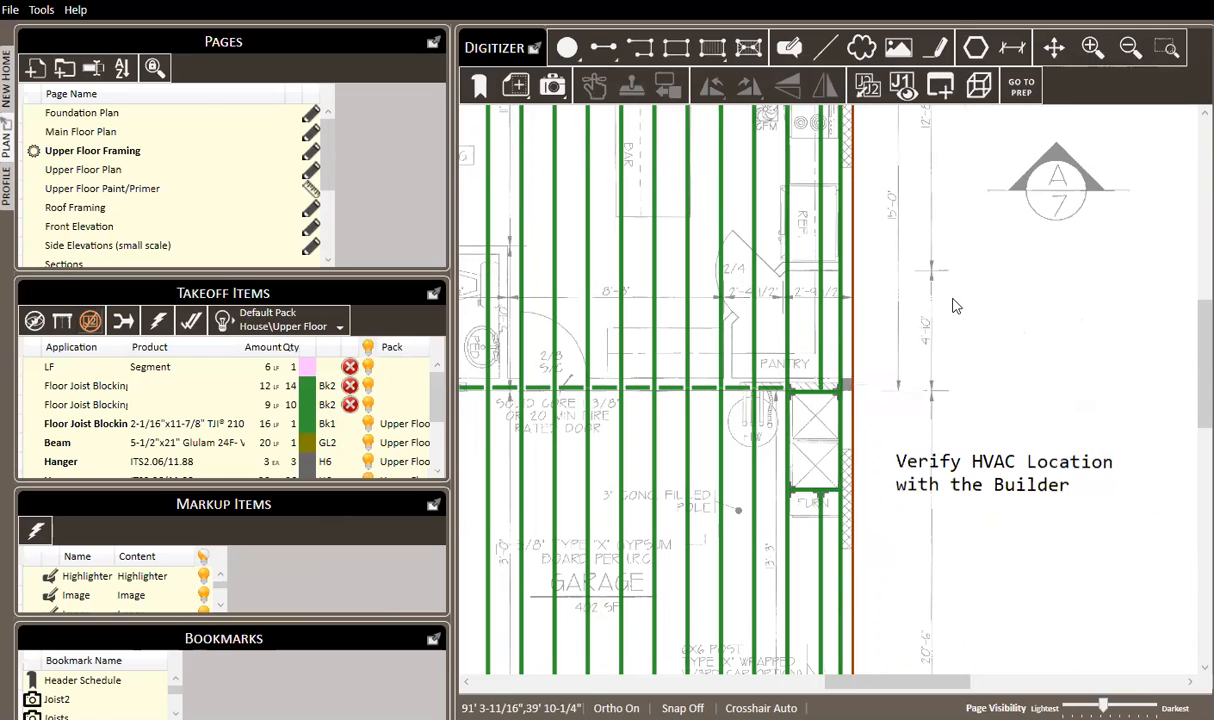
pyautogui.hotkey('ctrl', 'q')
pyautogui.hotkey('ctrl', 'q')
pyautogui.hotkey('ctrl', 'q')
pyautogui.hotkey('ctrl', 'q')
pyautogui.hotkey('ctrl', 'q')
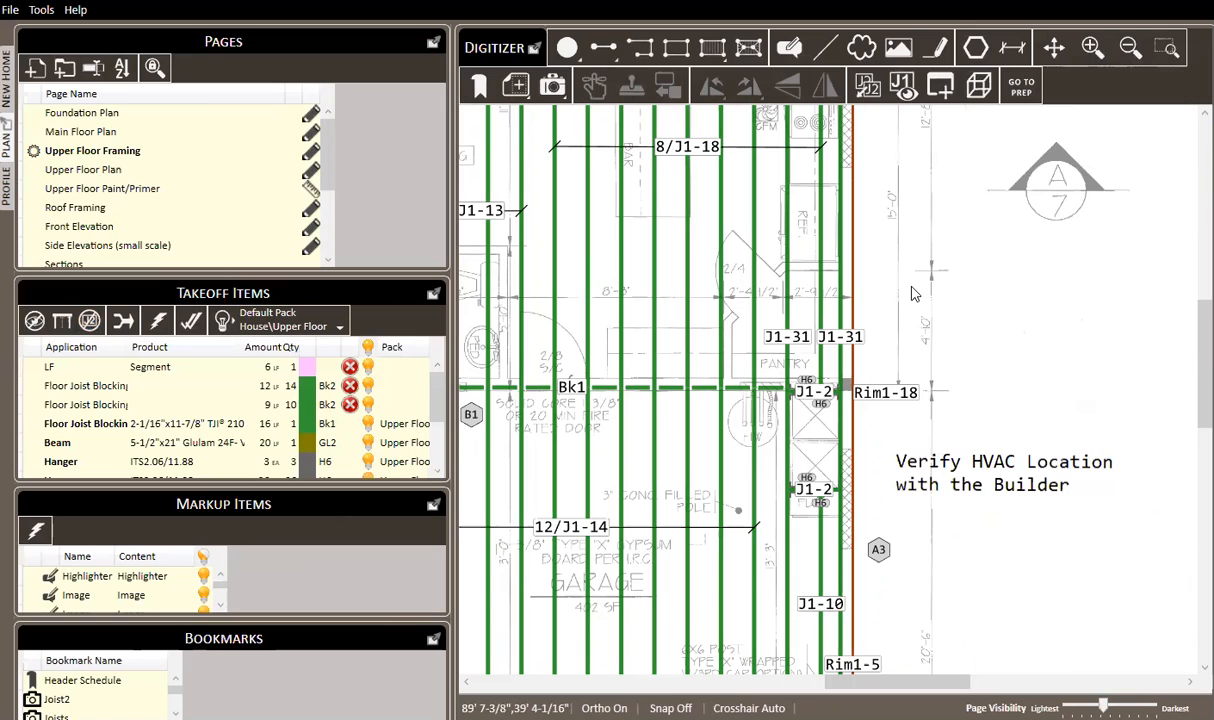
pyautogui.click(94, 323)
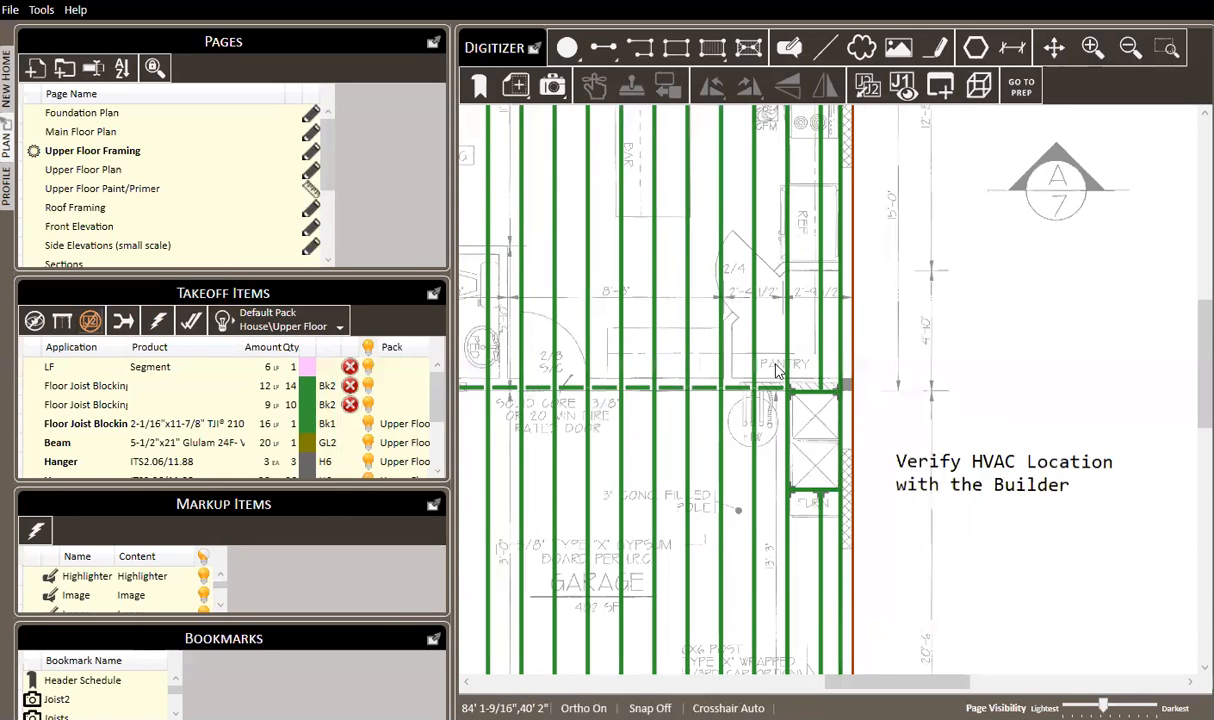
# Step: Switch to the Upper Floor Plan page and return to the Upper Floor Framing page
pyautogui.click(100, 133)
pyautogui.click(102, 171)
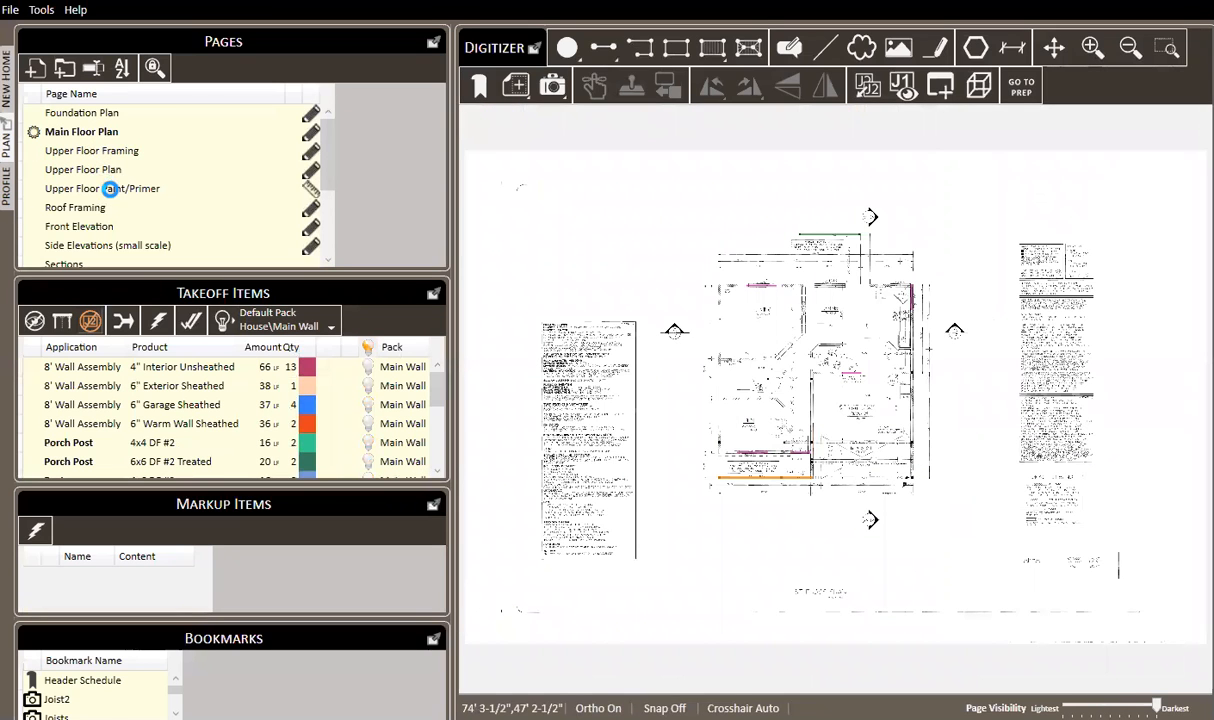
pyautogui.click(96, 132)
pyautogui.click(113, 156)
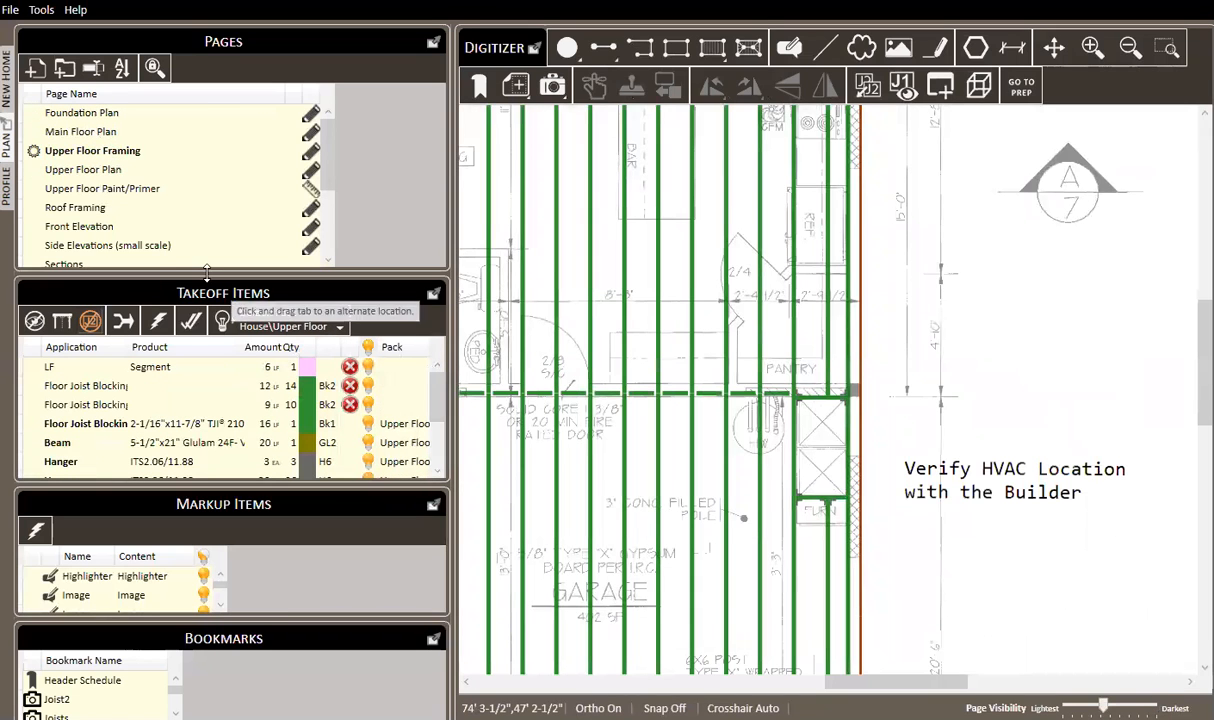
# Step: Open a second plan window, reposition it, zoom into the pantry, and close it
pyautogui.click(944, 88)
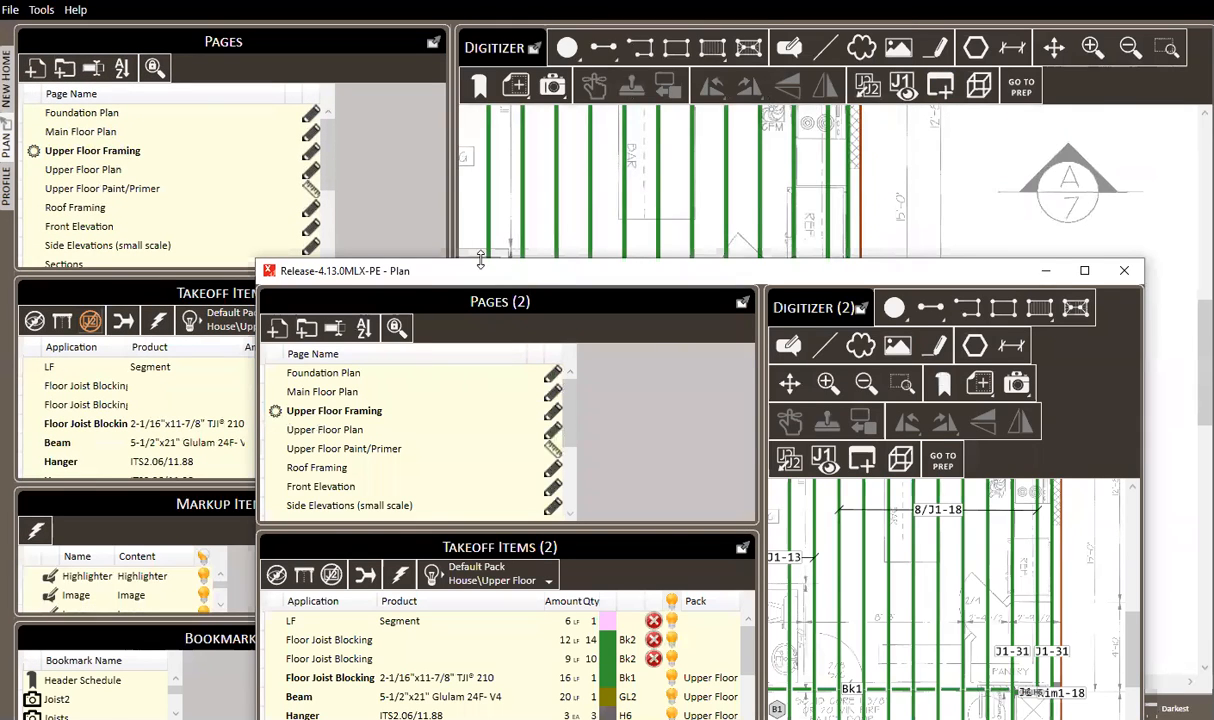
pyautogui.moveTo(518, 275); pyautogui.dragTo(366, 108)
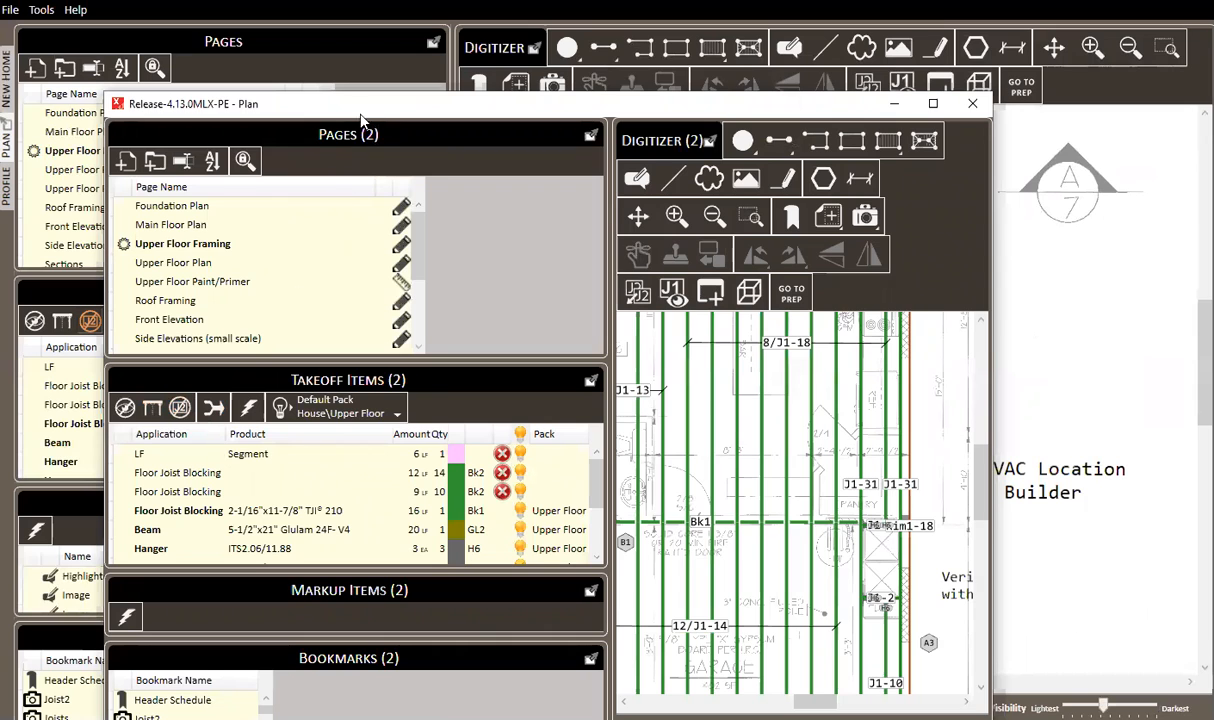
pyautogui.moveTo(345, 110); pyautogui.dragTo(293, 80)
pyautogui.scroll(3, 812, 458)
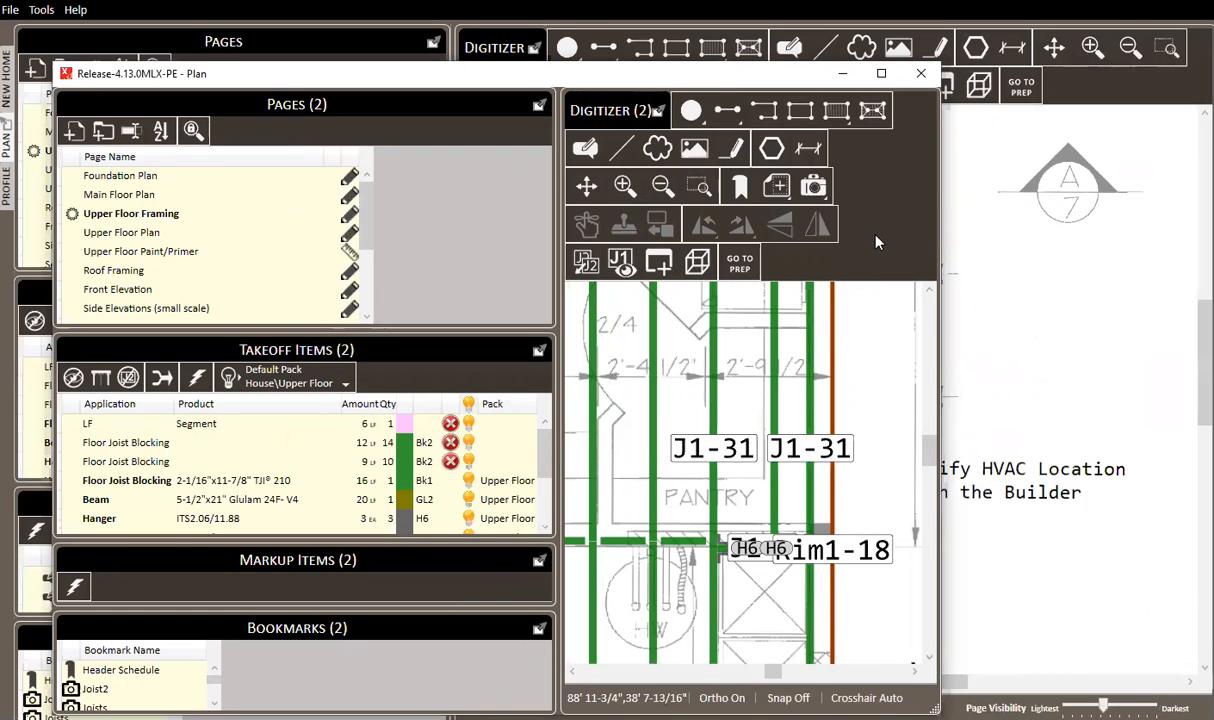
pyautogui.click(921, 74)
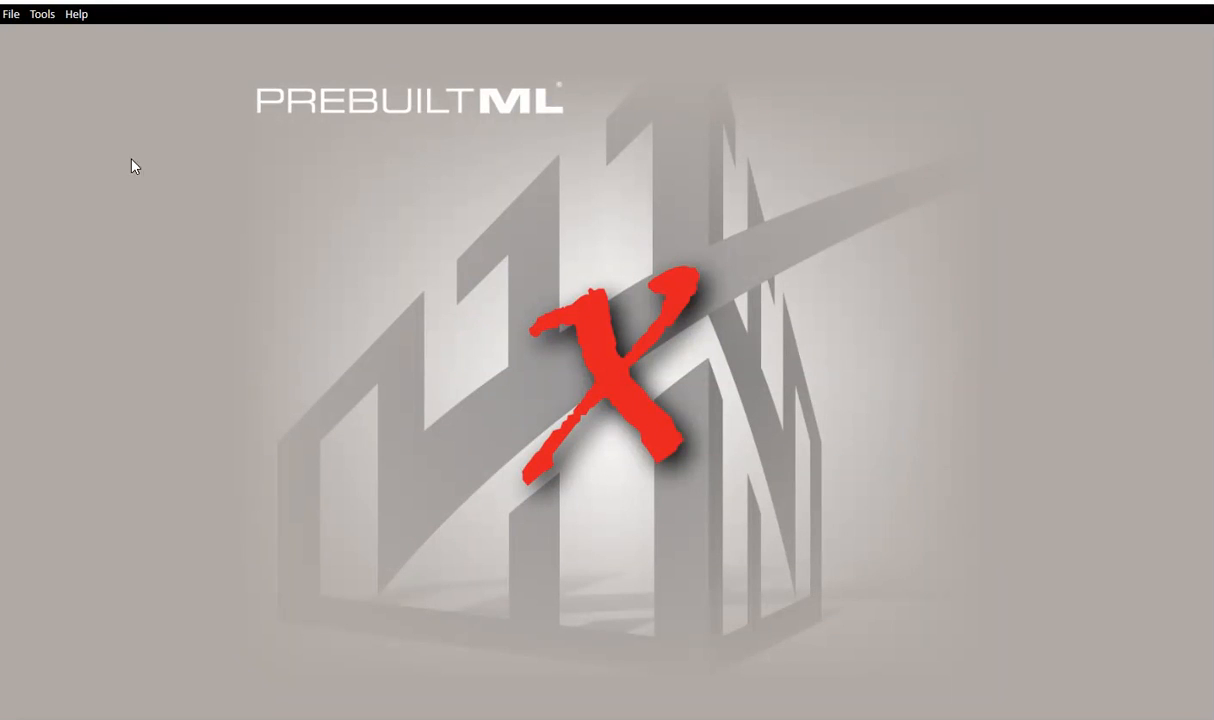
pyautogui.click(4, 16)
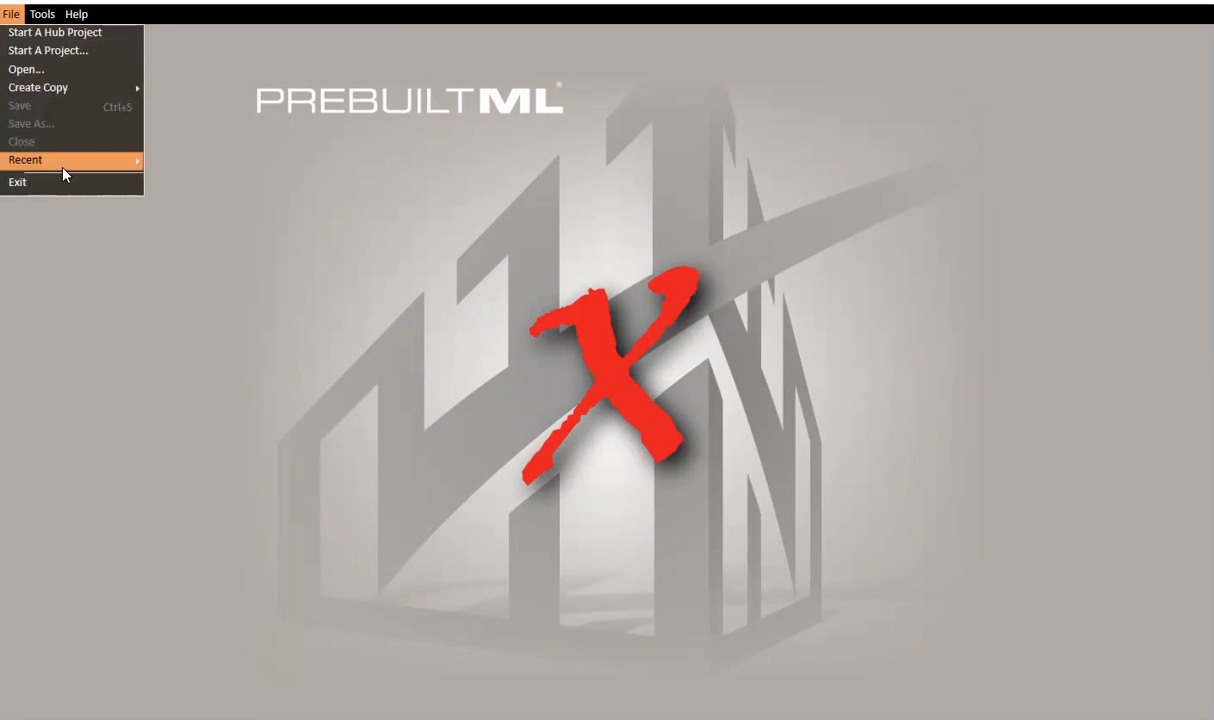
pyautogui.moveTo(44, 164)
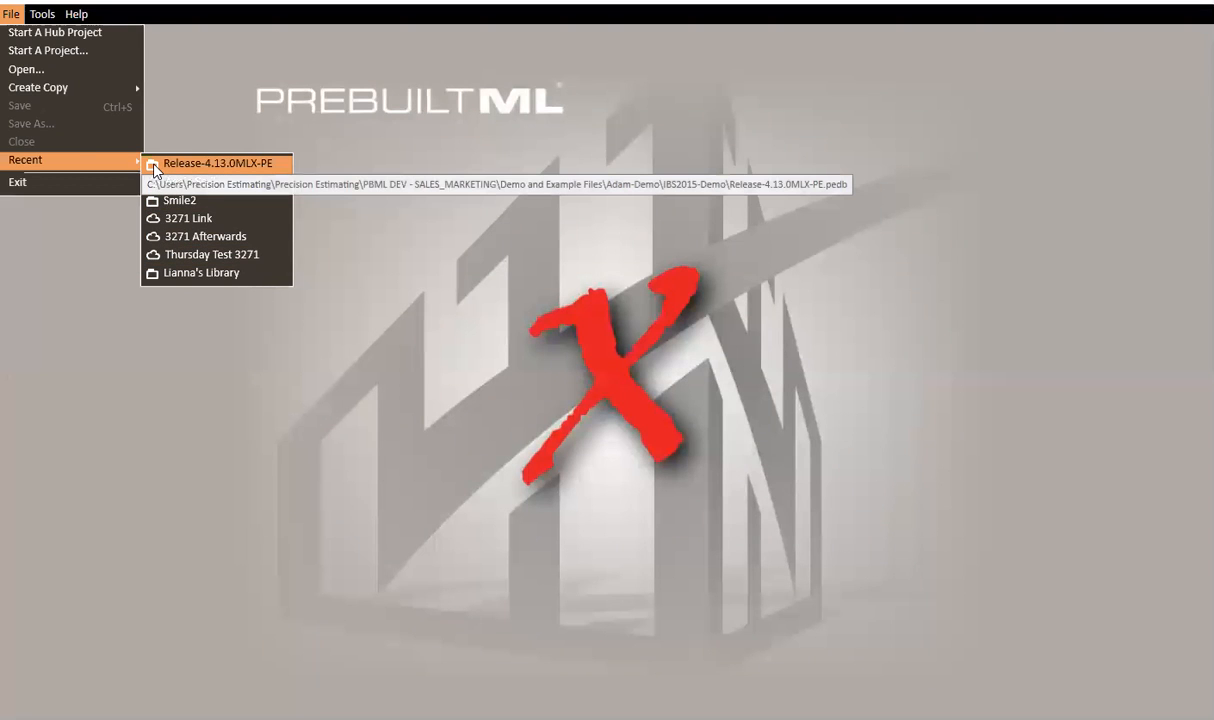
pyautogui.click(197, 68)
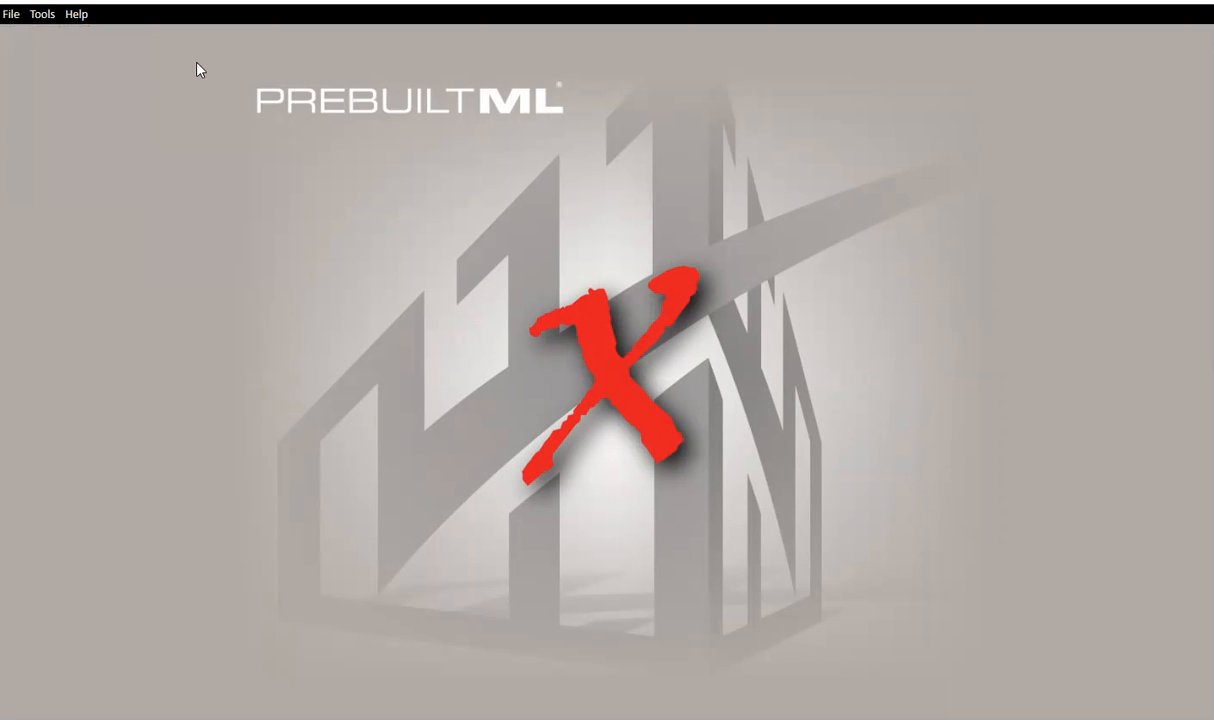
# Step: Open the PrebuiltML Hub and select the library project for client Reading For All Ages
pyautogui.click(11, 14)
pyautogui.moveTo(90, 160)
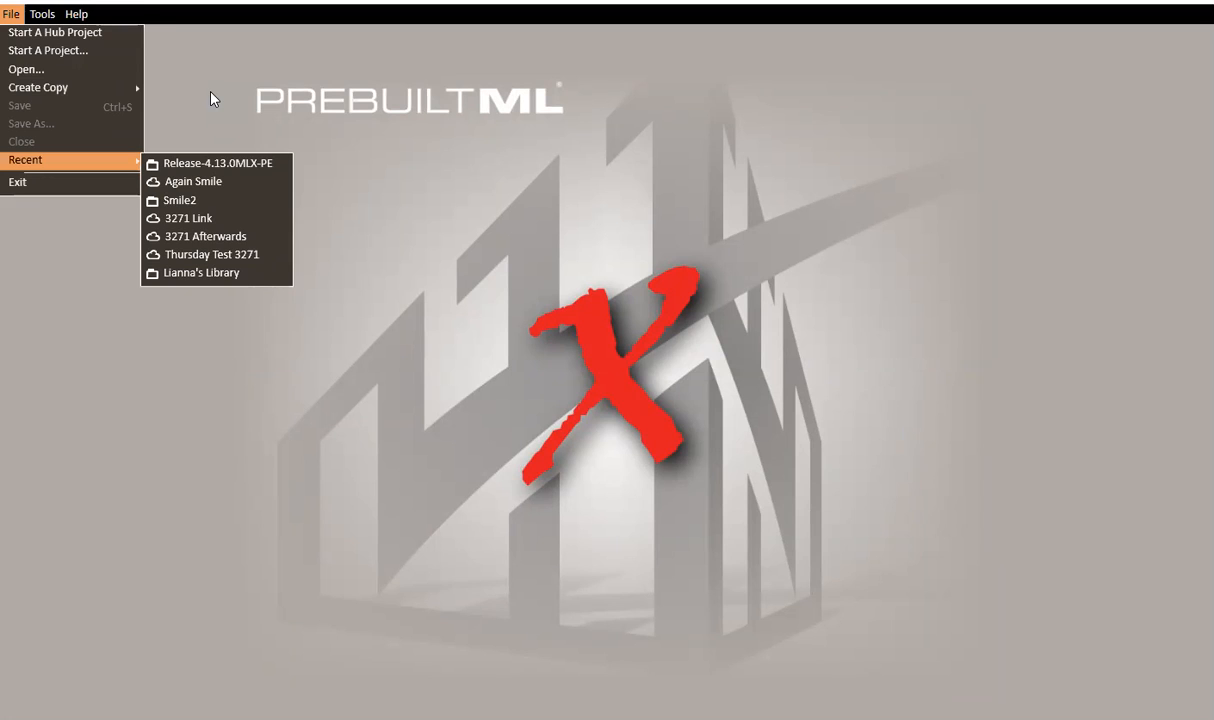
pyautogui.click(211, 92)
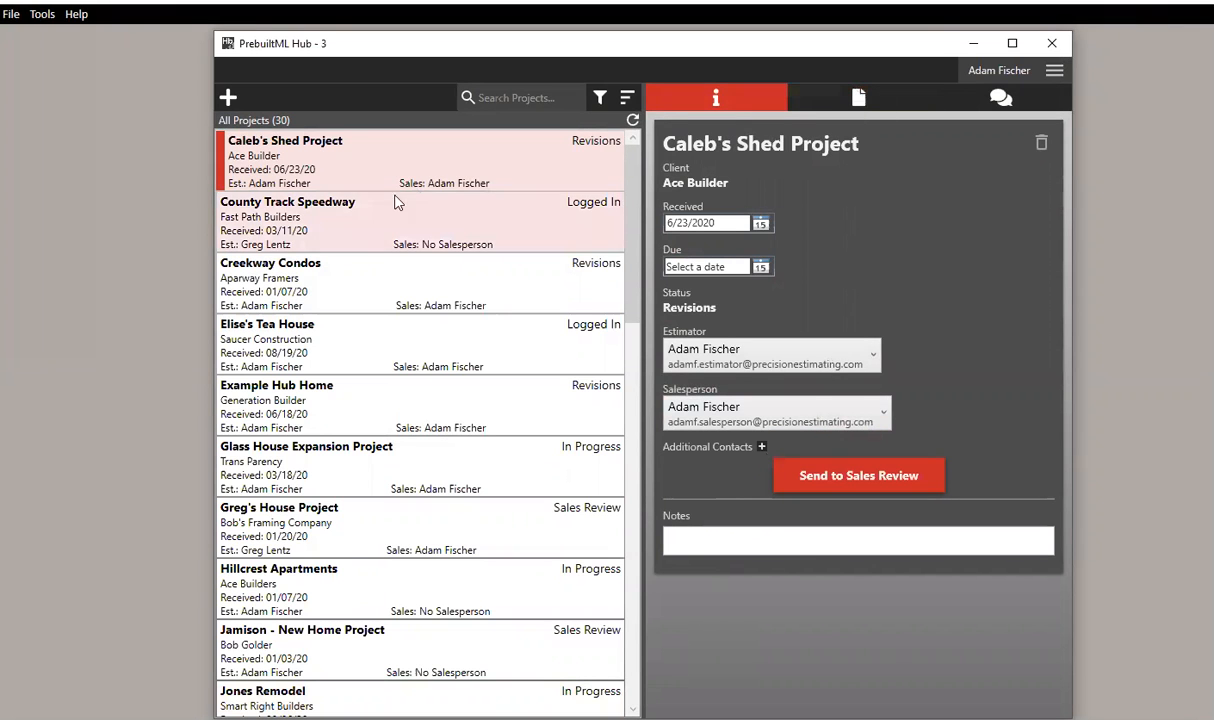
pyautogui.scroll(-3, 399, 342)
pyautogui.scroll(-2, 399, 342)
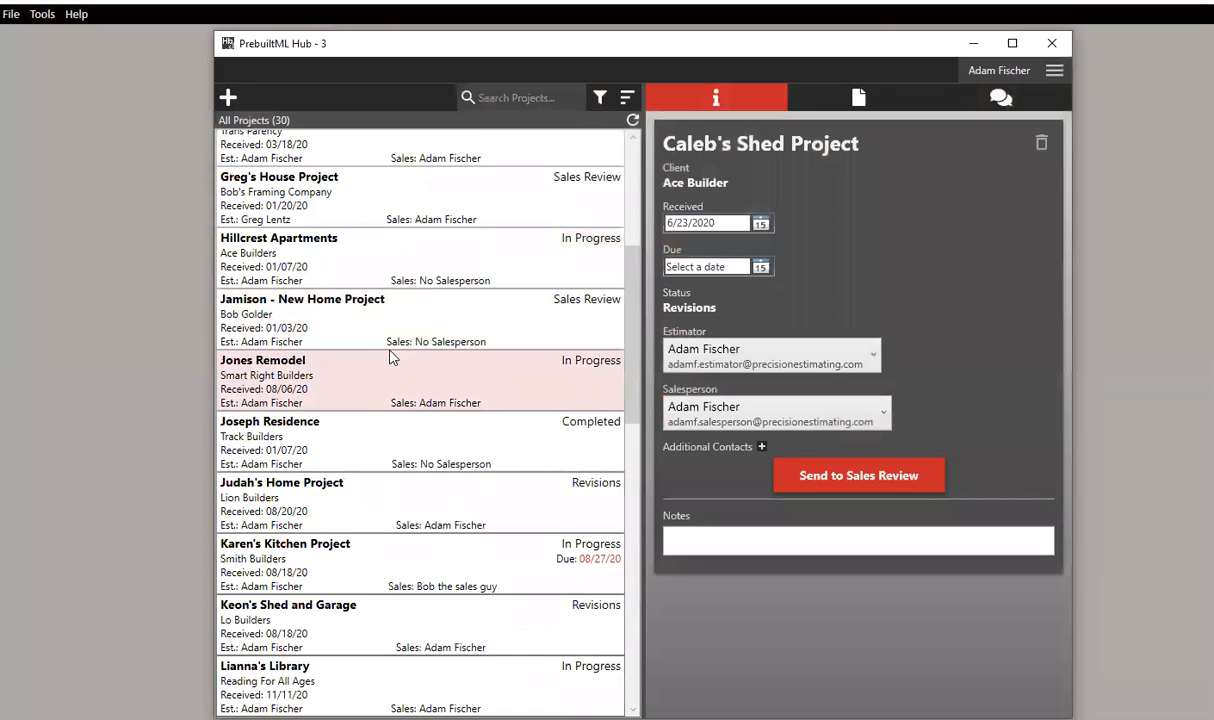
pyautogui.scroll(-2, 396, 355)
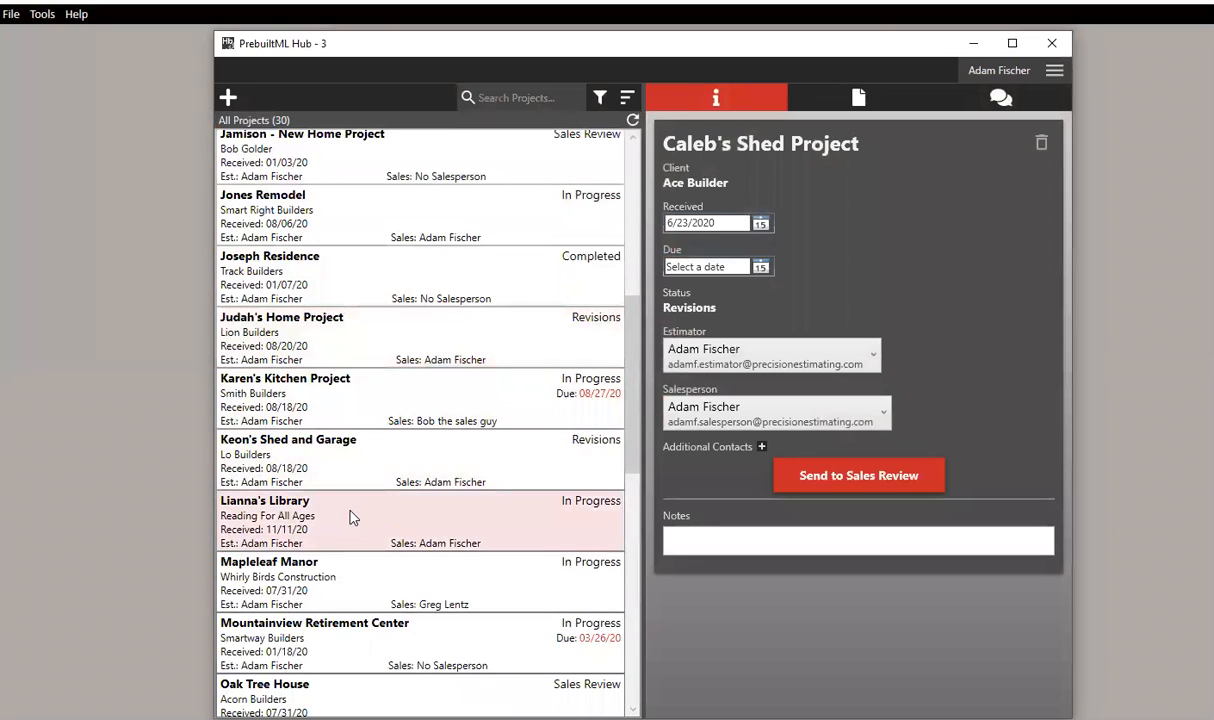
pyautogui.click(330, 522)
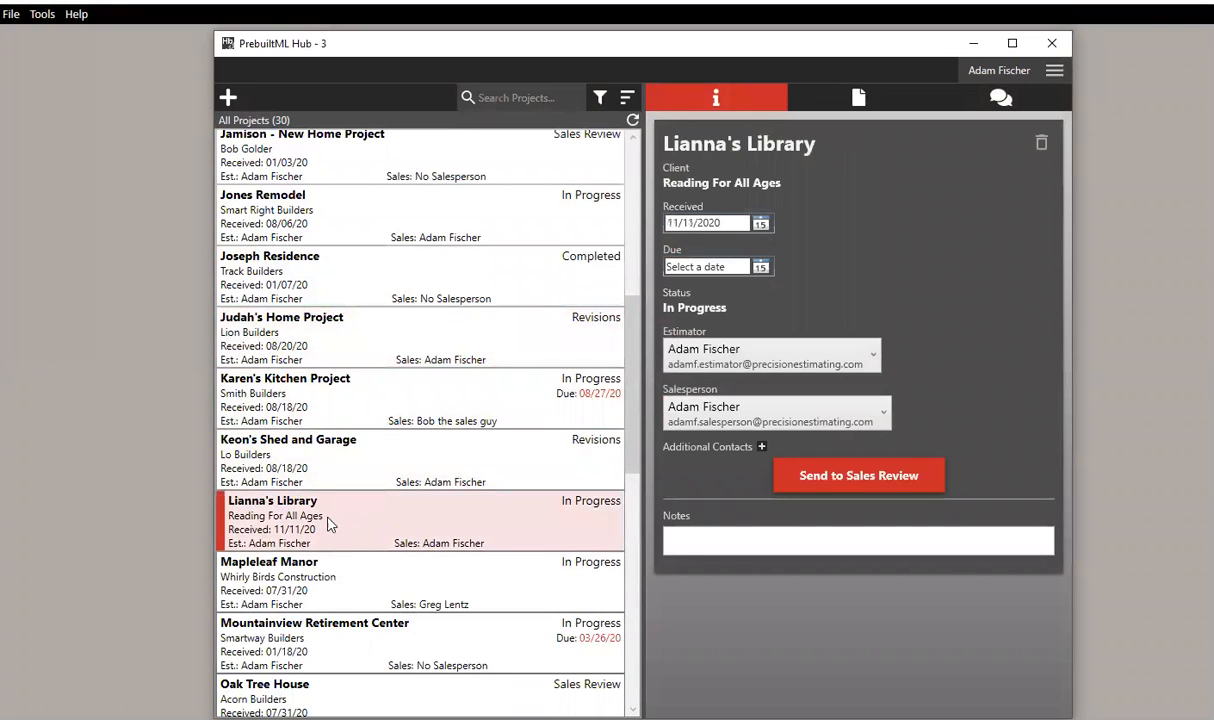
# Step: View the Condensed List.xlsx output file's revision history and close it
pyautogui.click(858, 99)
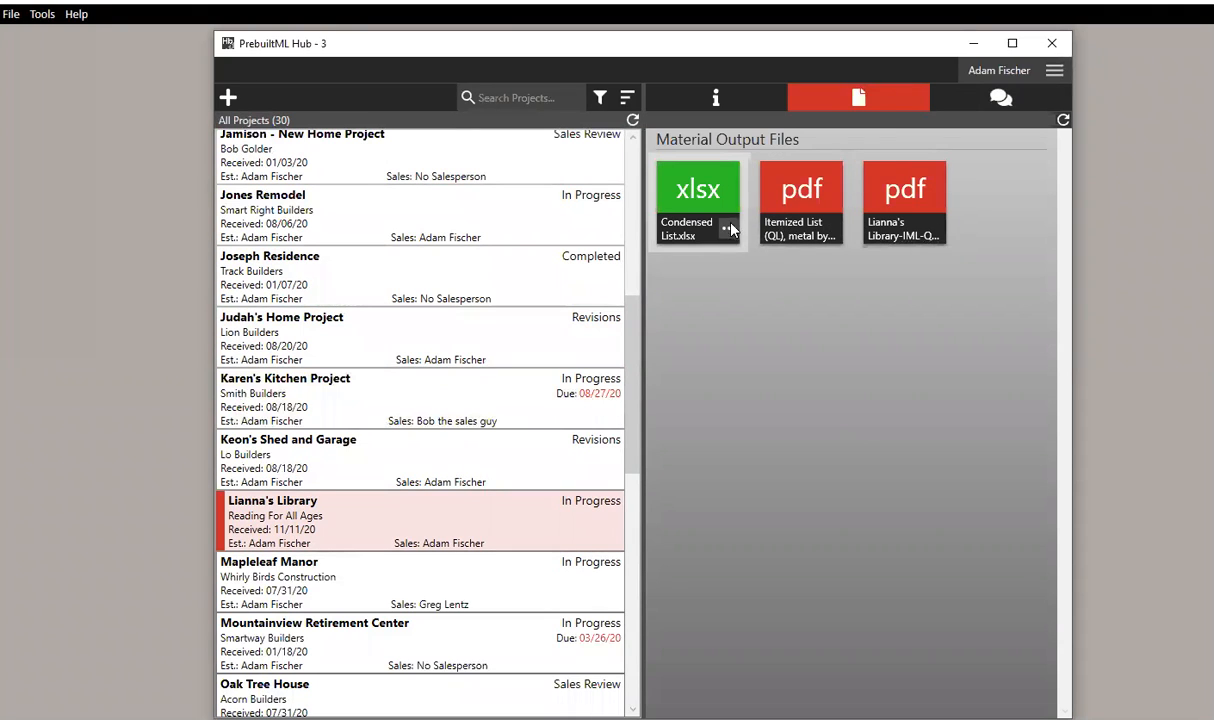
pyautogui.moveTo(685, 203)
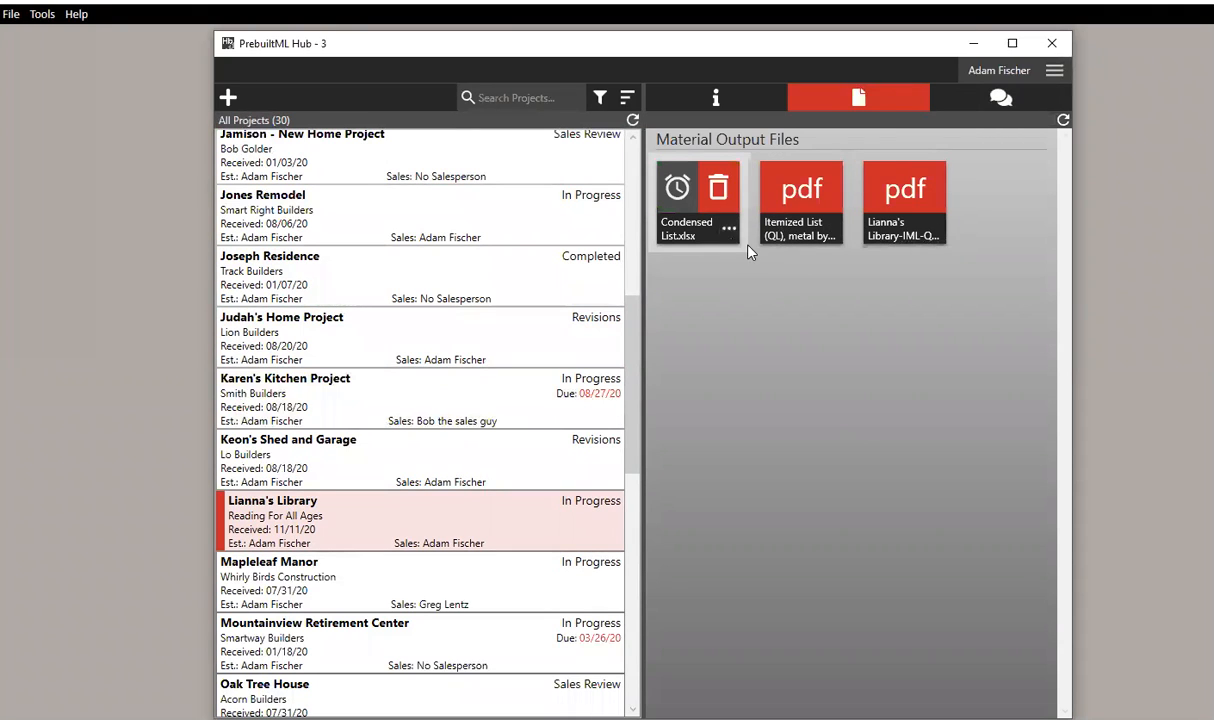
pyautogui.click(688, 192)
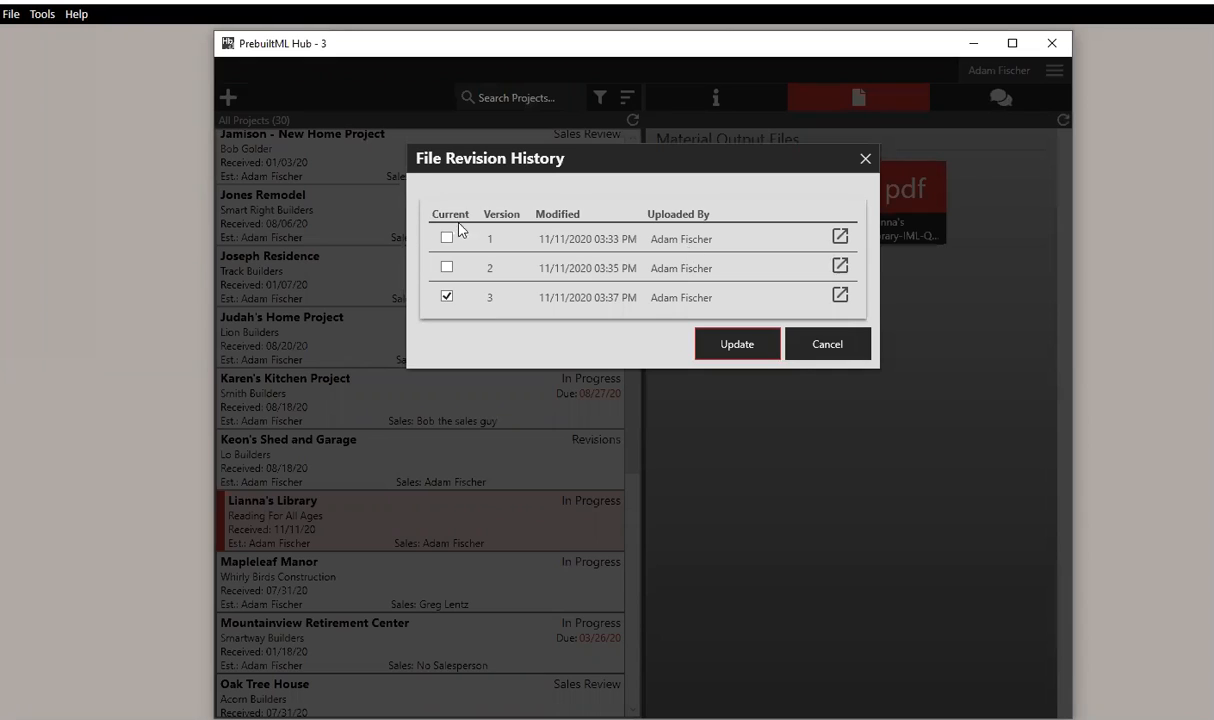
pyautogui.click(865, 158)
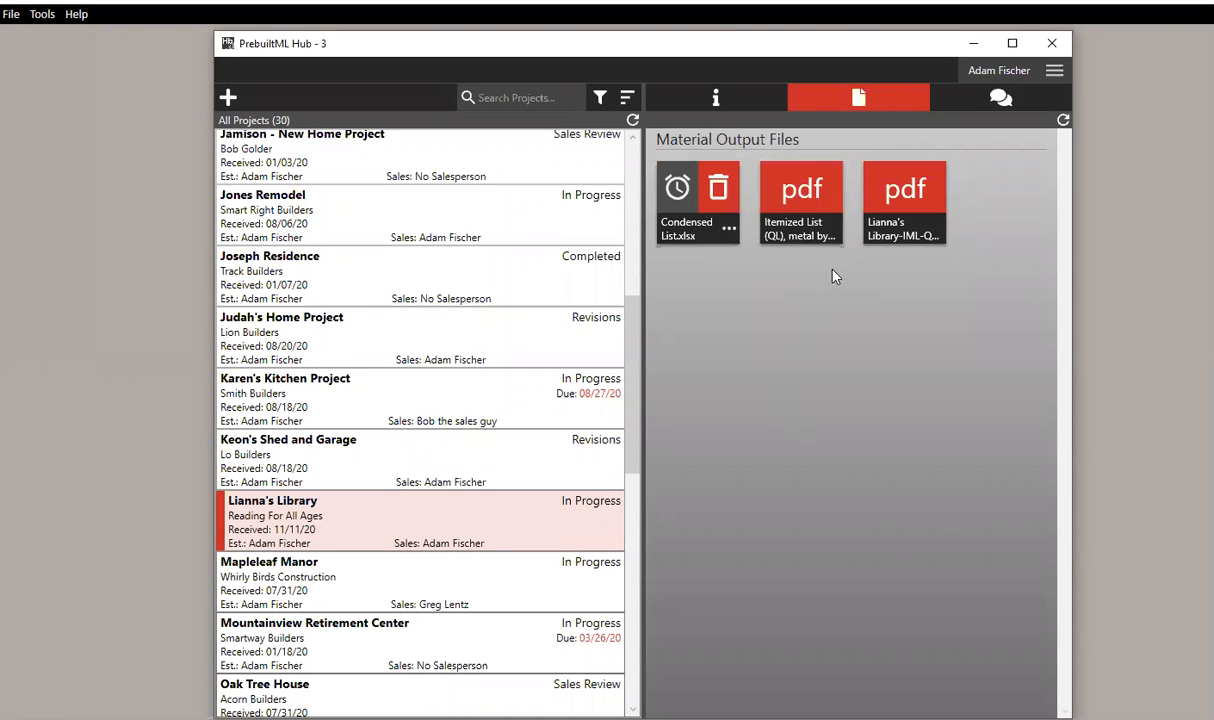
# Step: Select output files in the Hub and start deleting them, then decline the delete confirmation
pyautogui.click(730, 229)
pyautogui.click(814, 213)
pyautogui.click(654, 120)
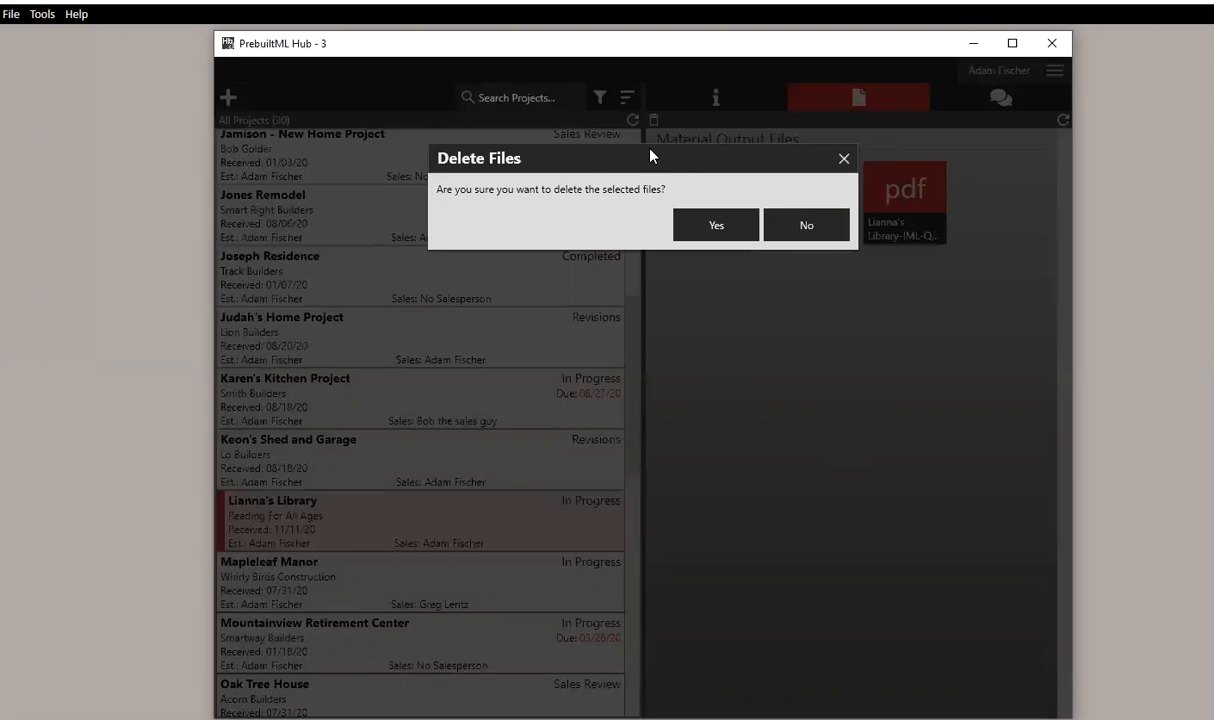
pyautogui.click(812, 226)
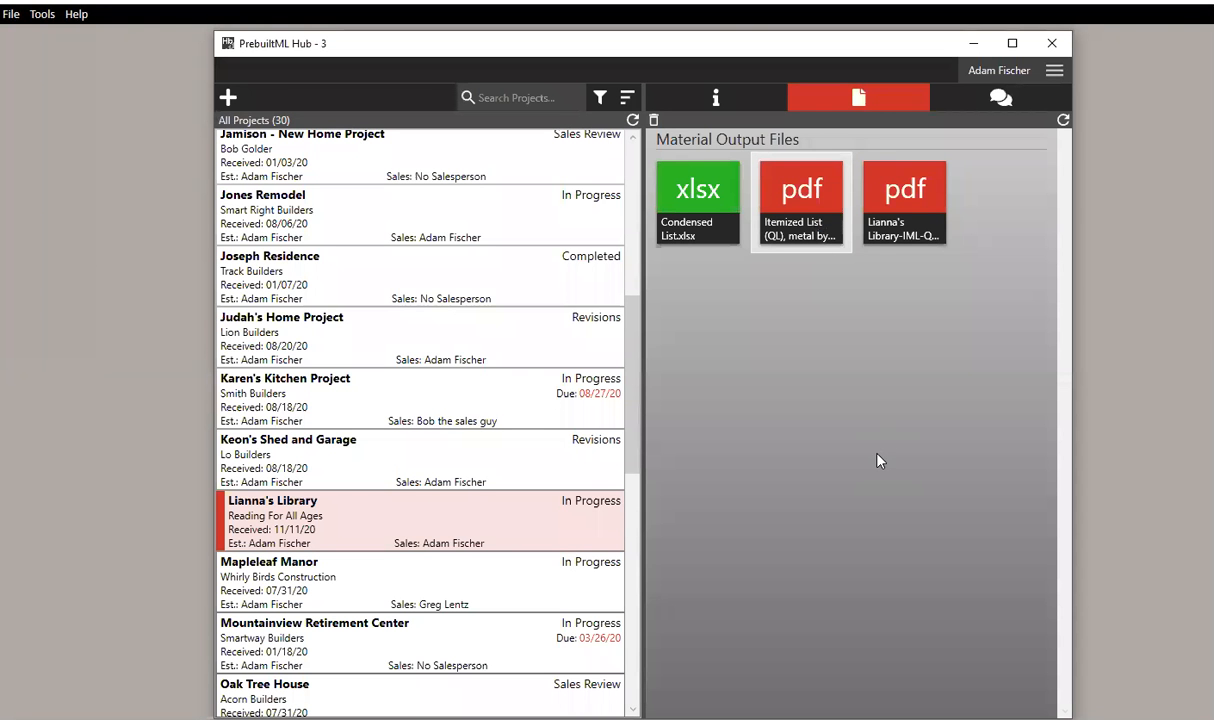
# Step: Add the 09-HDH 3rd_Level_001.png and 10-HDH 3rd_Level_001-rev.png images as new pages
pyautogui.click(975, 47)
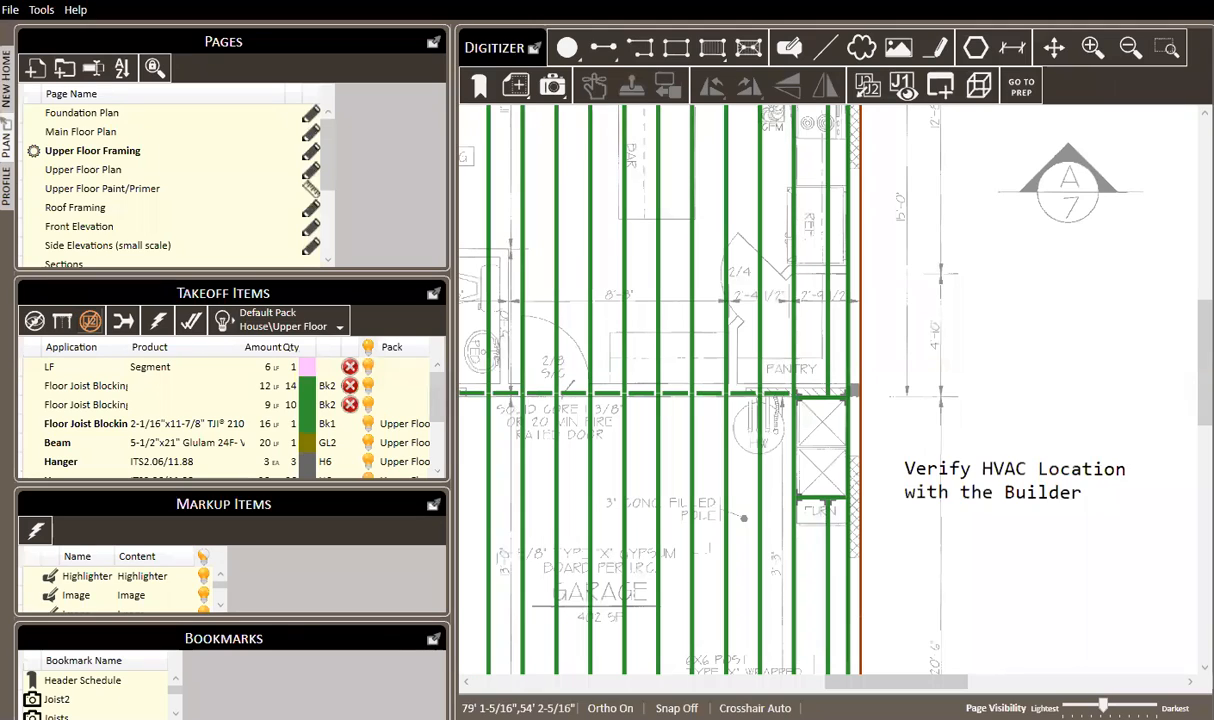
pyautogui.scroll(-3, 172, 165)
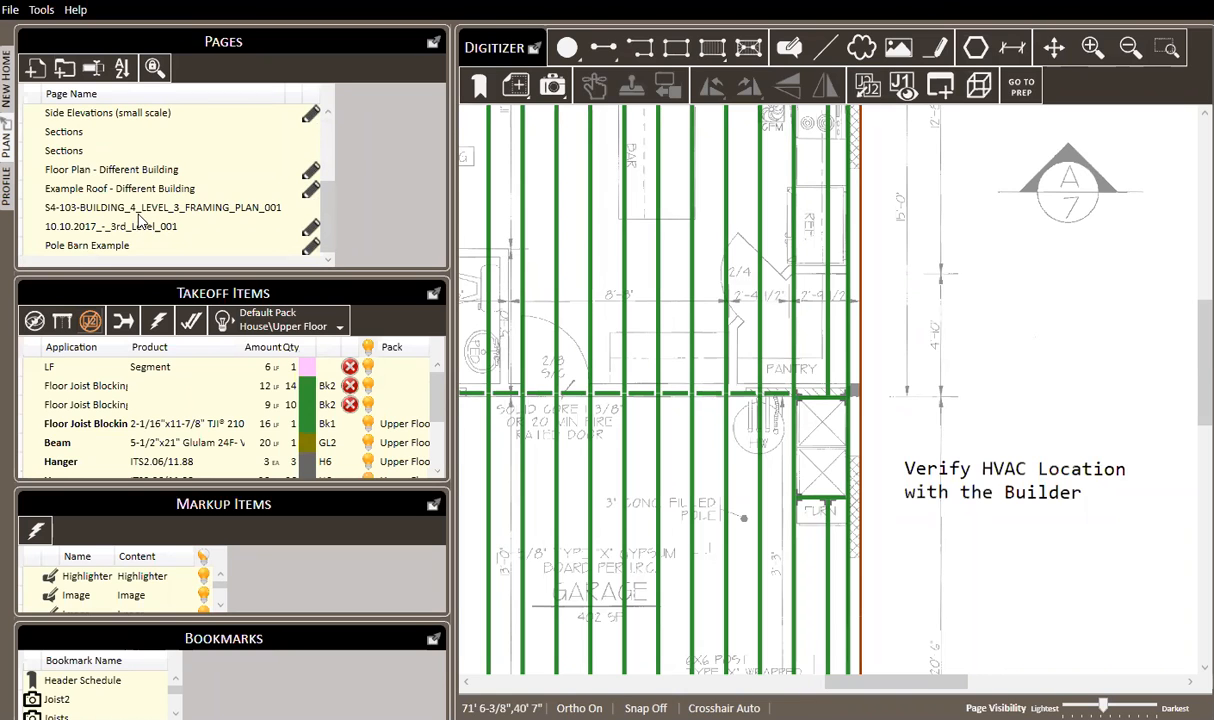
pyautogui.click(35, 67)
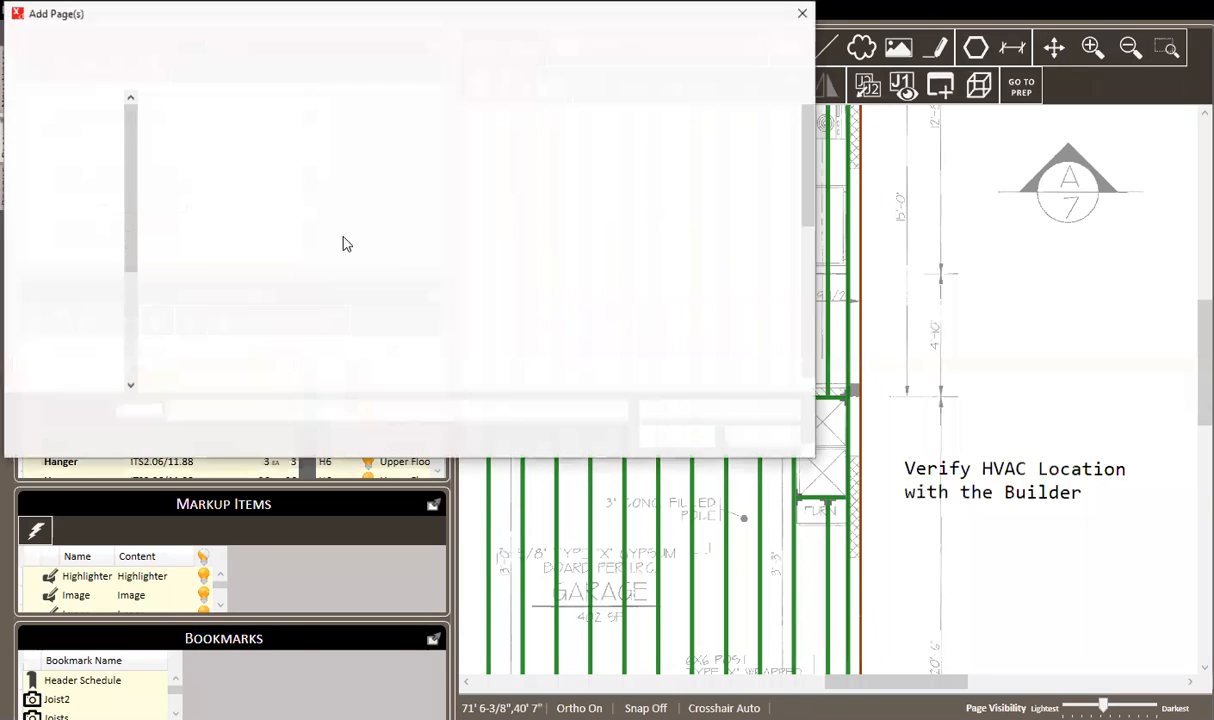
pyautogui.click(622, 158)
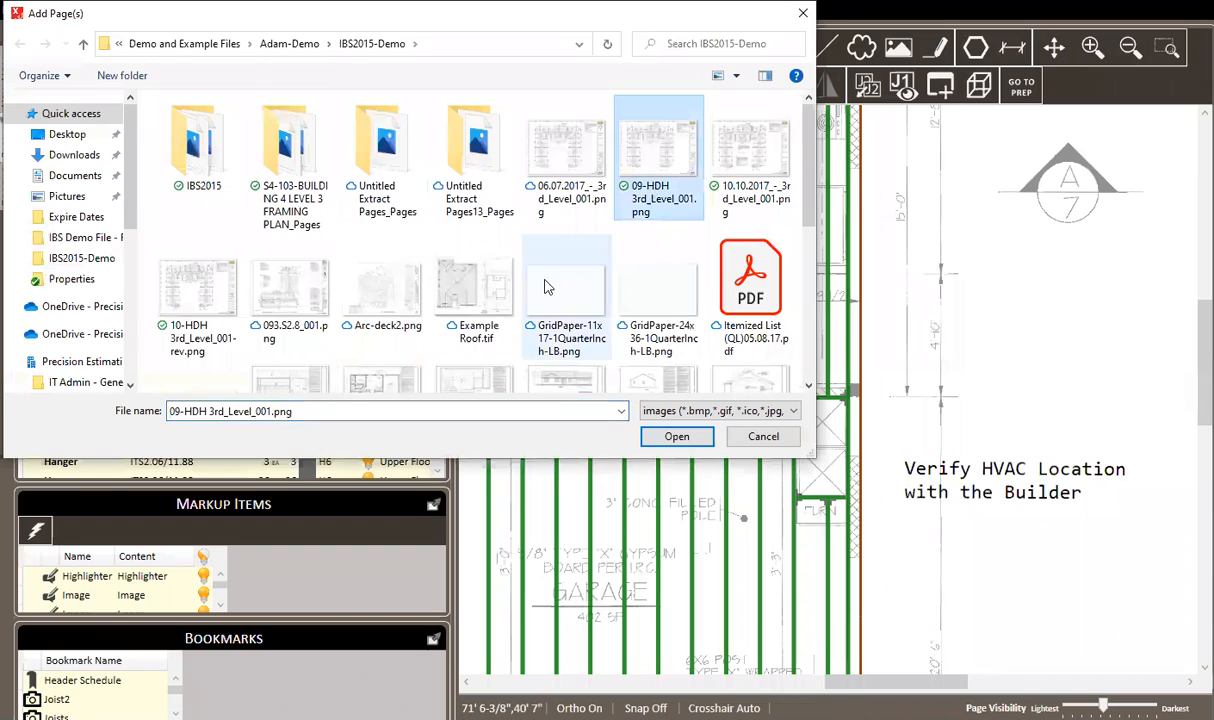
pyautogui.keyDown('ctrl'); pyautogui.click(195, 290); pyautogui.keyUp('ctrl')
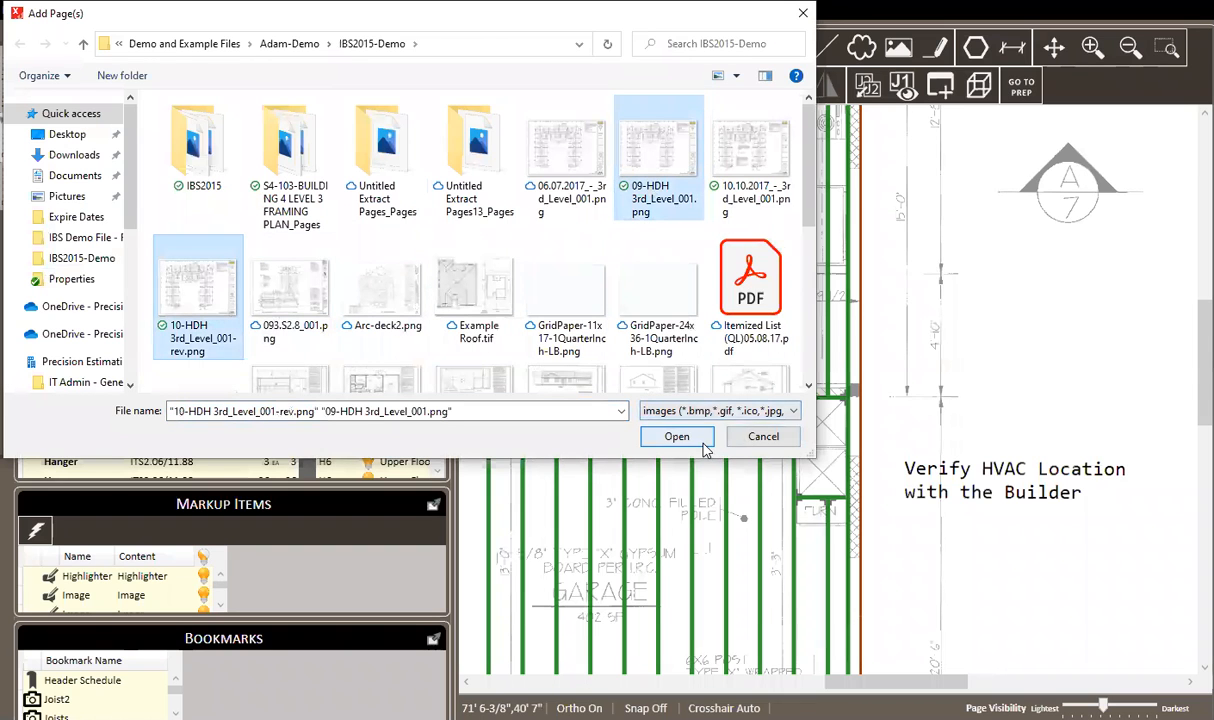
pyautogui.click(702, 441)
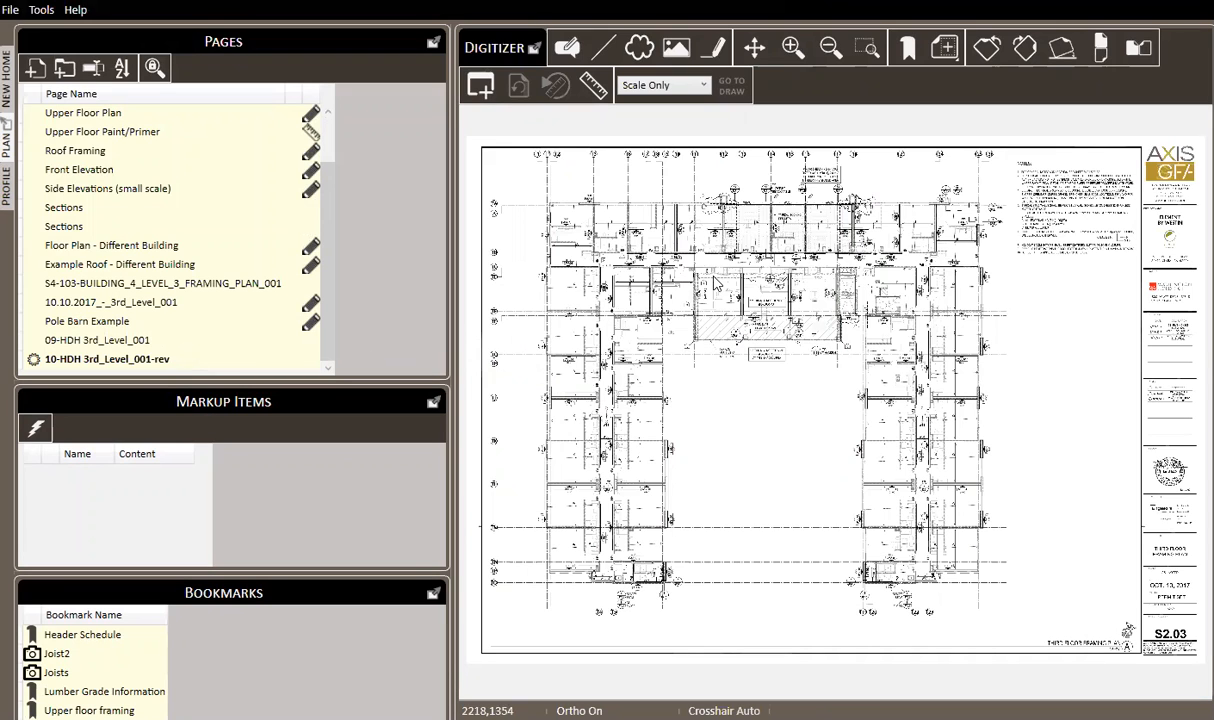
# Step: Switch between the 09-HDH 3rd_Level_001 and 10-HDH 3rd_Level_001-rev pages to compare the two plans
pyautogui.scroll(1, 704, 242)
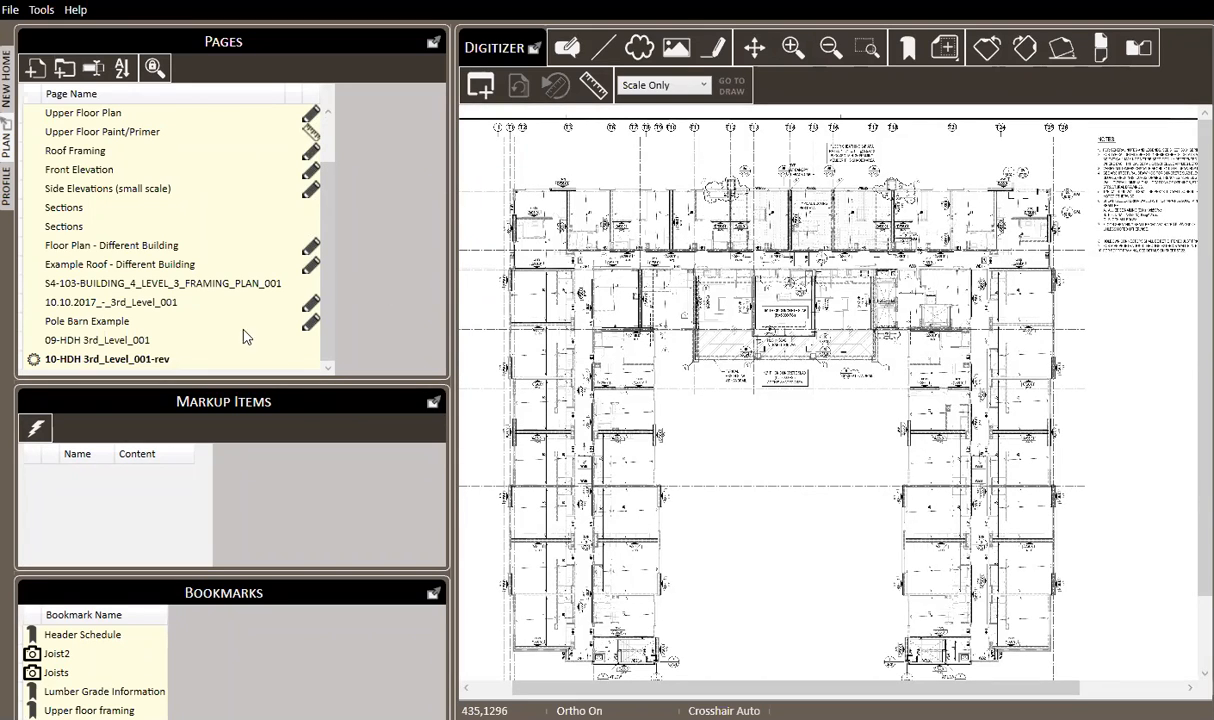
pyautogui.doubleClick(134, 340)
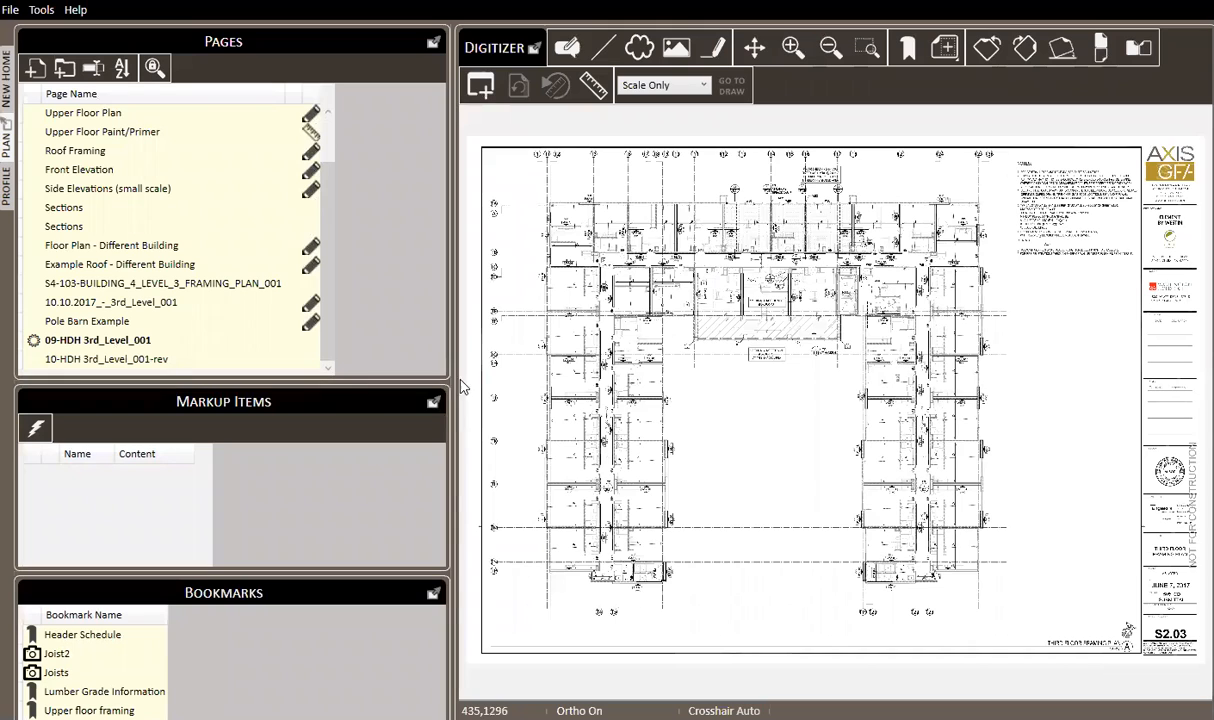
pyautogui.scroll(2, 712, 242)
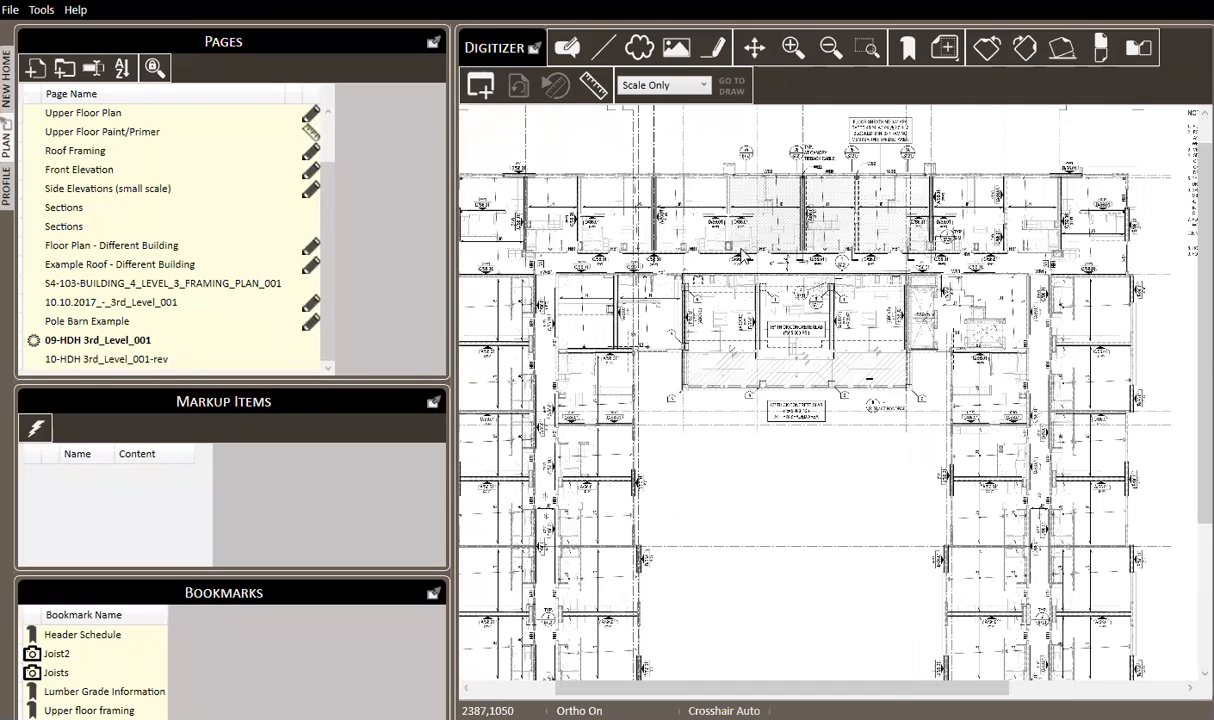
pyautogui.scroll(-1, 756, 245)
pyautogui.moveTo(817, 279); pyautogui.dragTo(813, 264)
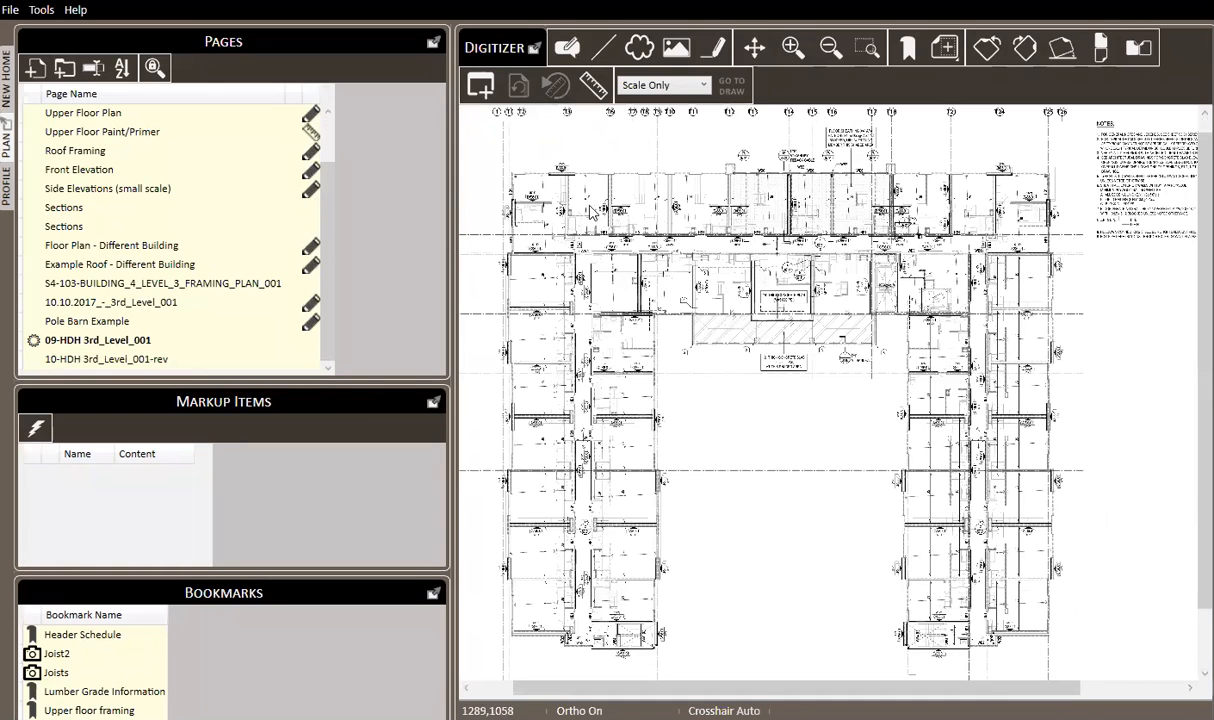
pyautogui.click(153, 362)
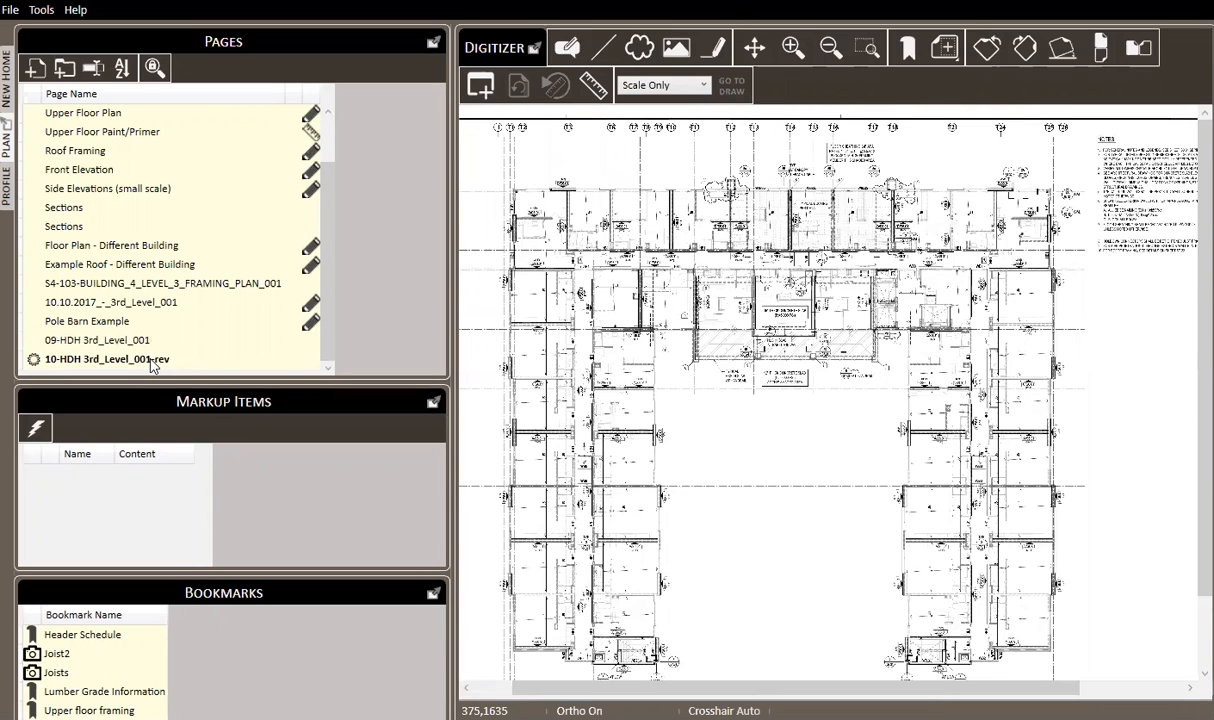
pyautogui.click(148, 342)
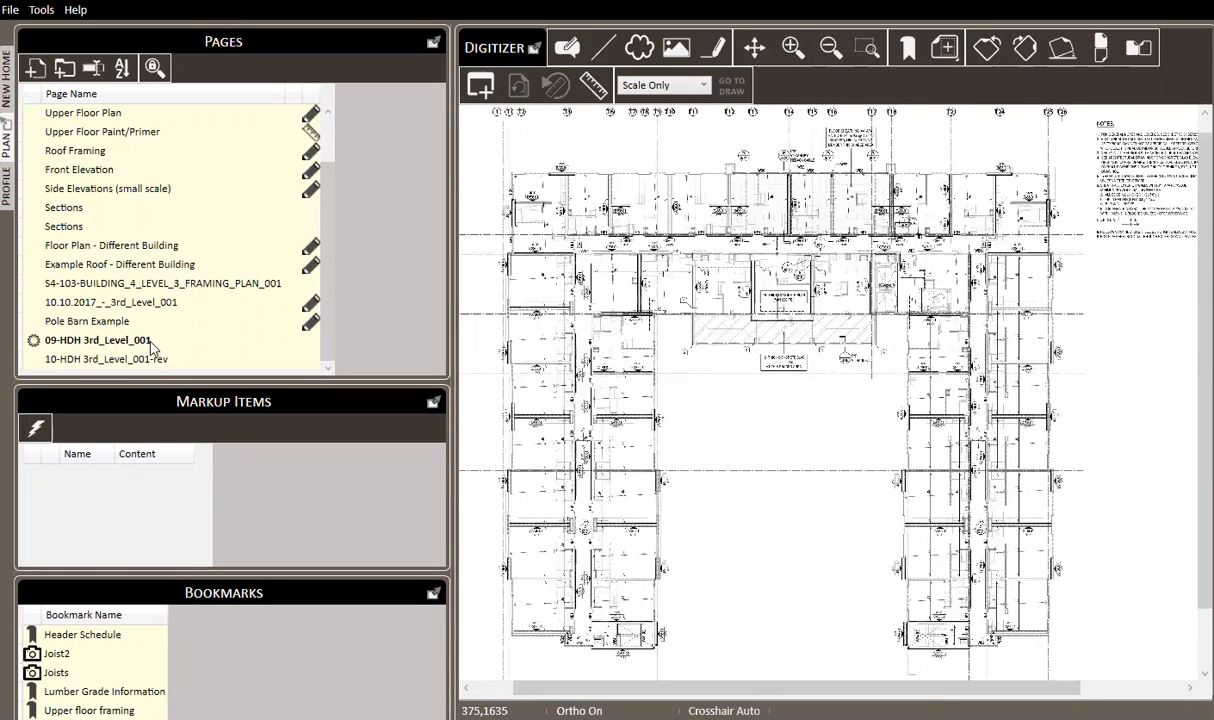
# Step: Add the 10-HDH 3rd_Level_001-rev page as an overlay on the current 09-HDH 3rd_Level_001 page
pyautogui.rightClick(162, 366)
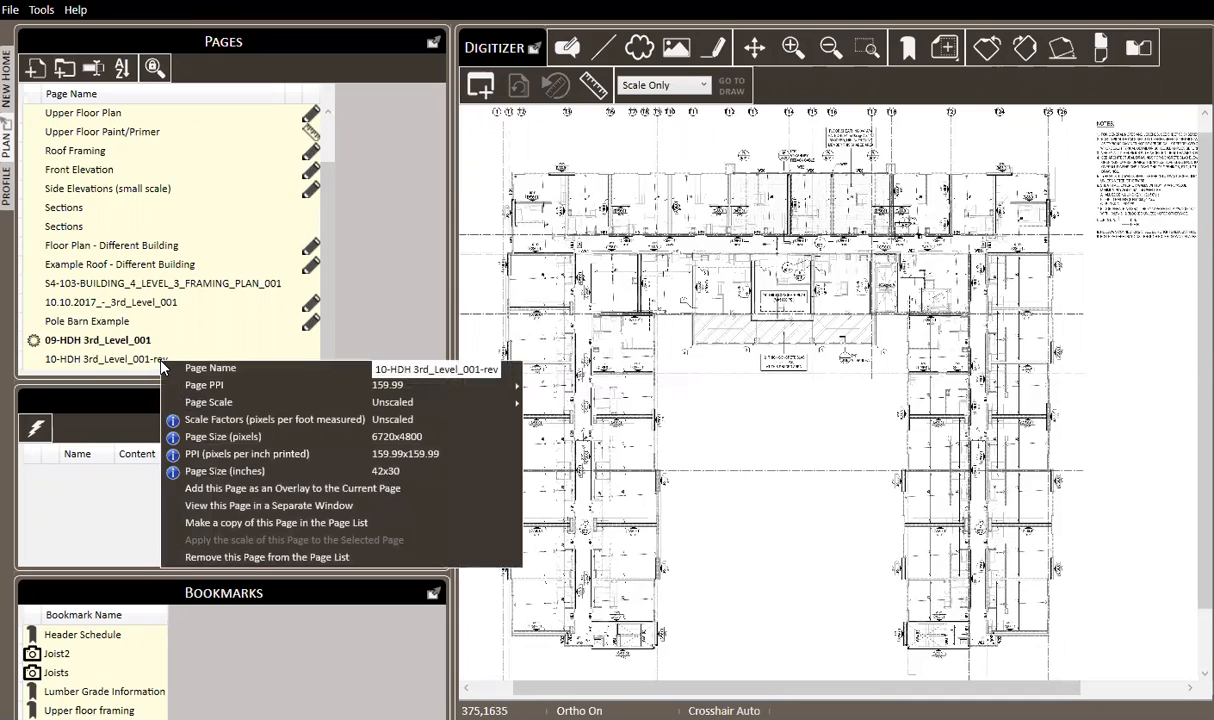
pyautogui.click(464, 490)
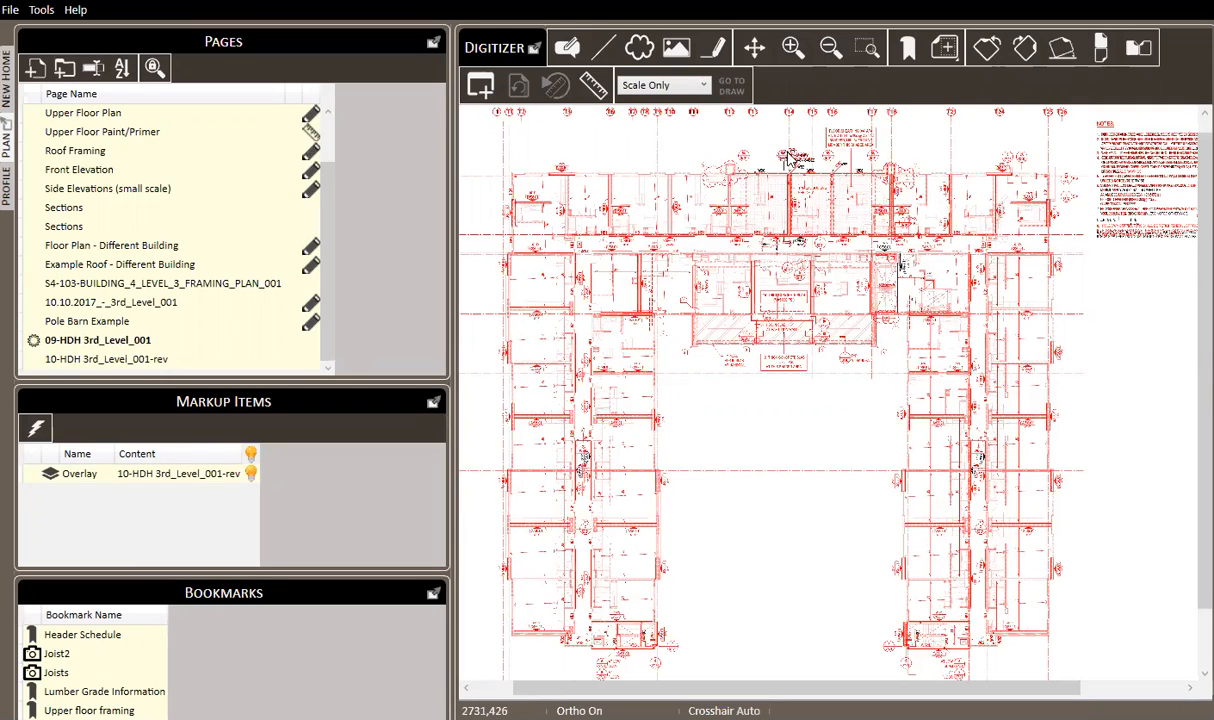
pyautogui.scroll(3, 790, 268)
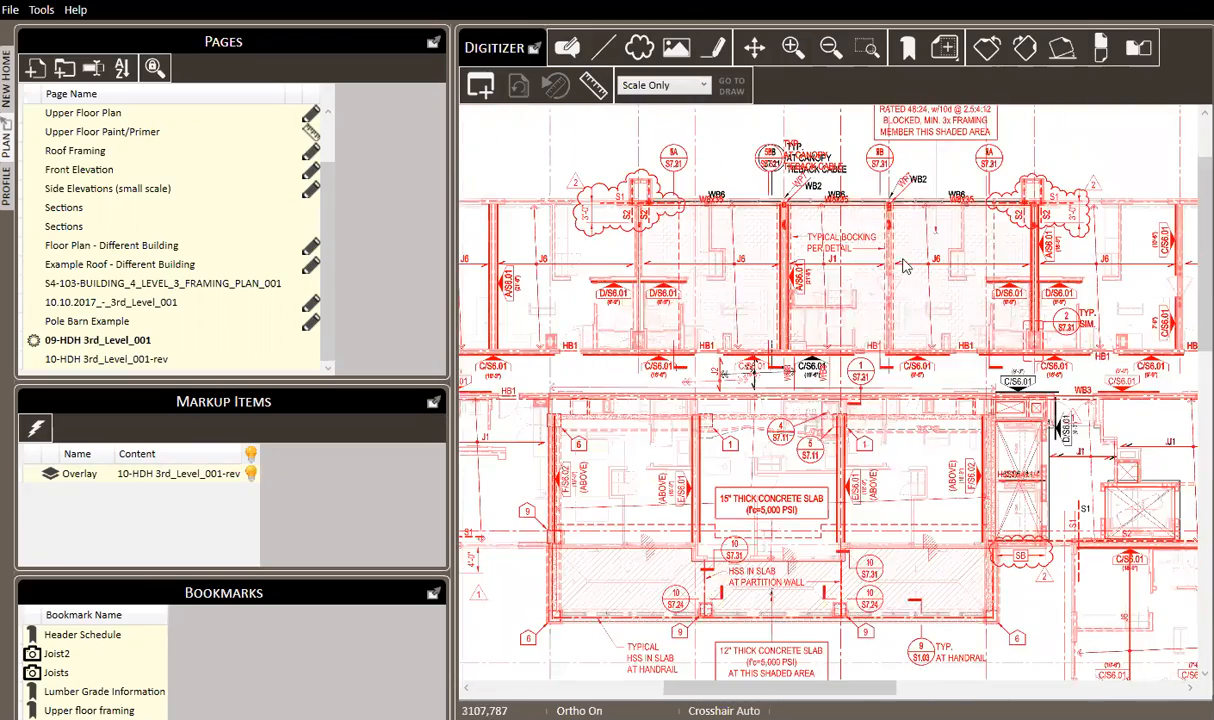
pyautogui.scroll(-3, 860, 255)
pyautogui.scroll(-3, 752, 289)
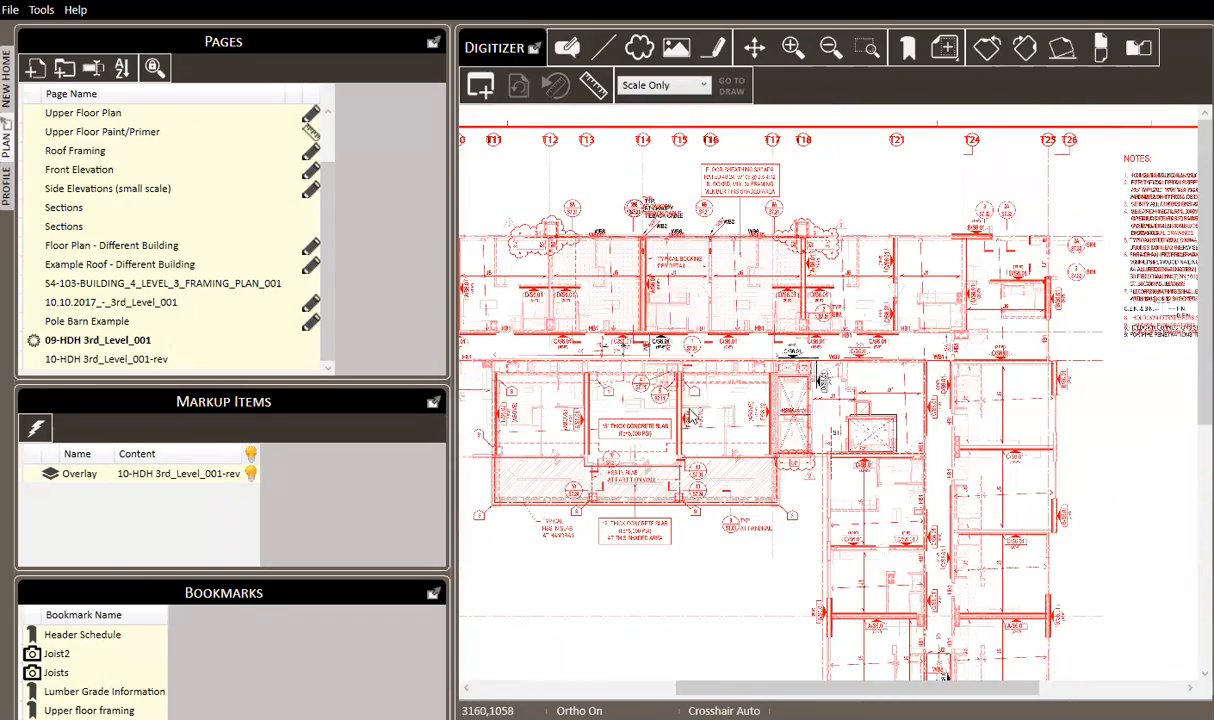
# Step: Turn on Compare Overlay to Page Image for the overlay markup item
pyautogui.rightClick(152, 479)
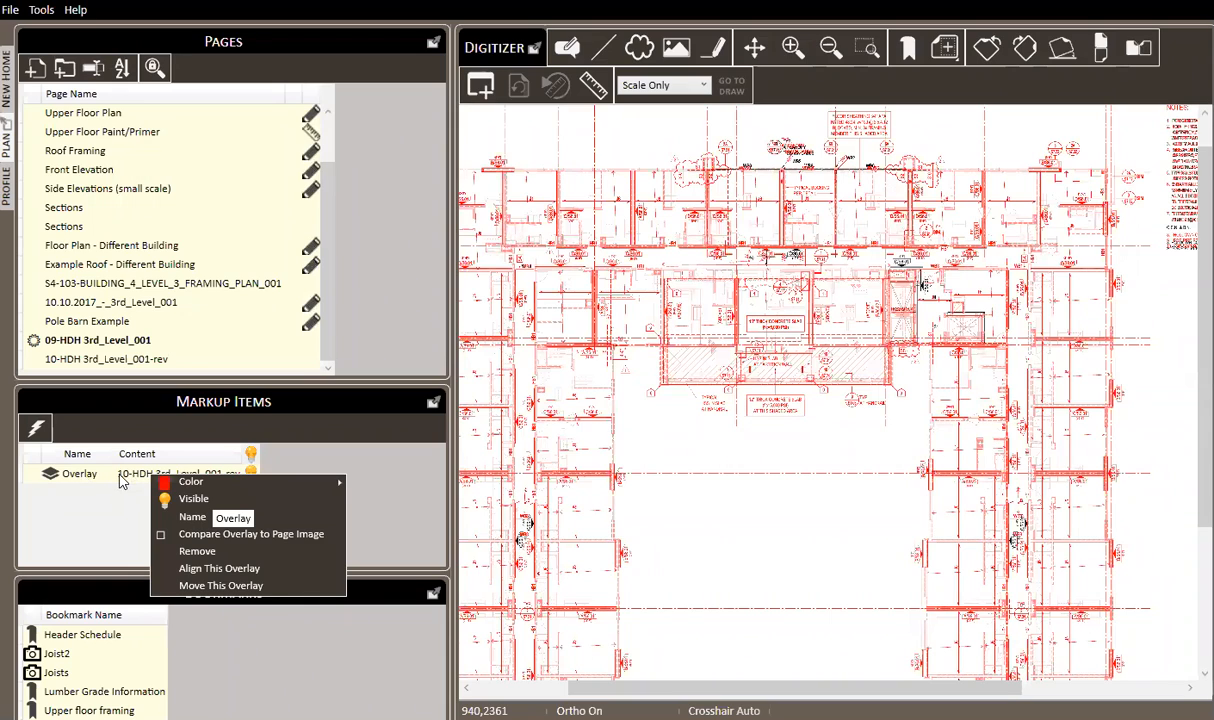
pyautogui.click(236, 537)
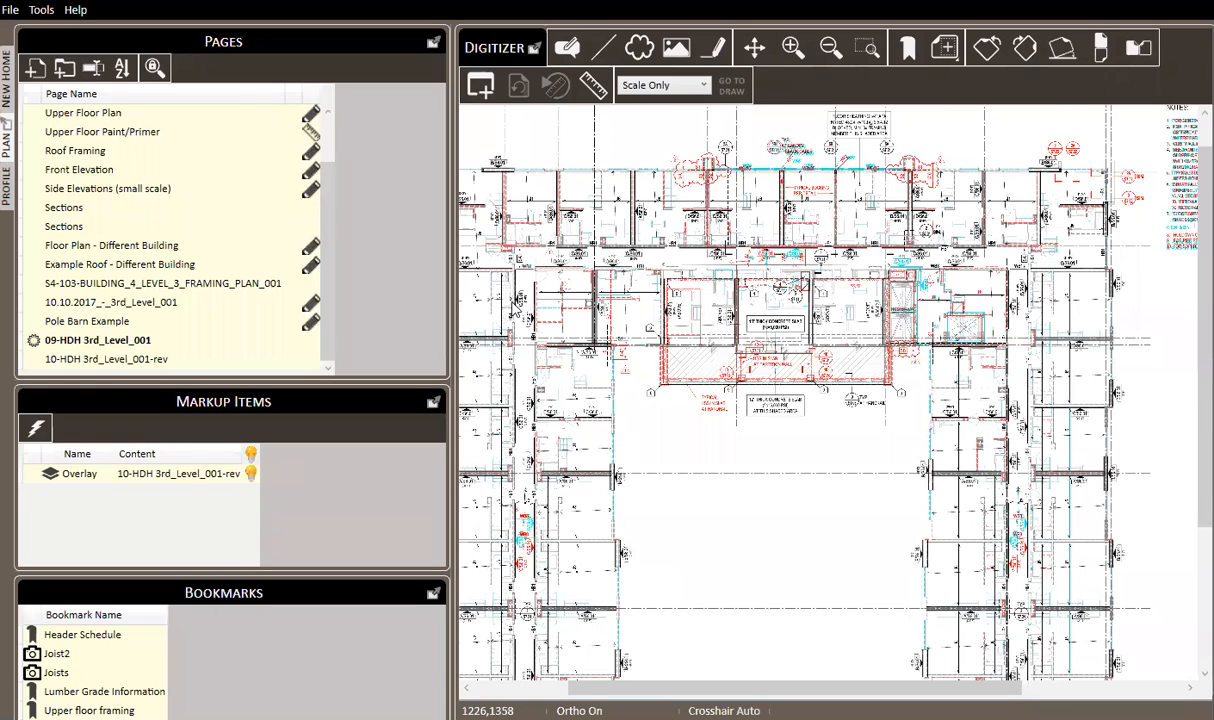
pyautogui.scroll(4, 507, 312)
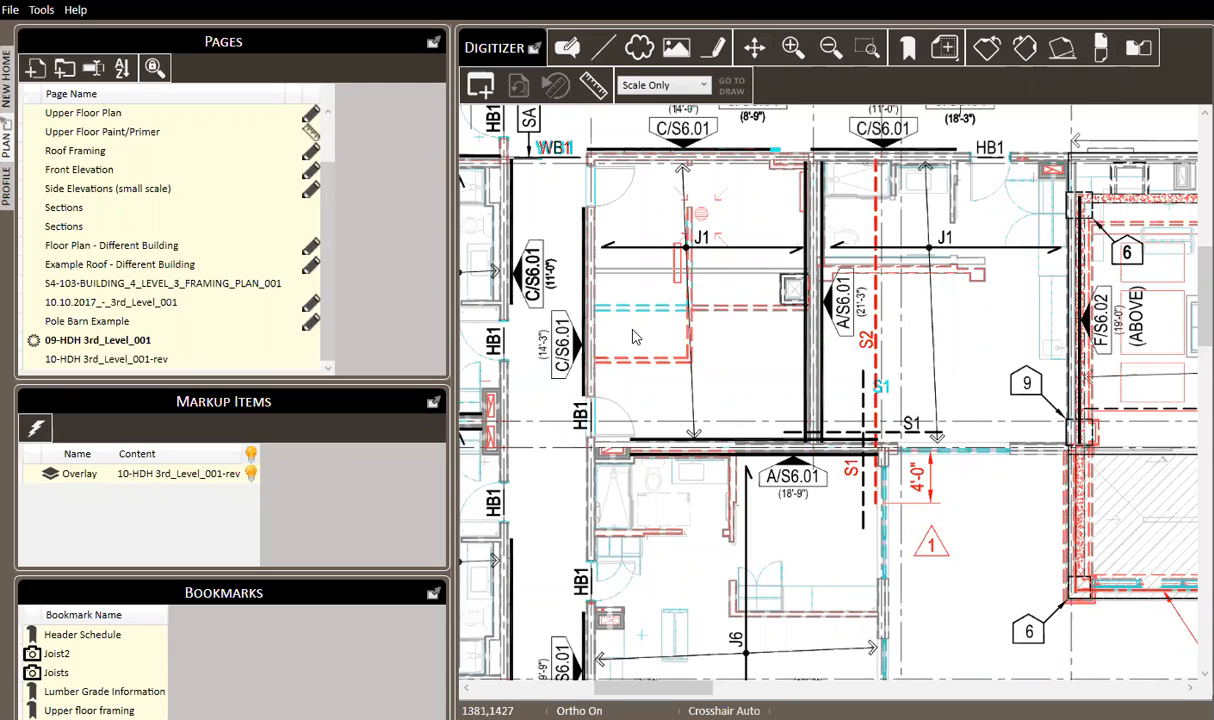
pyautogui.scroll(2, 590, 282)
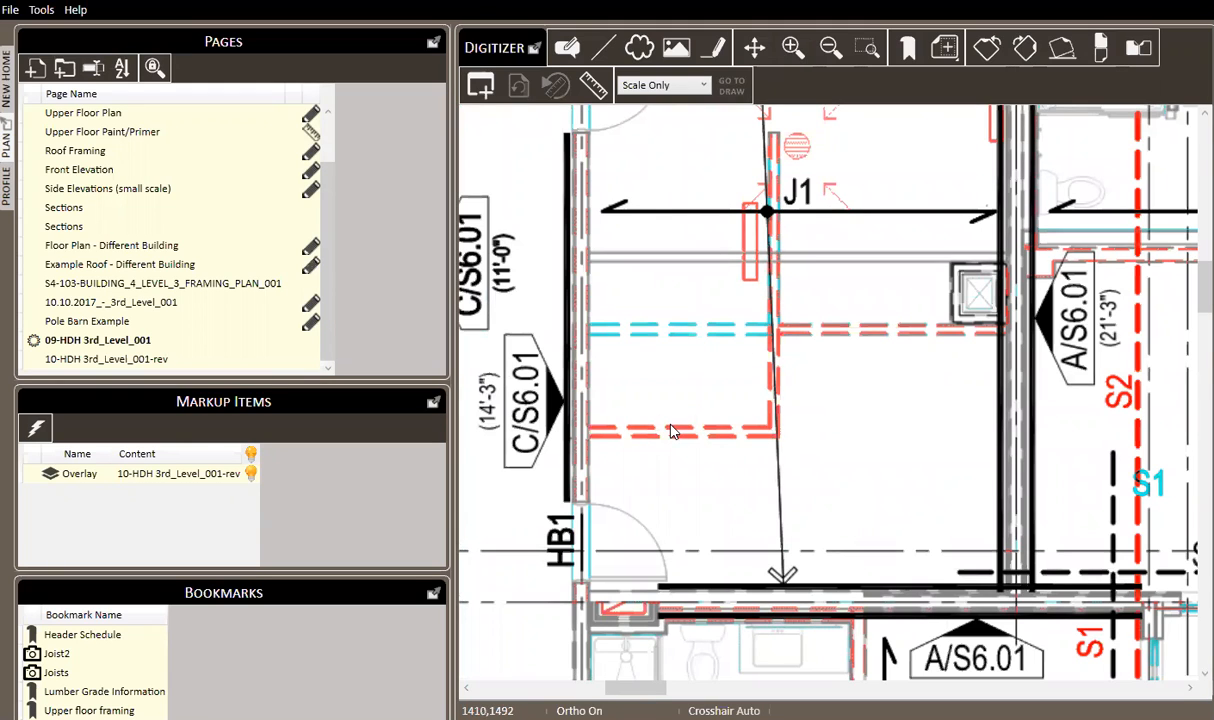
# Step: Pan and zoom across the compared plans to examine the highlighted differences between revisions
pyautogui.scroll(-1, 690, 338)
pyautogui.scroll(-3, 707, 338)
pyautogui.moveTo(967, 284); pyautogui.dragTo(585, 436)
pyautogui.moveTo(1073, 489)
pyautogui.mouseDown()
pyautogui.moveTo(1030, 466)
pyautogui.moveTo(772, 484)
pyautogui.mouseUp()
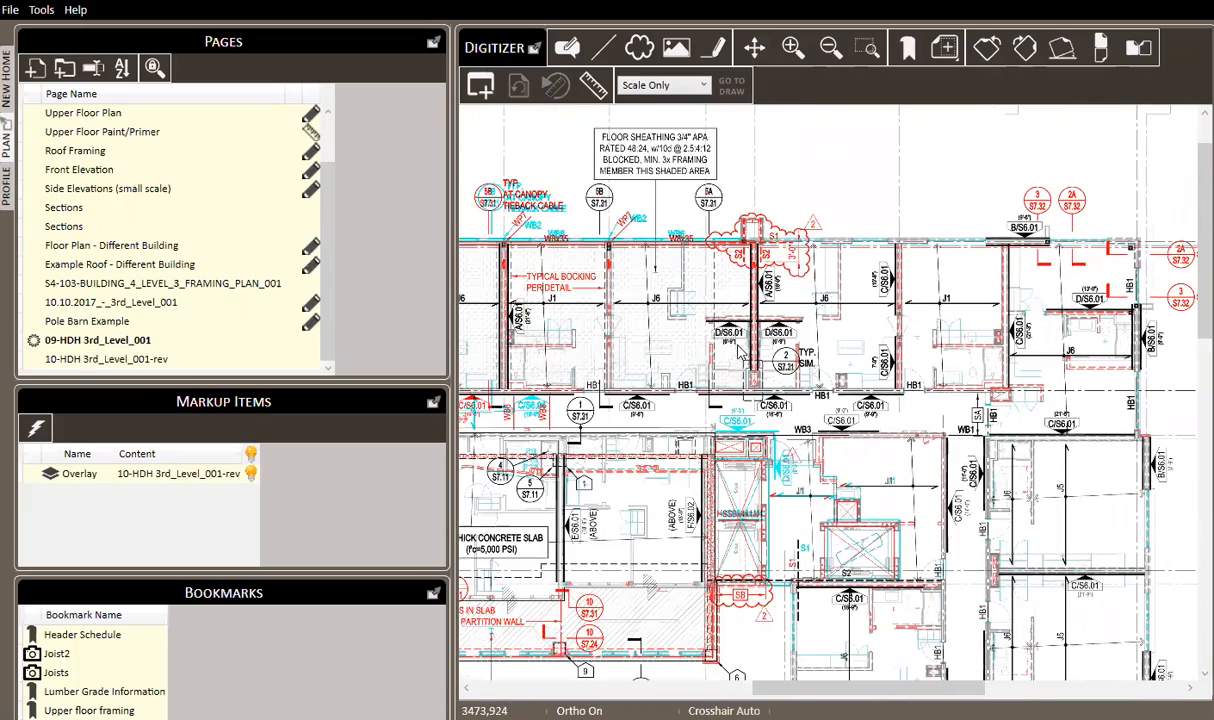
pyautogui.moveTo(928, 452); pyautogui.dragTo(869, 222)
pyautogui.scroll(-1, 970, 325)
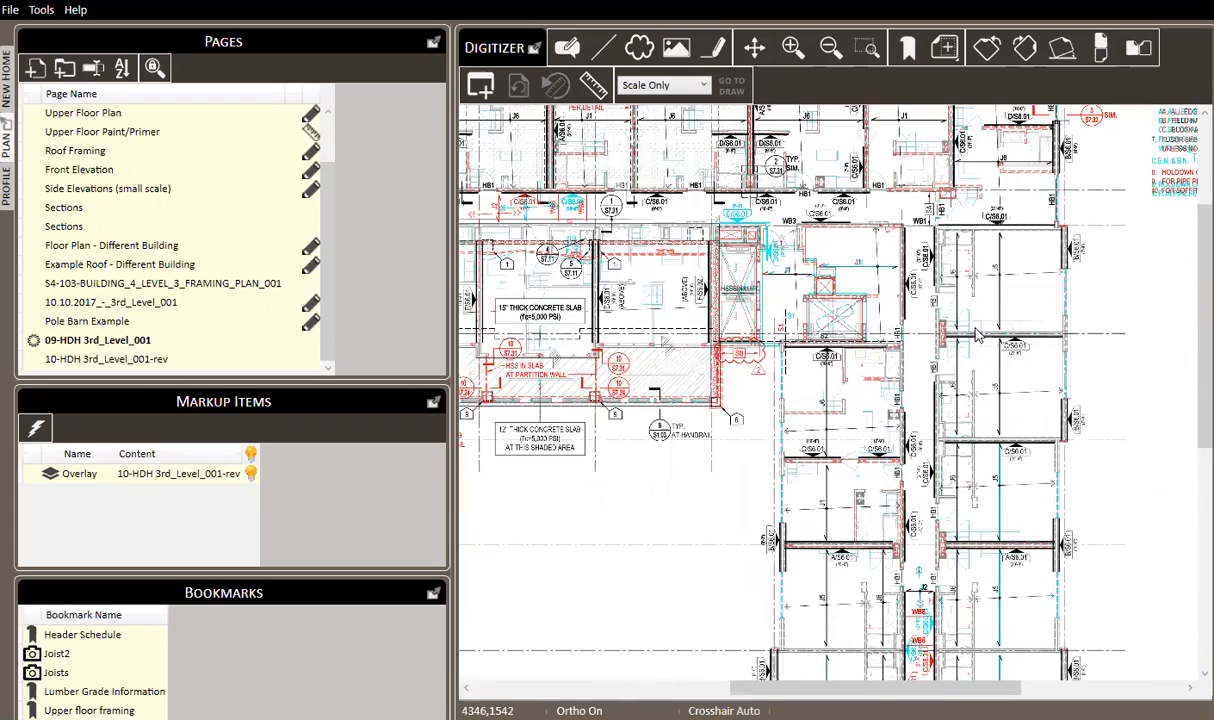
pyautogui.moveTo(880, 490); pyautogui.dragTo(942, 246)
pyautogui.scroll(-2, 828, 356)
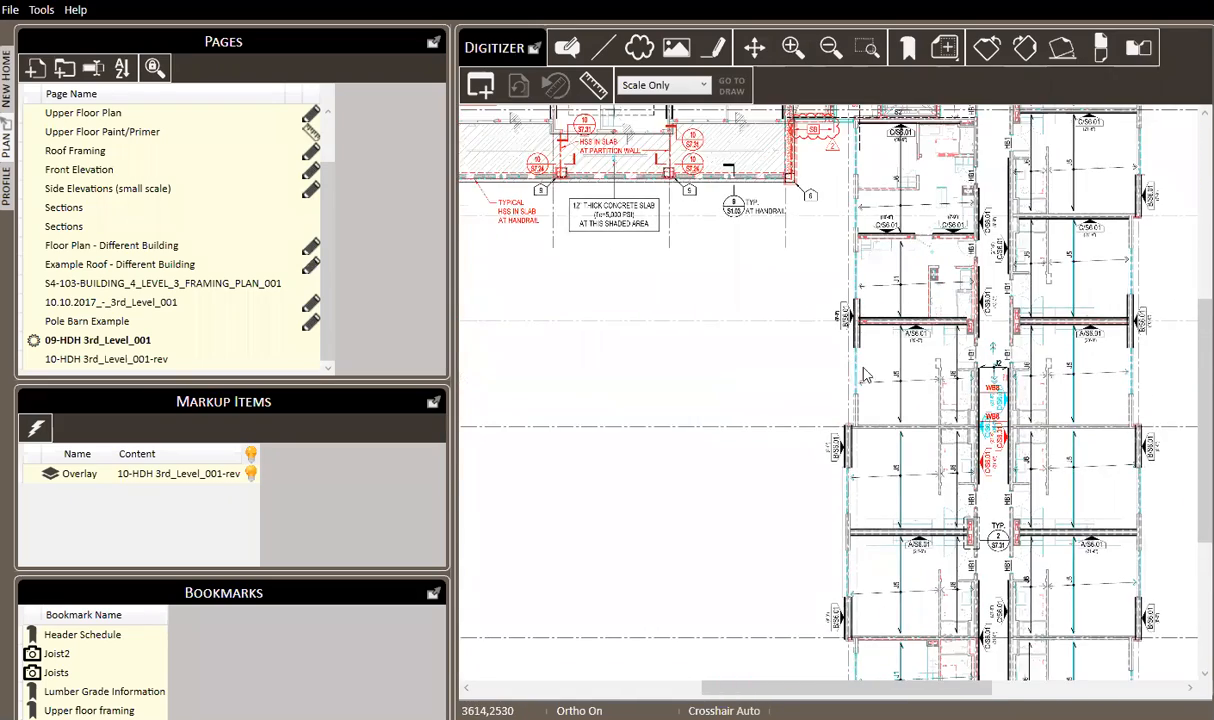
pyautogui.scroll(-1, 729, 413)
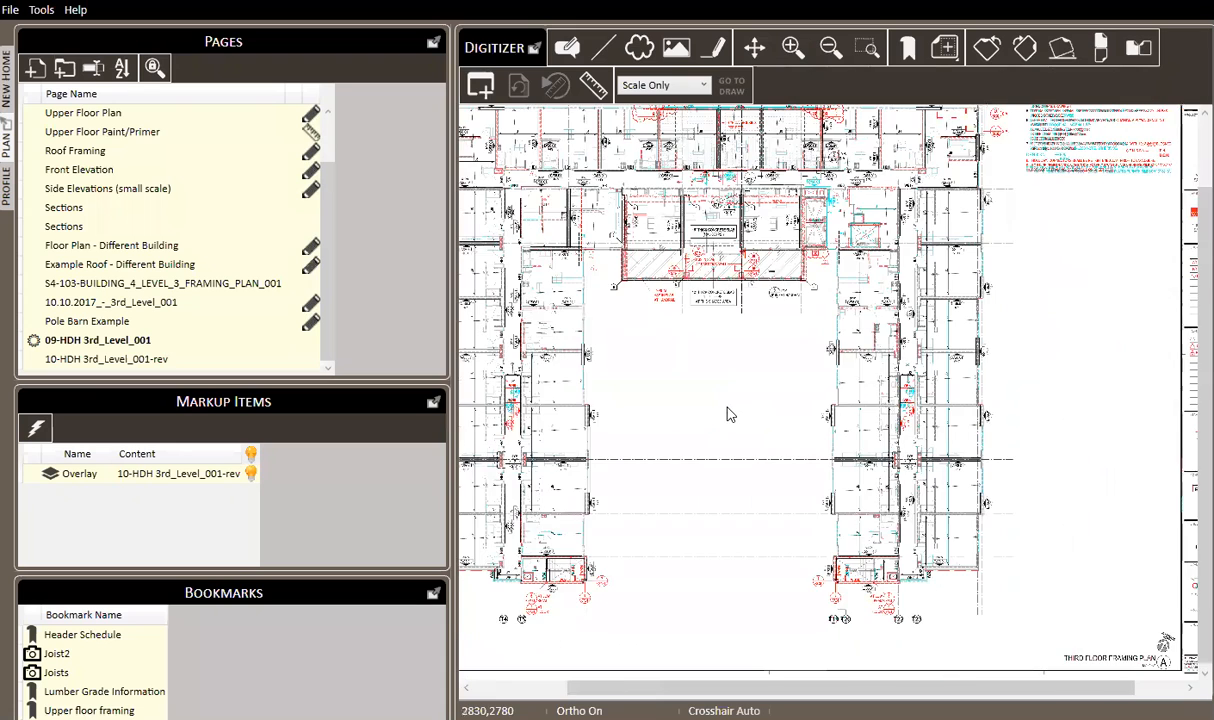
pyautogui.moveTo(729, 413); pyautogui.dragTo(789, 425)
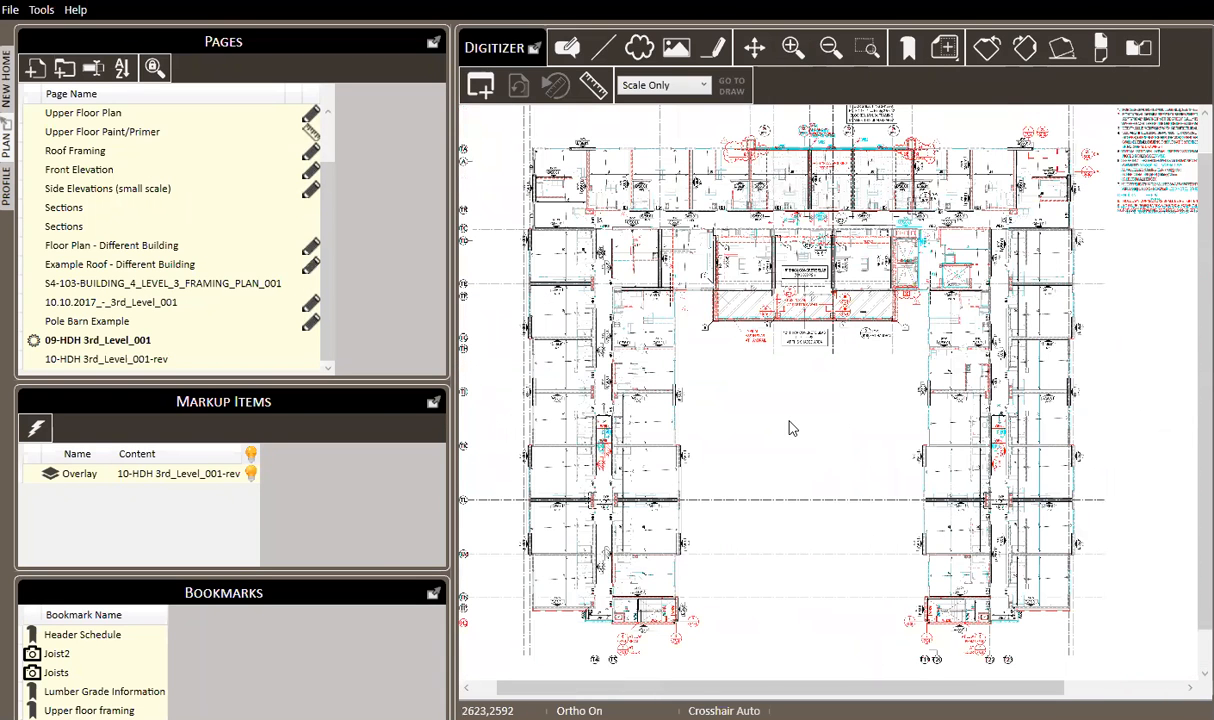